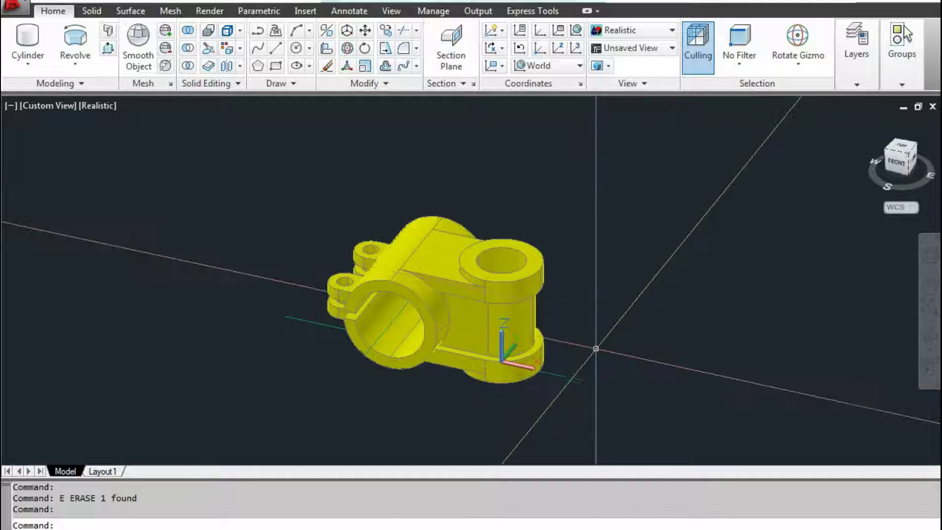
# Step: Orbit and pan around the yellow bracket to inspect it from several angles, including from above
pyautogui.keyDown('shift'); pyautogui.moveTo(566, 328); pyautogui.dragTo(540, 320, button='middle'); pyautogui.keyUp('shift')
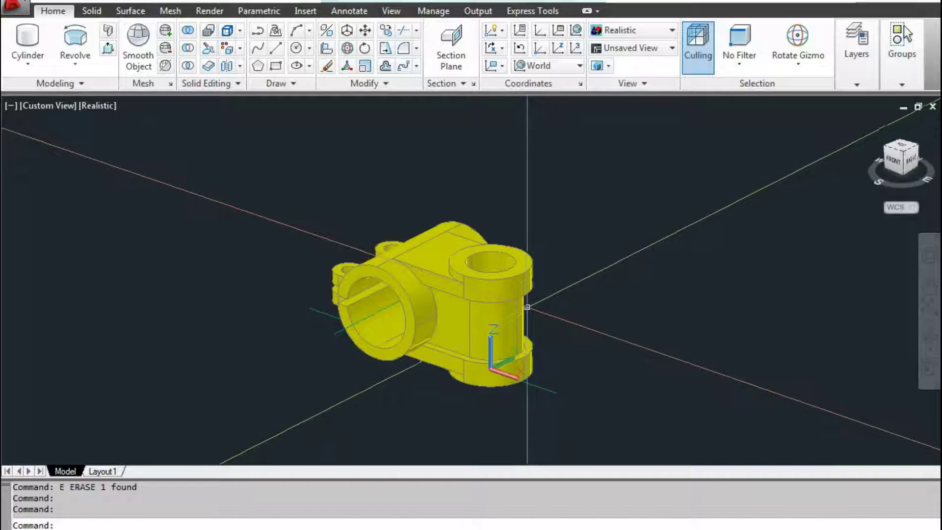
pyautogui.moveTo(441, 306); pyautogui.dragTo(464, 312, button='middle')
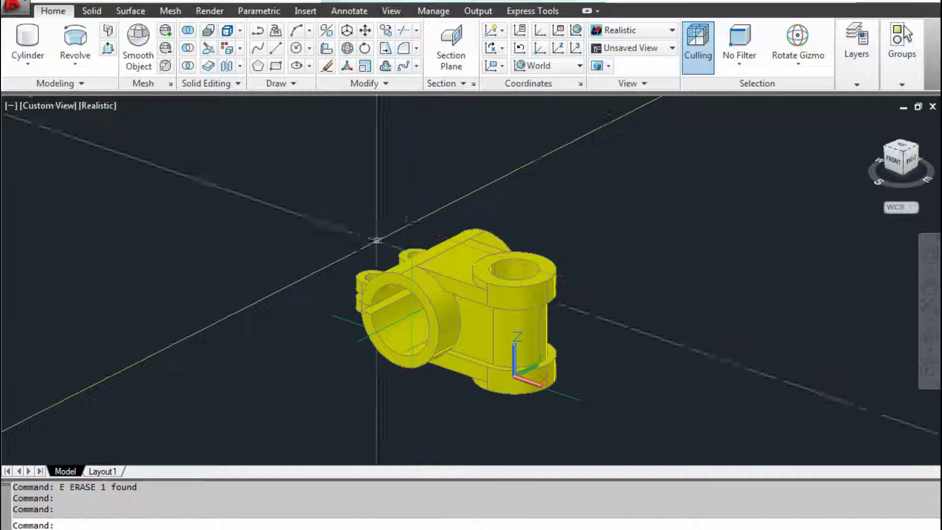
pyautogui.press('Escape')
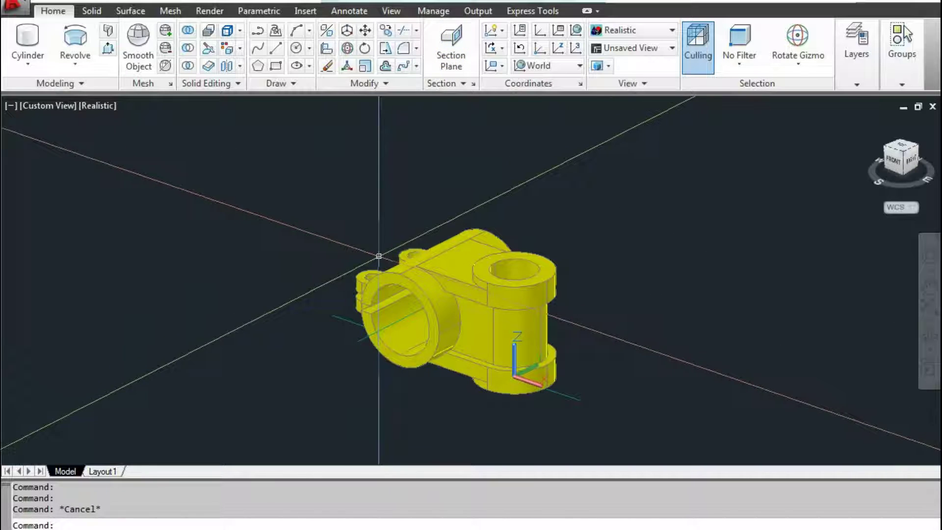
pyautogui.moveTo(343, 276)
pyautogui.keyDown('shift'); pyautogui.mouseDown(button='middle')
pyautogui.moveTo(343, 308)
pyautogui.moveTo(343, 293)
pyautogui.moveTo(420, 287)
pyautogui.moveTo(416, 278)
pyautogui.moveTo(344, 280)
pyautogui.moveTo(261, 300)
pyautogui.moveTo(336, 294)
pyautogui.moveTo(349, 267)
pyautogui.moveTo(348, 289)
pyautogui.moveTo(319, 315)
pyautogui.moveTo(311, 301)
pyautogui.mouseUp(button='middle'); pyautogui.keyUp('shift')
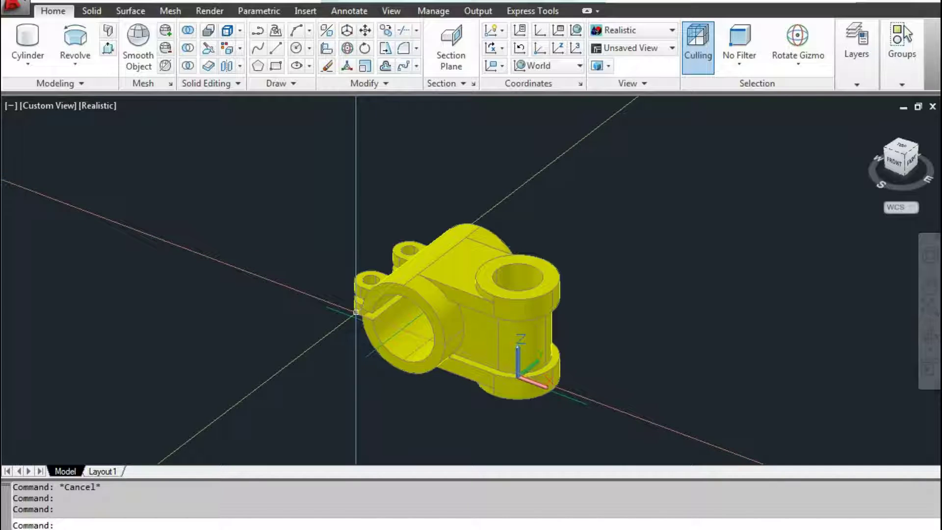
pyautogui.moveTo(380, 332)
pyautogui.keyDown('shift'); pyautogui.mouseDown(button='middle')
pyautogui.moveTo(342, 347)
pyautogui.moveTo(337, 325)
pyautogui.moveTo(381, 350)
pyautogui.mouseUp(button='middle'); pyautogui.keyUp('shift')
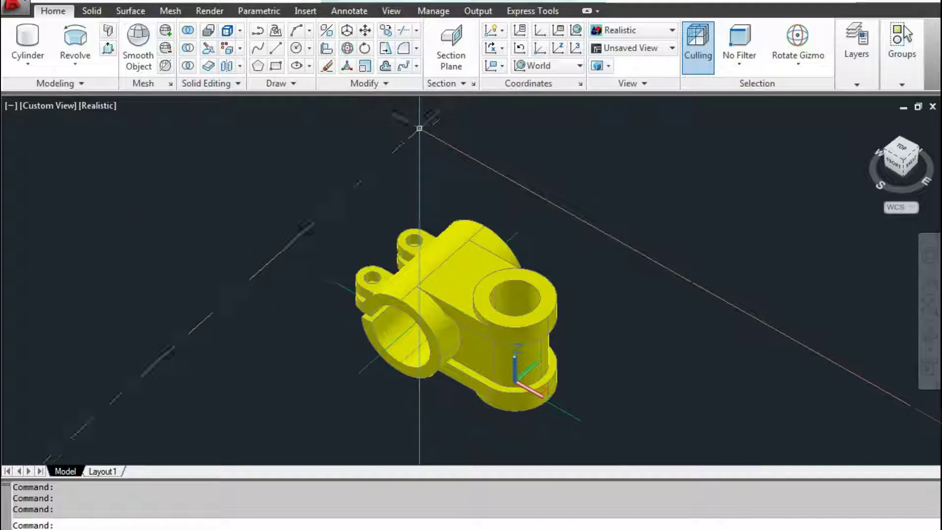
# Step: Place the first section plane through the bracket using two picked points
pyautogui.click(439, 49)
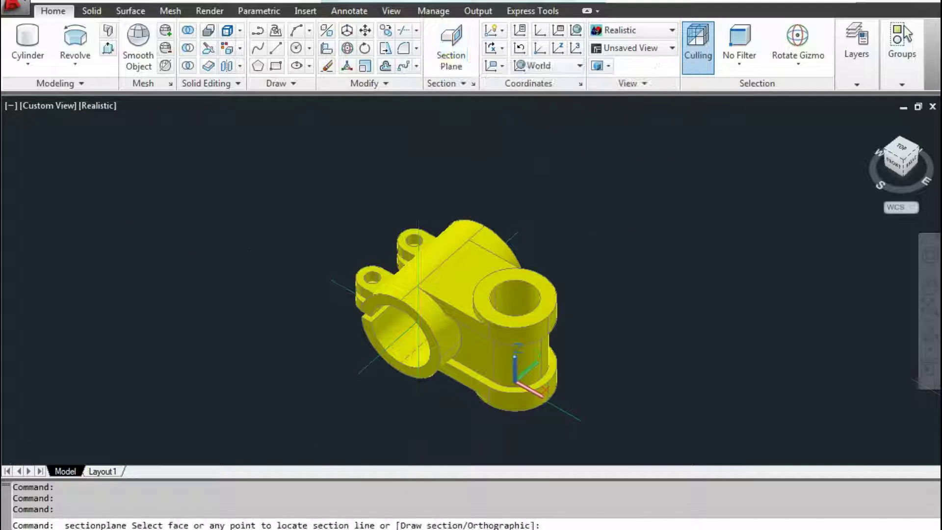
pyautogui.keyDown('shift'); pyautogui.moveTo(371, 208); pyautogui.dragTo(414, 177, button='middle'); pyautogui.keyUp('shift')
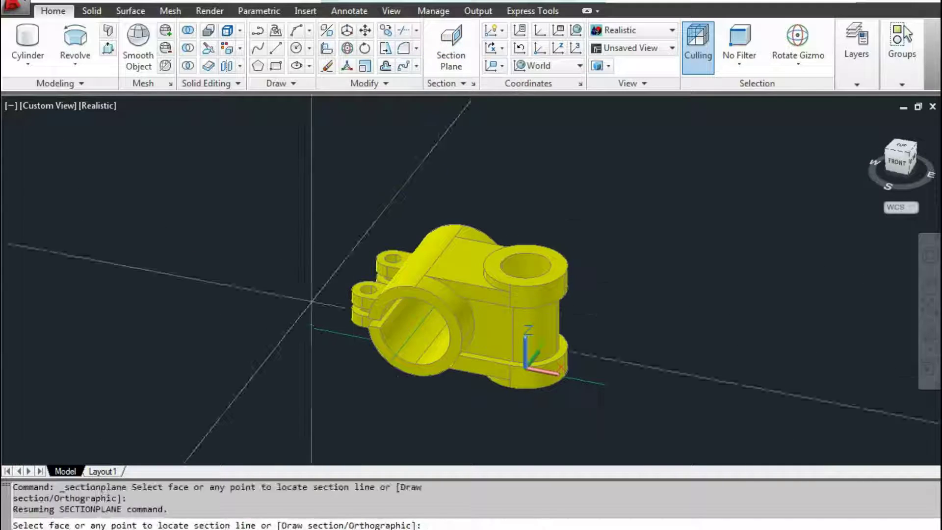
pyautogui.click(307, 326)
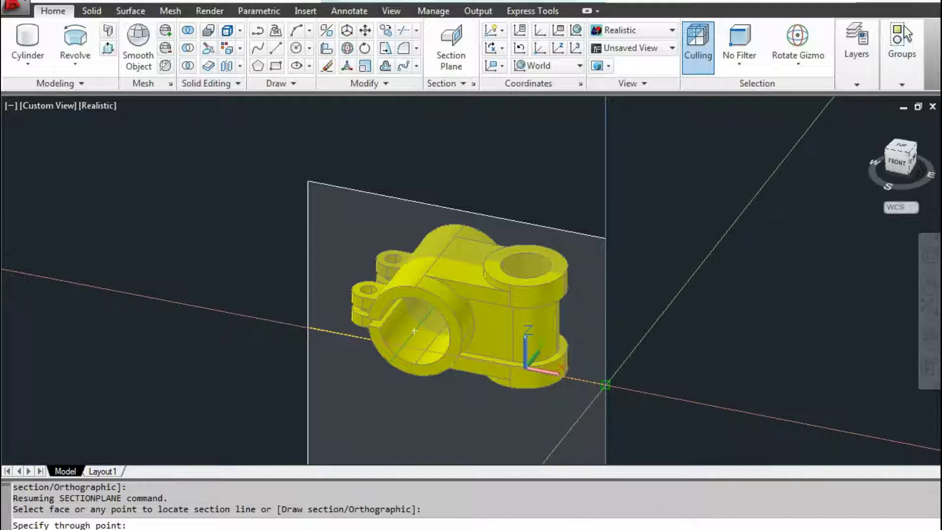
pyautogui.click(606, 385)
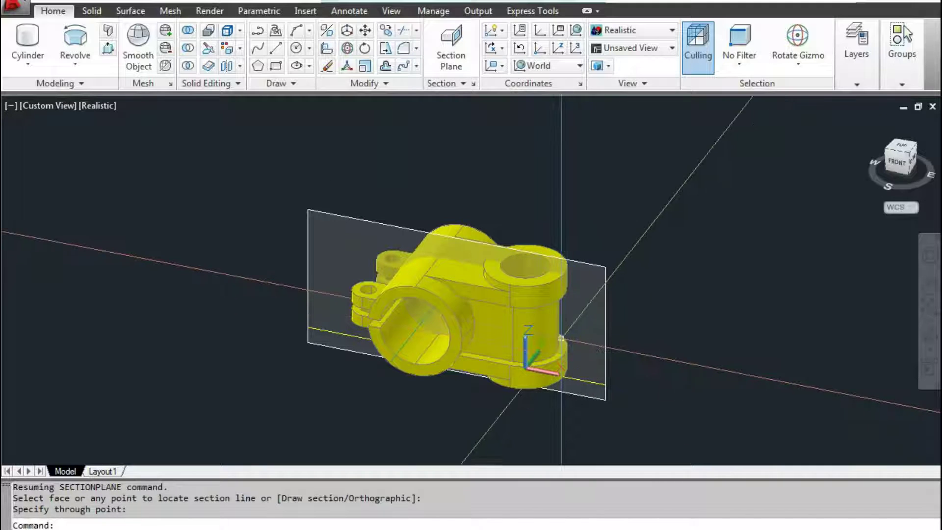
pyautogui.keyDown('shift'); pyautogui.moveTo(533, 333); pyautogui.dragTo(498, 334, button='middle'); pyautogui.keyUp('shift')
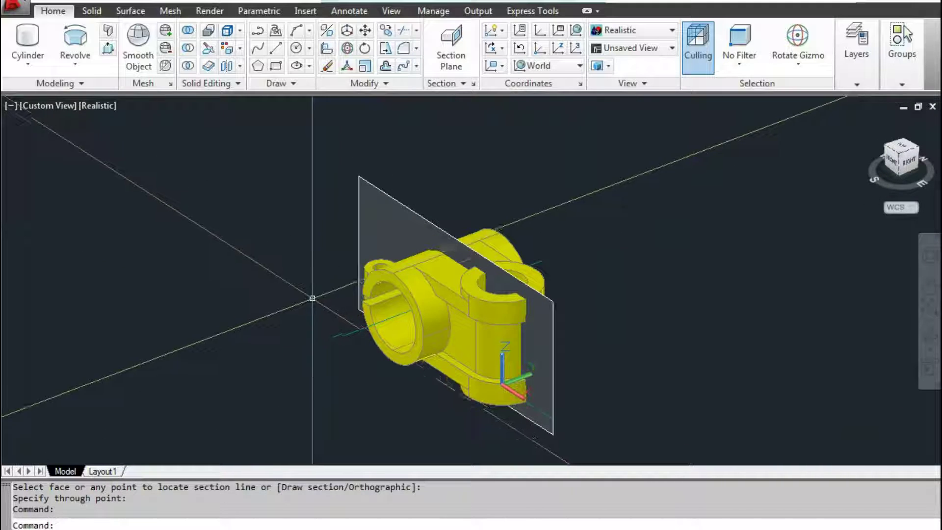
# Step: Add a second section plane at 90° to the first and orbit to view both
pyautogui.press('Return')
pyautogui.click(342, 335)
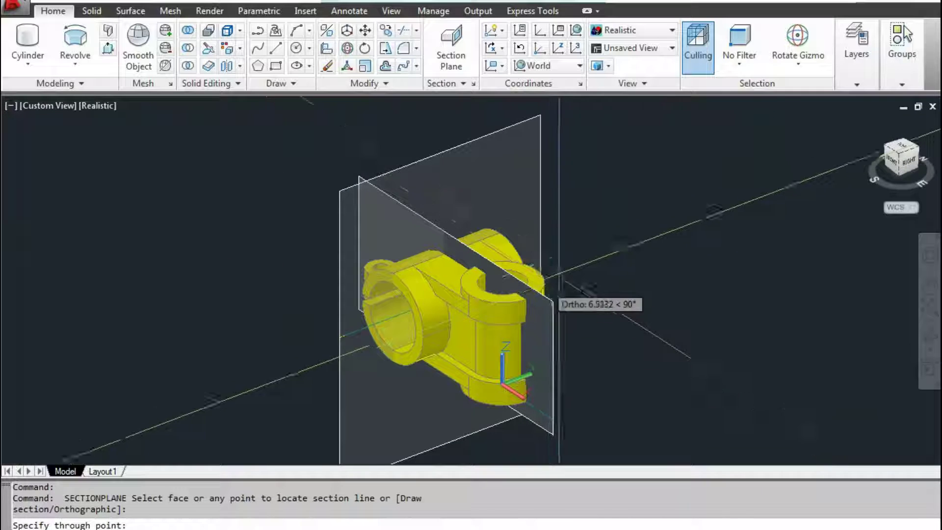
pyautogui.click(548, 256)
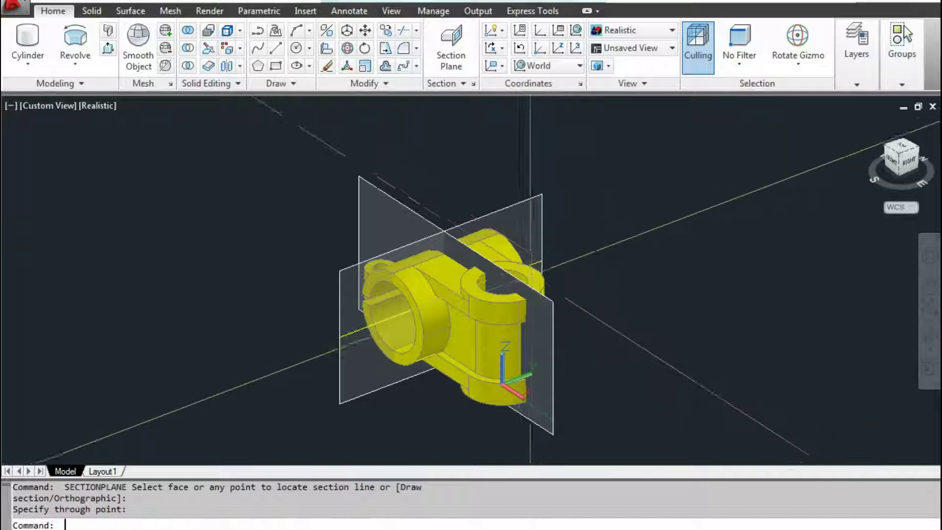
pyautogui.press('Return')
pyautogui.keyDown('shift'); pyautogui.moveTo(369, 305); pyautogui.dragTo(371, 311, button='middle'); pyautogui.keyUp('shift')
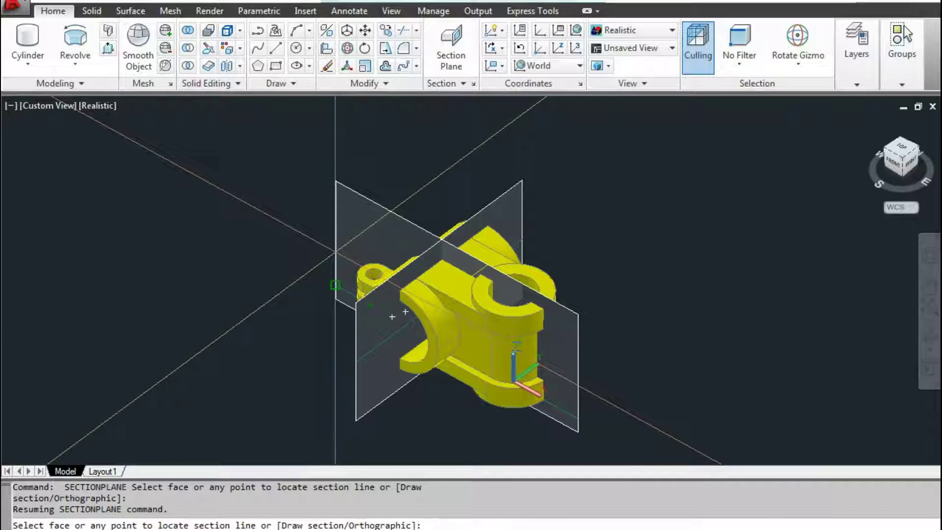
pyautogui.press('Escape')
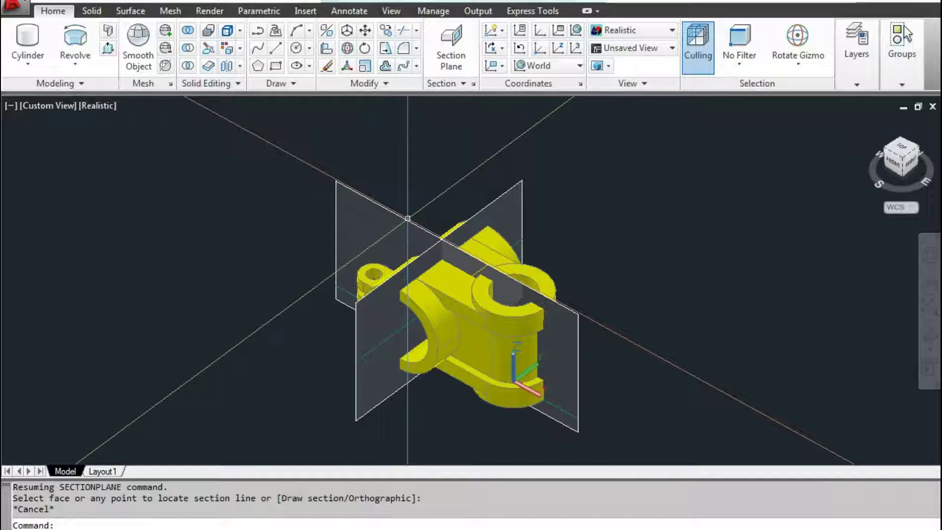
pyautogui.click(392, 250)
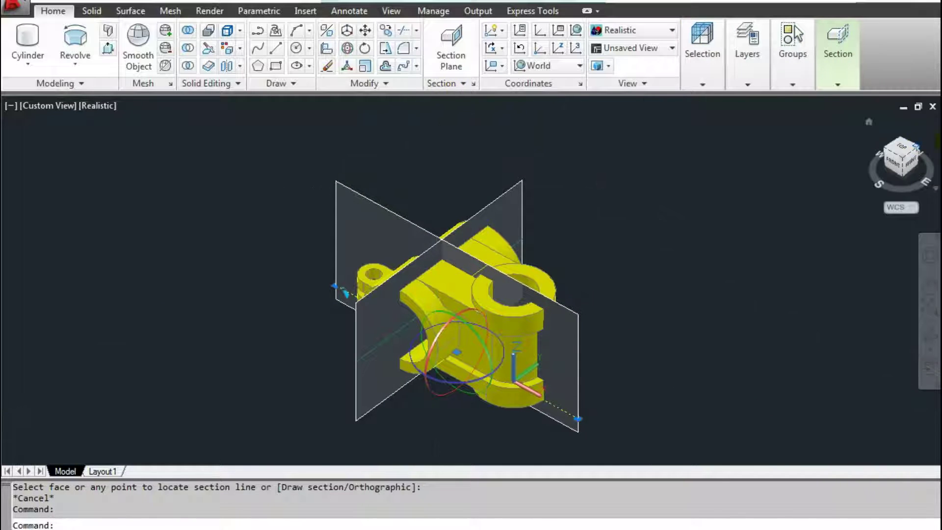
pyautogui.click(850, 58)
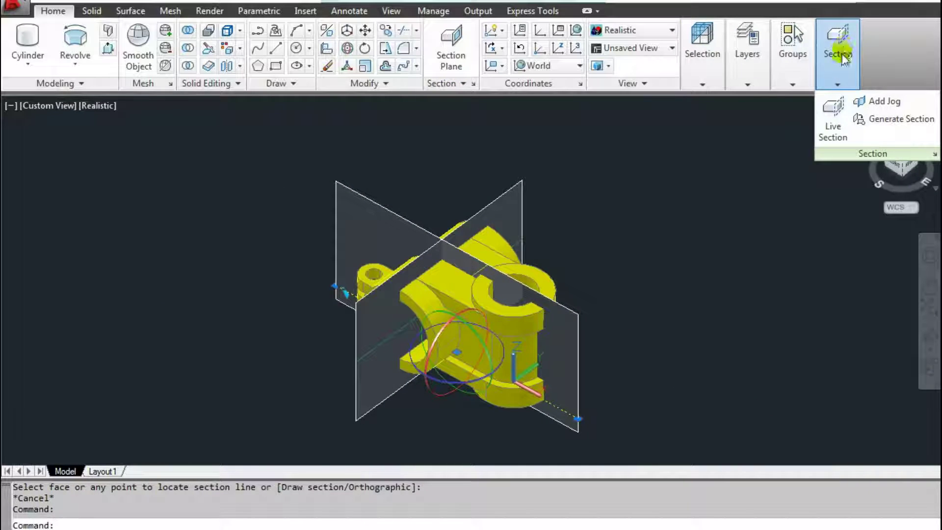
pyautogui.click(835, 114)
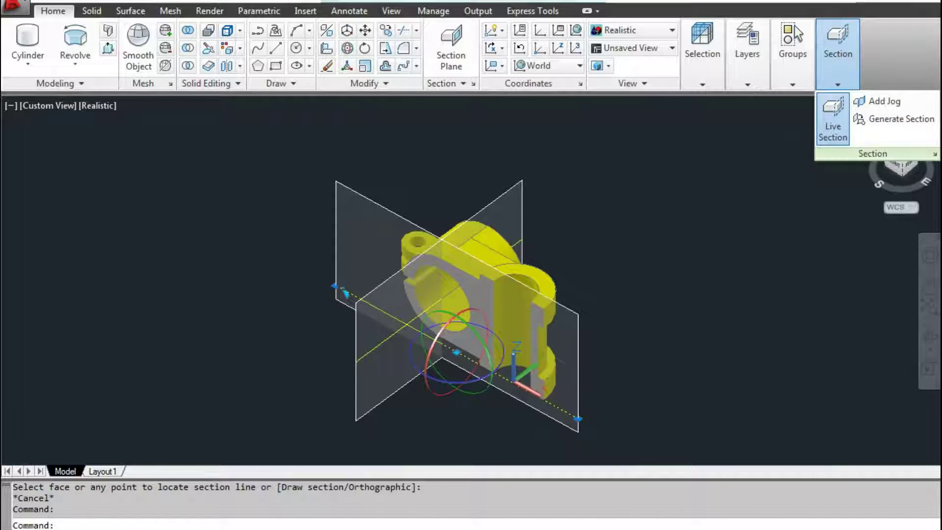
pyautogui.keyDown('shift'); pyautogui.moveTo(416, 278); pyautogui.dragTo(448, 308, button='middle'); pyautogui.keyUp('shift')
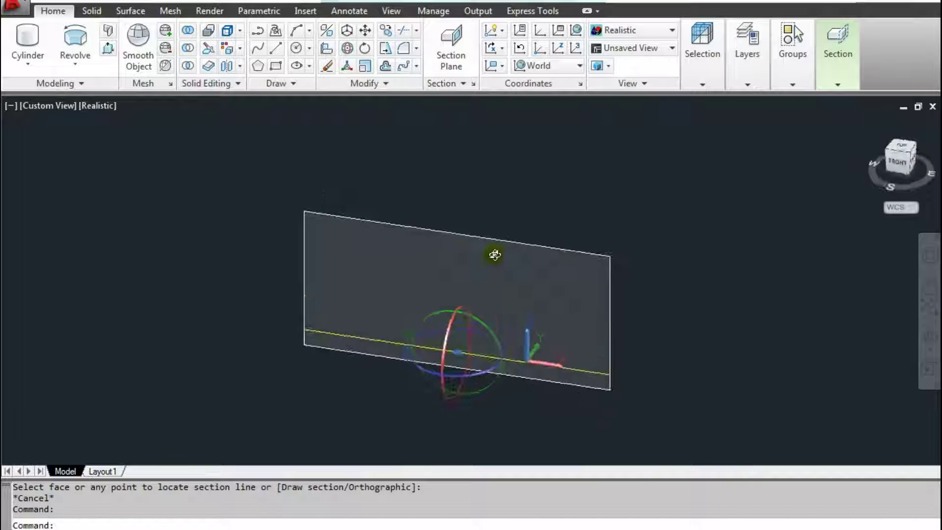
pyautogui.scroll(3, 448, 308)
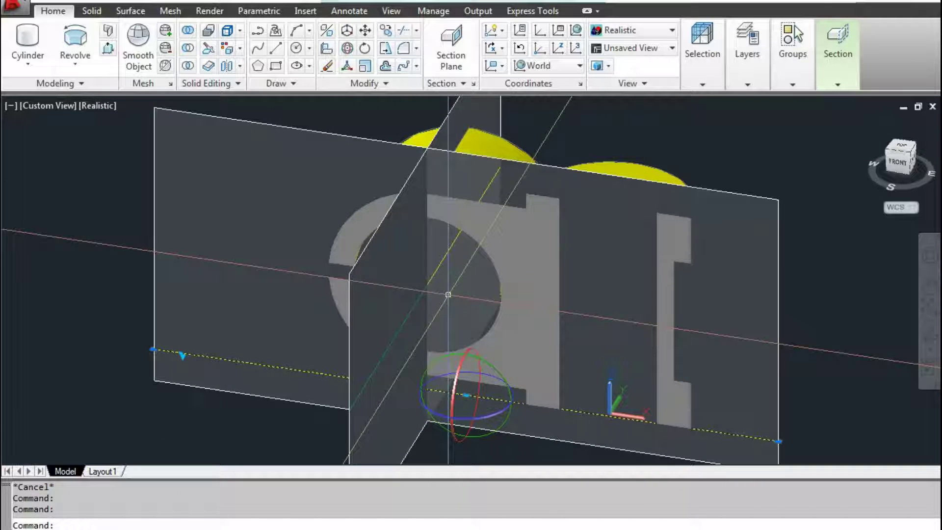
pyautogui.keyDown('shift'); pyautogui.moveTo(437, 290); pyautogui.dragTo(411, 283, button='middle'); pyautogui.keyUp('shift')
pyautogui.scroll(-3, 411, 284)
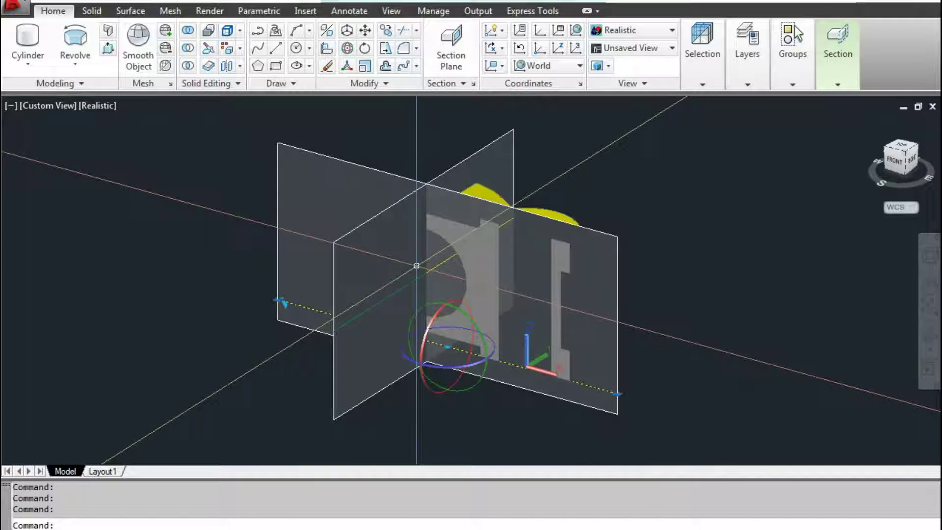
pyautogui.press('Escape')
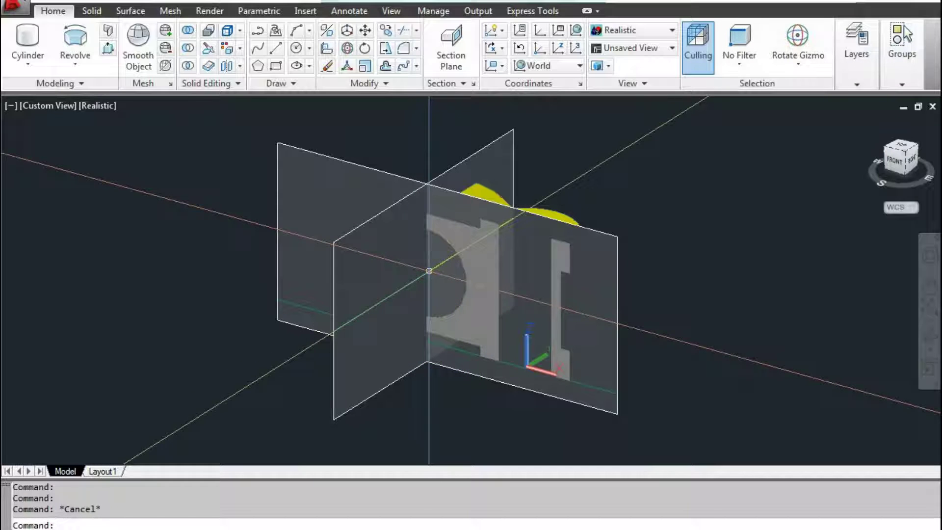
pyautogui.click(552, 207)
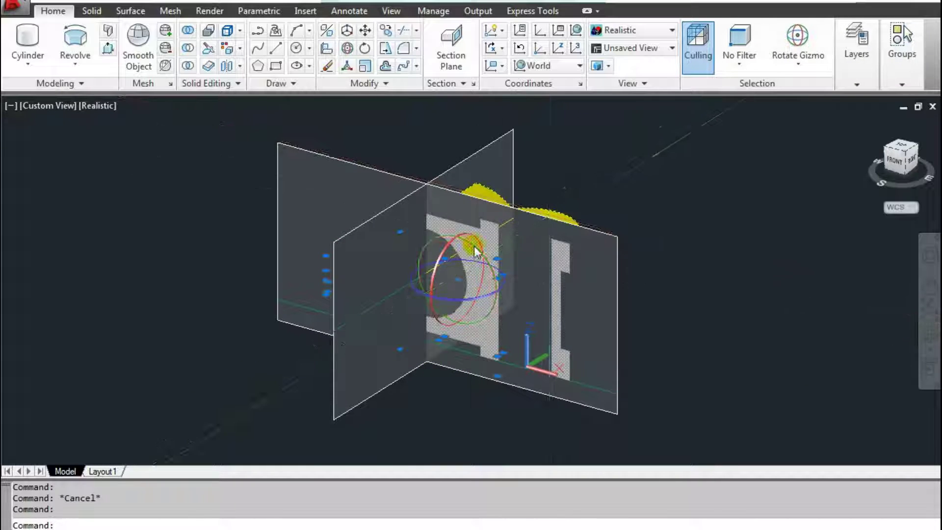
pyautogui.press('Escape')
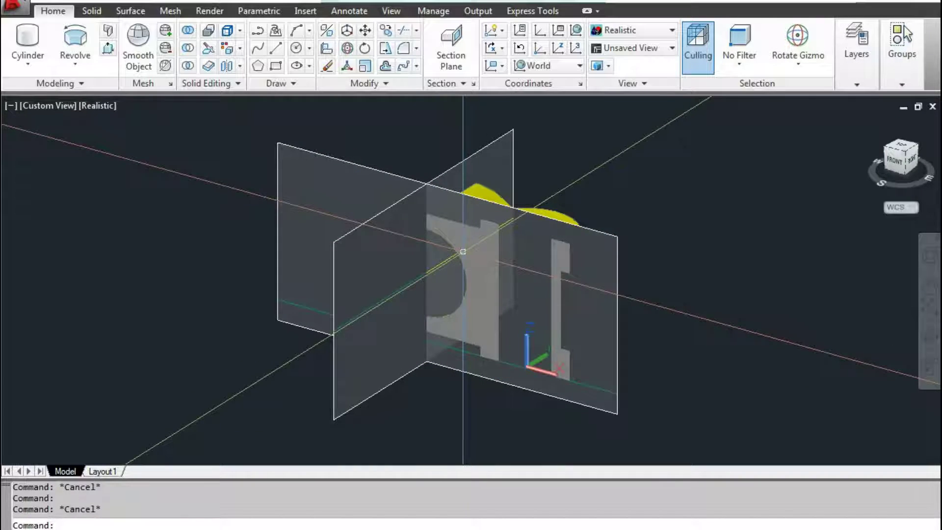
pyautogui.keyDown('shift'); pyautogui.moveTo(463, 251); pyautogui.dragTo(463, 273, button='middle'); pyautogui.keyUp('shift')
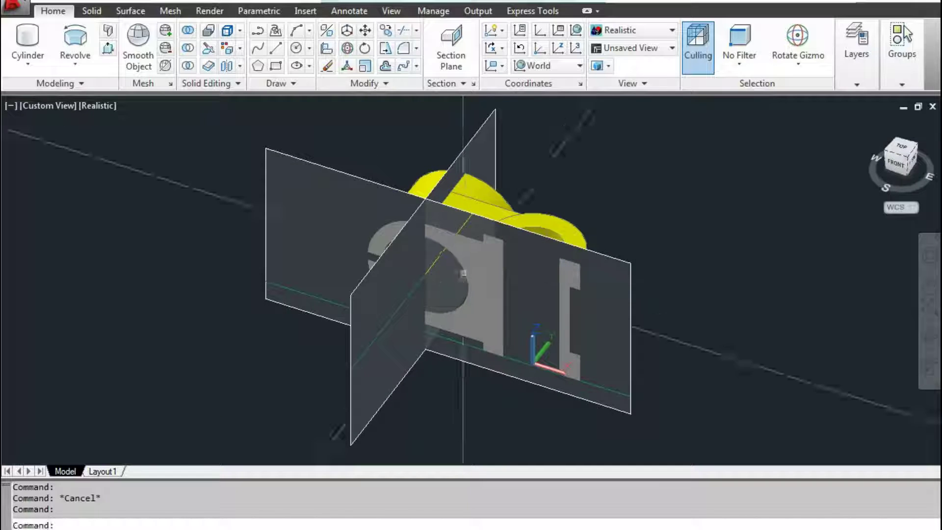
pyautogui.click(304, 293)
pyautogui.click(848, 79)
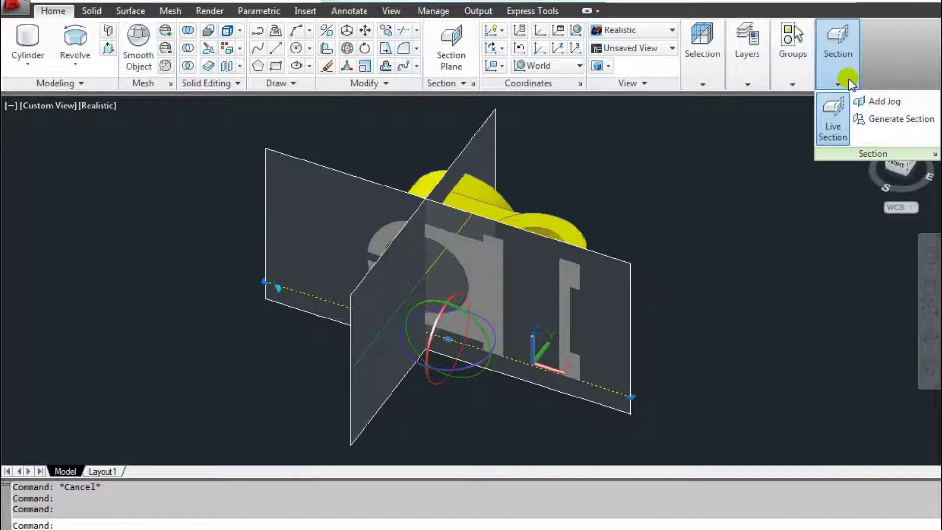
pyautogui.click(833, 123)
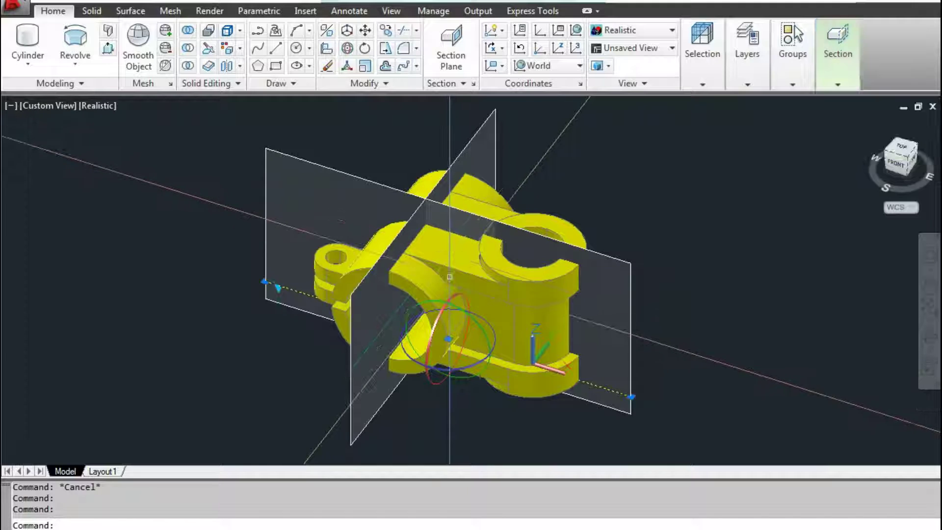
# Step: Turn on live sectioning for the section plane, view the cut from the front, and reselect the plane
pyautogui.press('Escape')
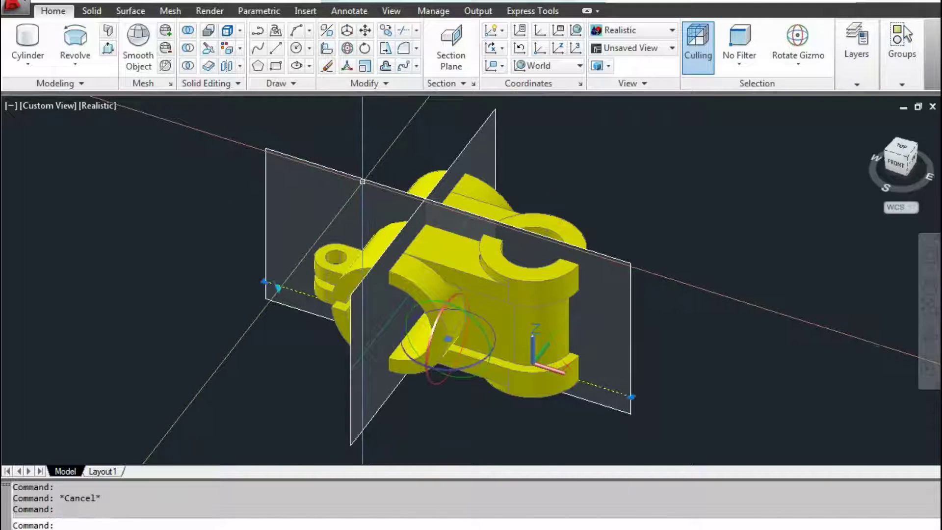
pyautogui.rightClick(363, 181)
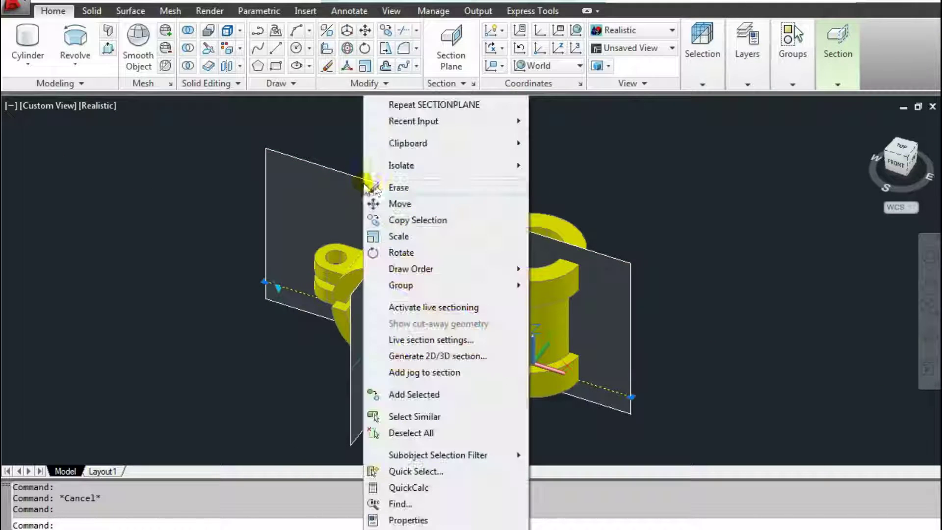
pyautogui.click(417, 308)
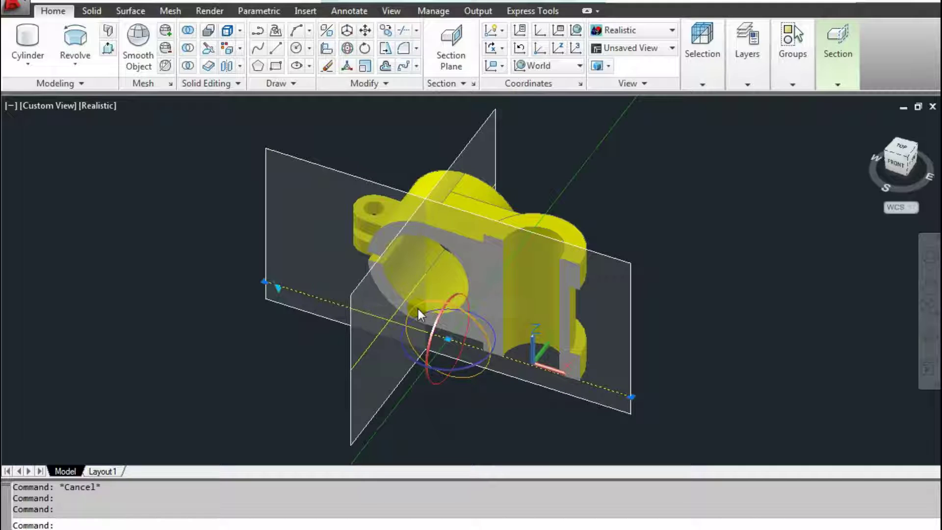
pyautogui.press('Escape')
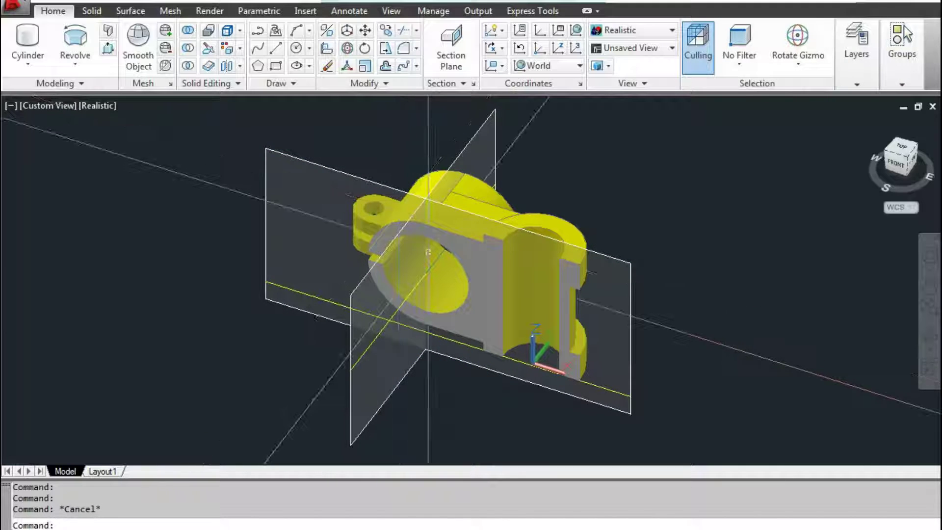
pyautogui.moveTo(458, 242)
pyautogui.keyDown('shift'); pyautogui.mouseDown(button='middle')
pyautogui.moveTo(513, 207)
pyautogui.moveTo(456, 238)
pyautogui.mouseUp(button='middle'); pyautogui.keyUp('shift')
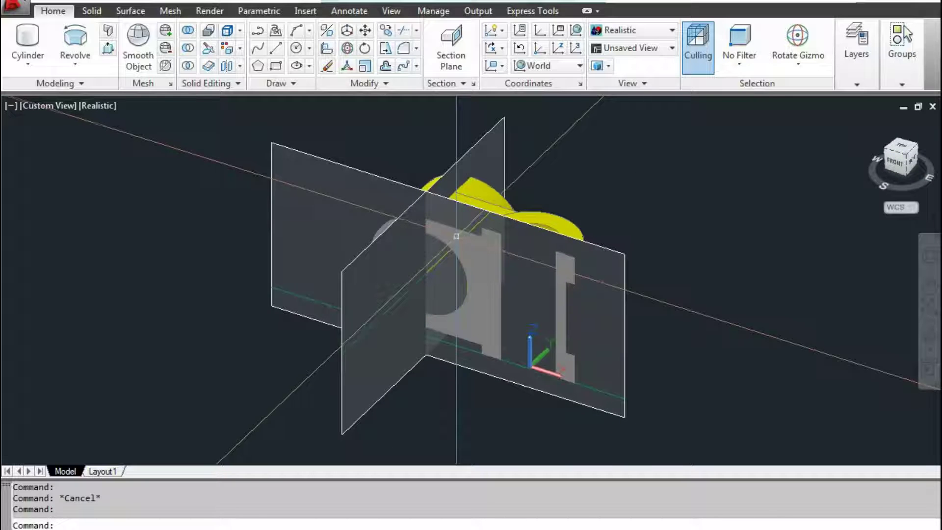
pyautogui.click(377, 175)
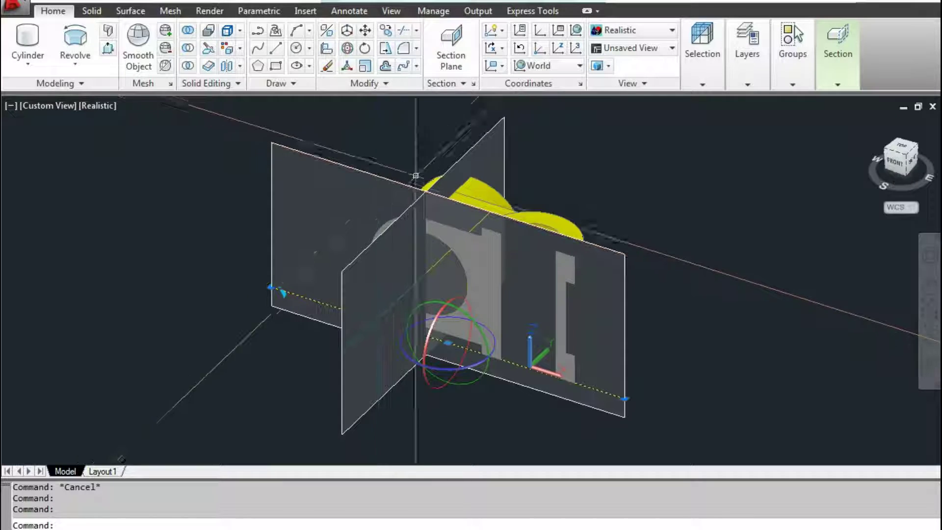
pyautogui.click(459, 79)
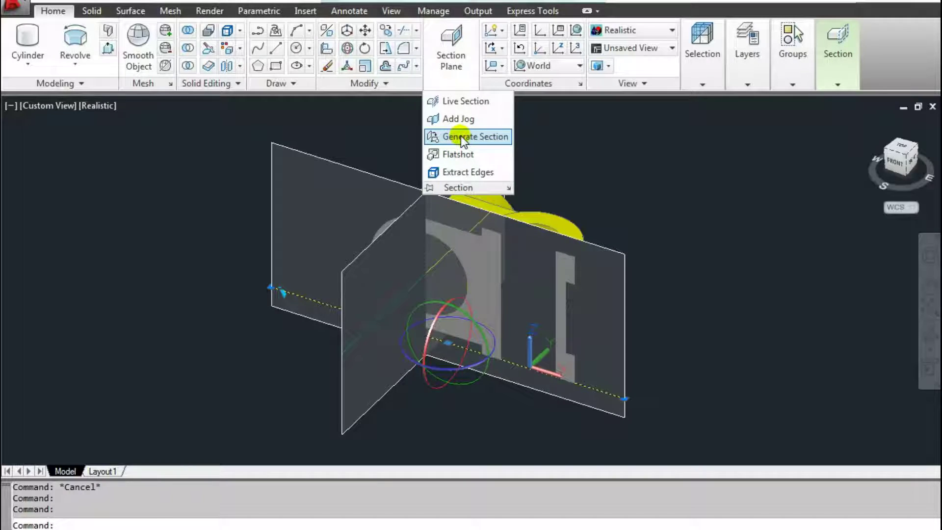
# Step: Start Generate Section and pick the section plane to cut with
pyautogui.click(461, 137)
pyautogui.moveTo(411, 52); pyautogui.dragTo(643, 79)
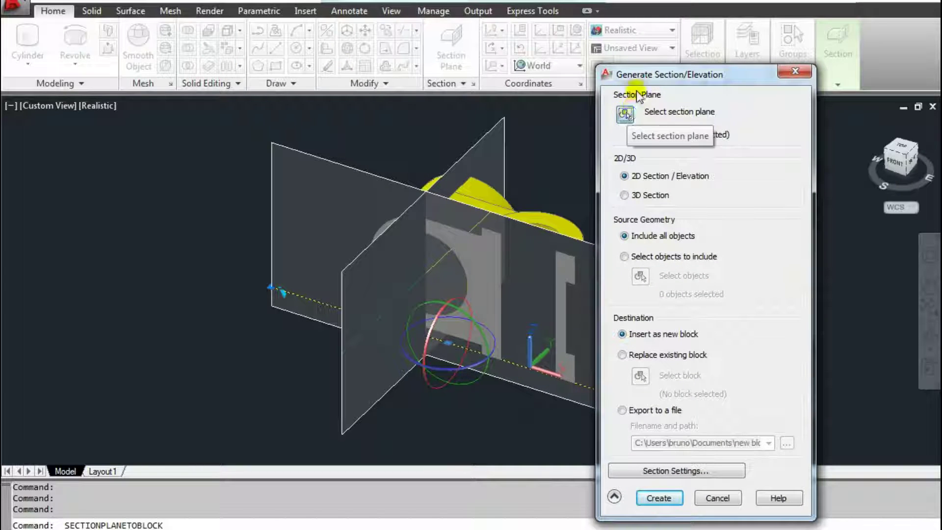
pyautogui.click(625, 117)
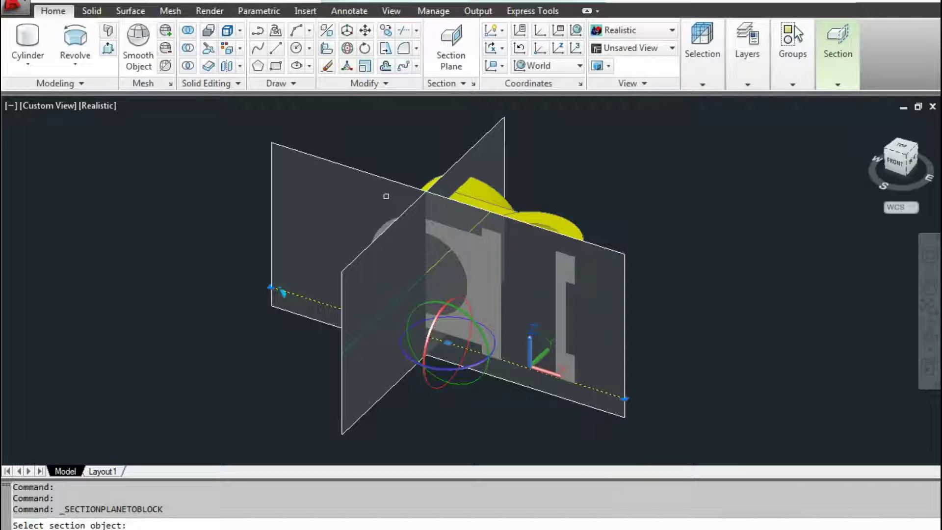
pyautogui.click(358, 170)
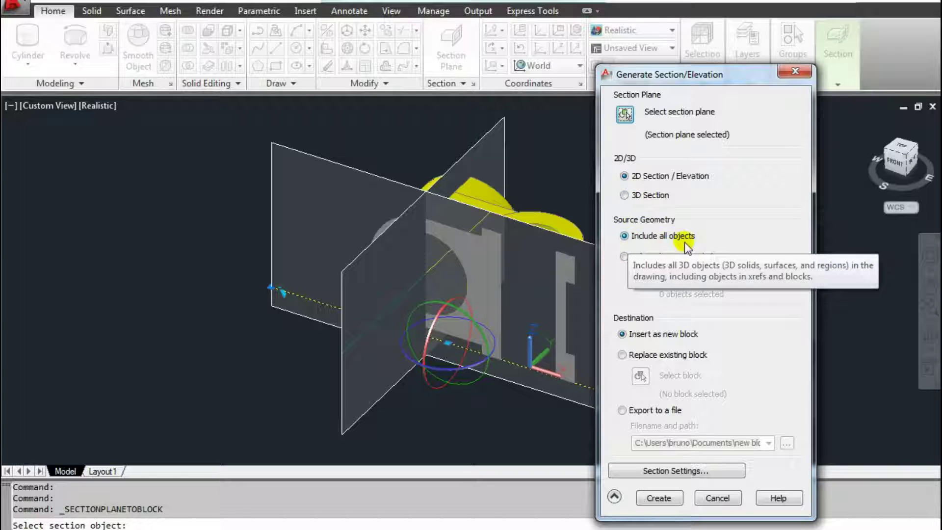
# Step: Limit the 2D section to selected objects, choosing only the yellow bracket
pyautogui.click(625, 256)
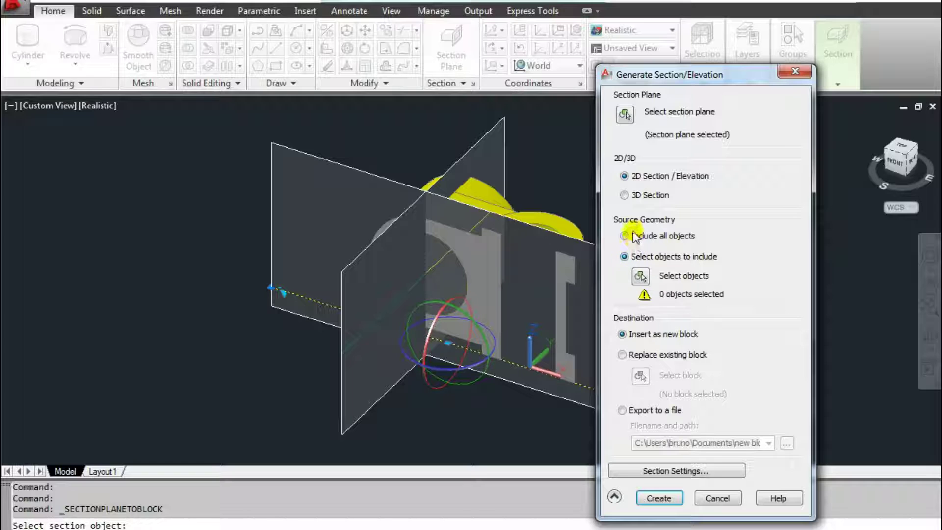
pyautogui.click(627, 236)
pyautogui.click(629, 256)
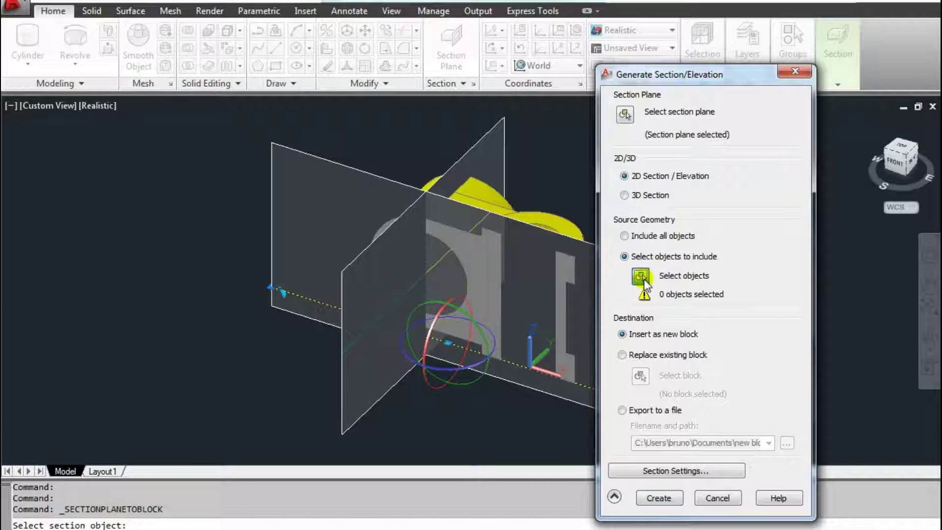
pyautogui.click(625, 270)
pyautogui.click(553, 222)
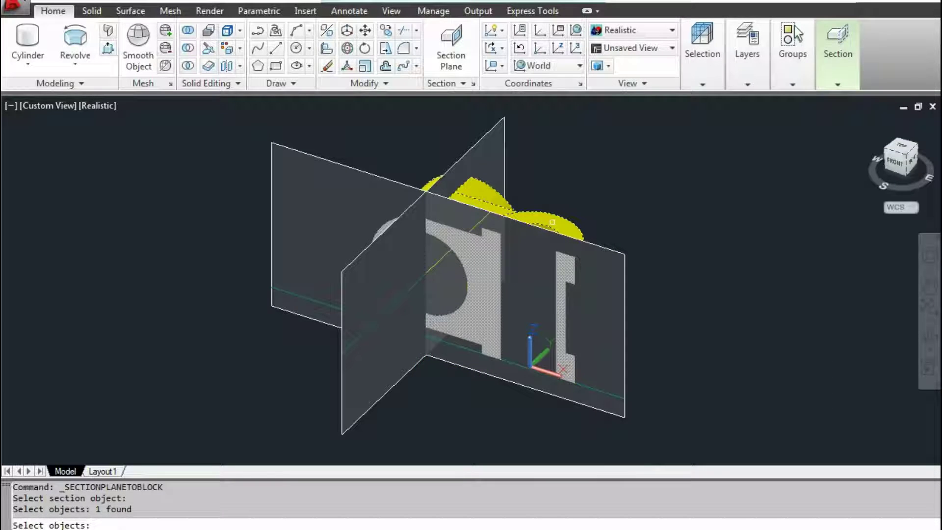
pyautogui.press('Return')
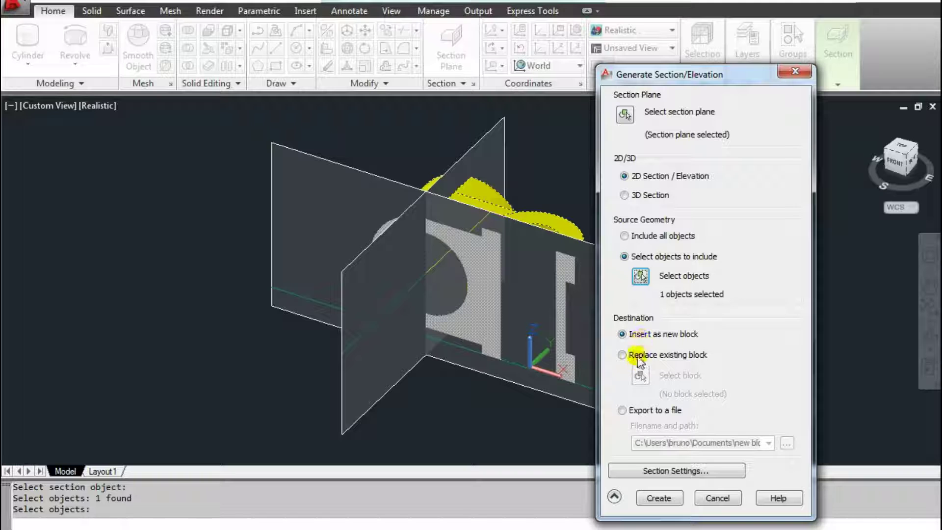
pyautogui.moveTo(646, 78); pyautogui.dragTo(627, 59)
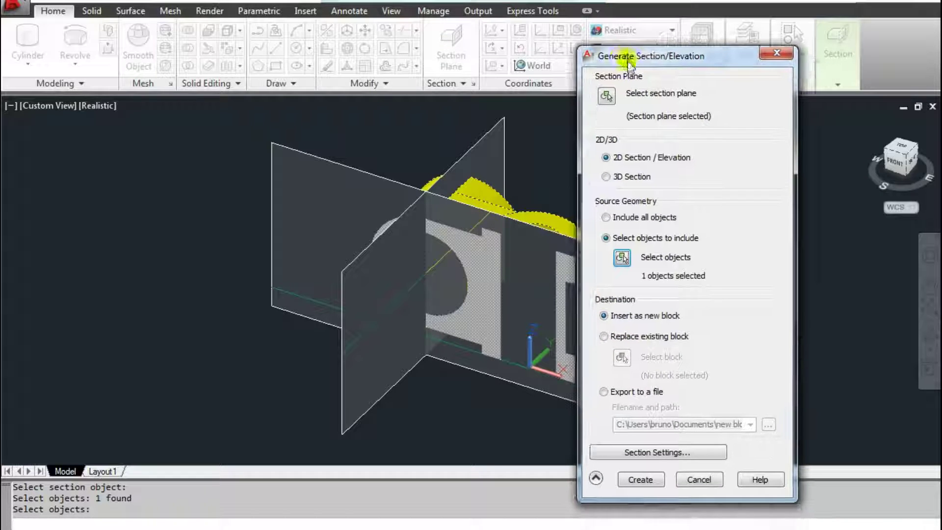
pyautogui.click(622, 459)
# Step: Set the section's intersection fill hatch to the predefined ANSI32 pattern
pyautogui.click(620, 454)
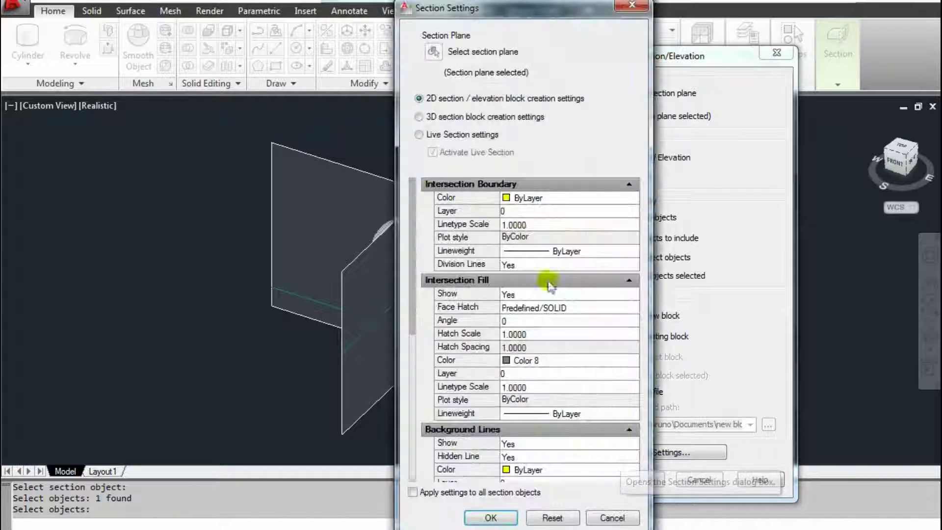
pyautogui.moveTo(501, 20)
pyautogui.mouseDown()
pyautogui.moveTo(232, 35)
pyautogui.moveTo(148, 26)
pyautogui.mouseUp()
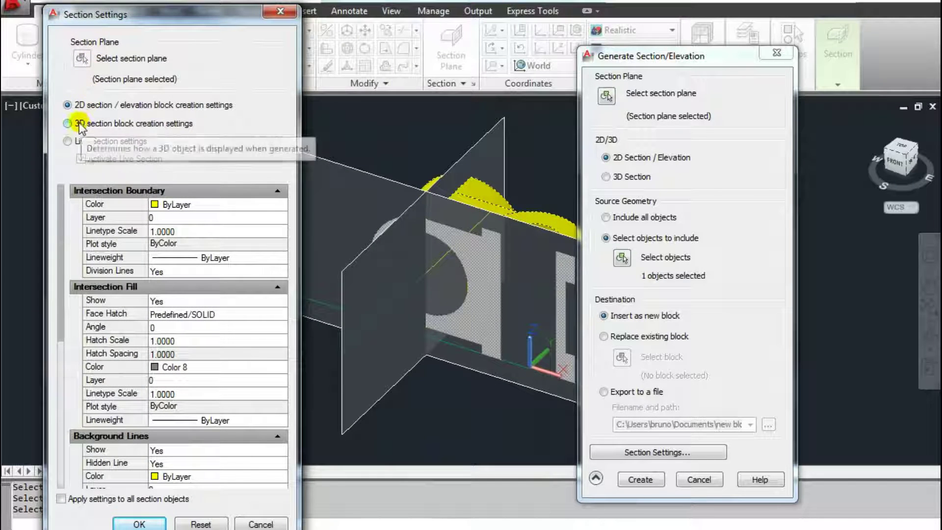
pyautogui.moveTo(61, 254)
pyautogui.mouseDown()
pyautogui.moveTo(57, 289)
pyautogui.moveTo(64, 265)
pyautogui.mouseUp()
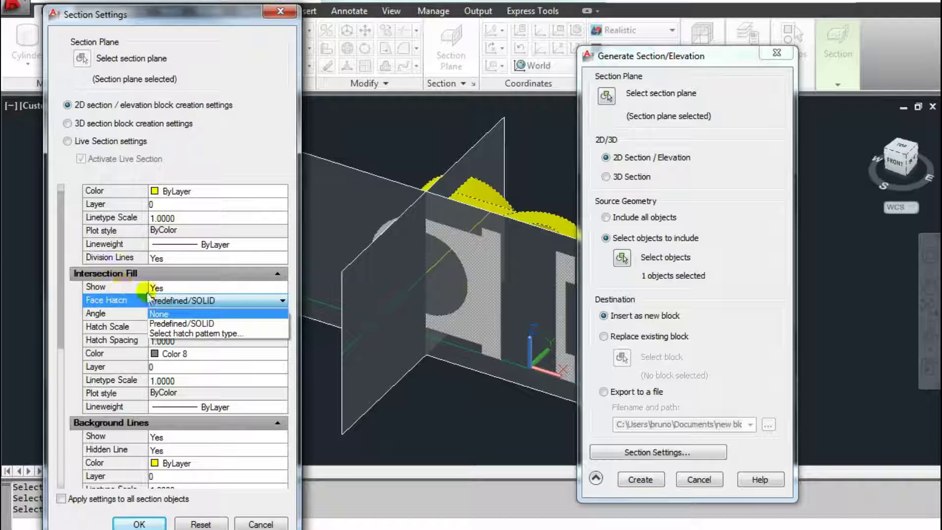
pyautogui.click(188, 334)
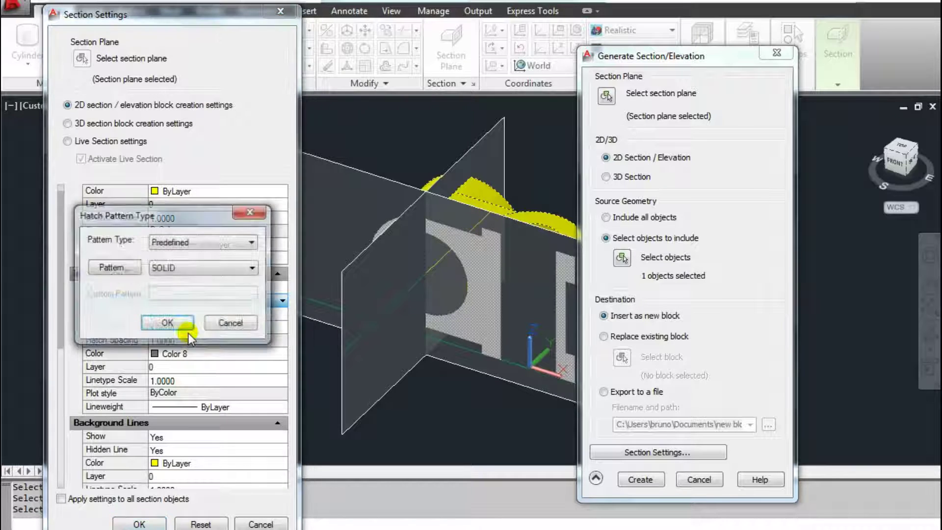
pyautogui.click(171, 243)
pyautogui.click(172, 265)
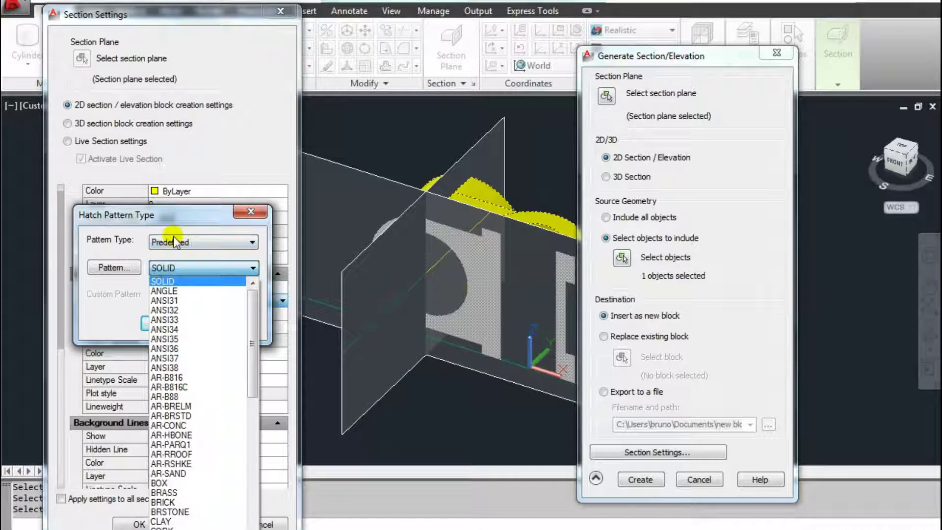
pyautogui.click(181, 279)
pyautogui.click(180, 268)
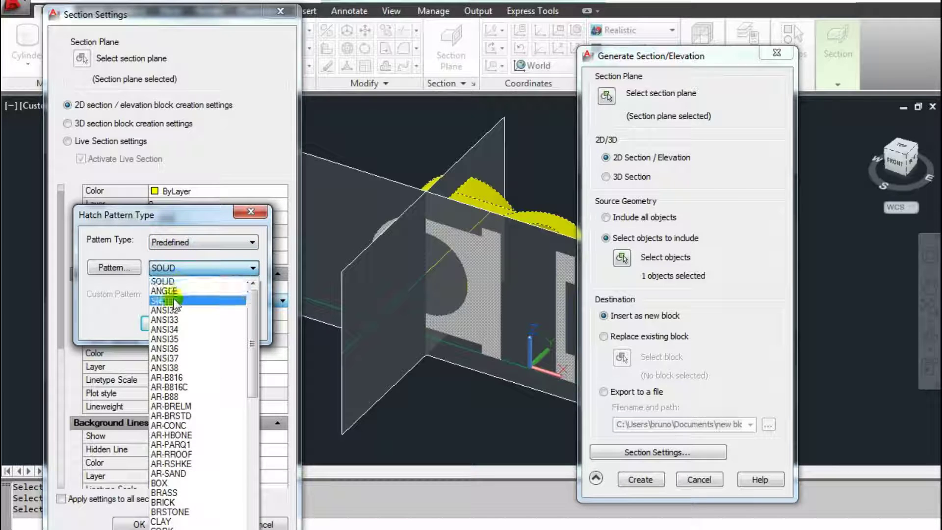
pyautogui.click(180, 301)
pyautogui.click(167, 322)
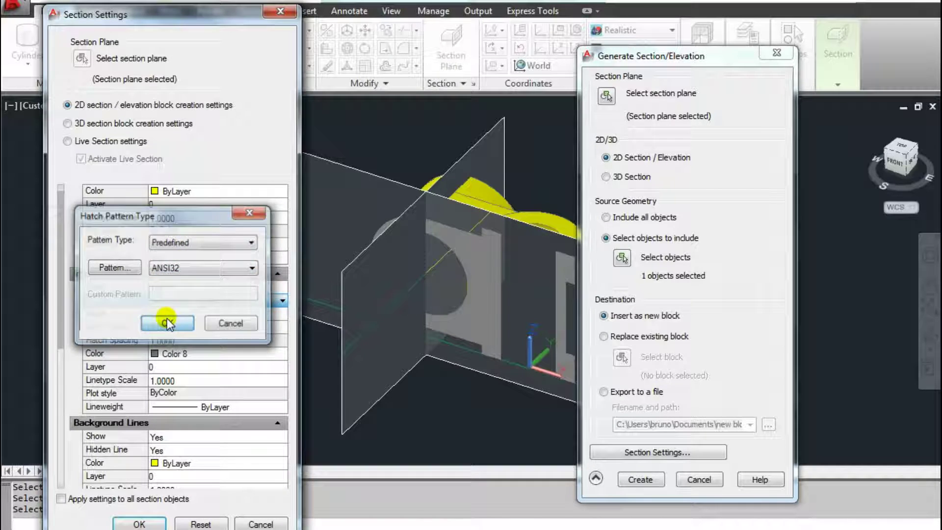
# Step: Make the fill red with hatch scale 0.5, keep background hidden lines on, and accept
pyautogui.click(175, 356)
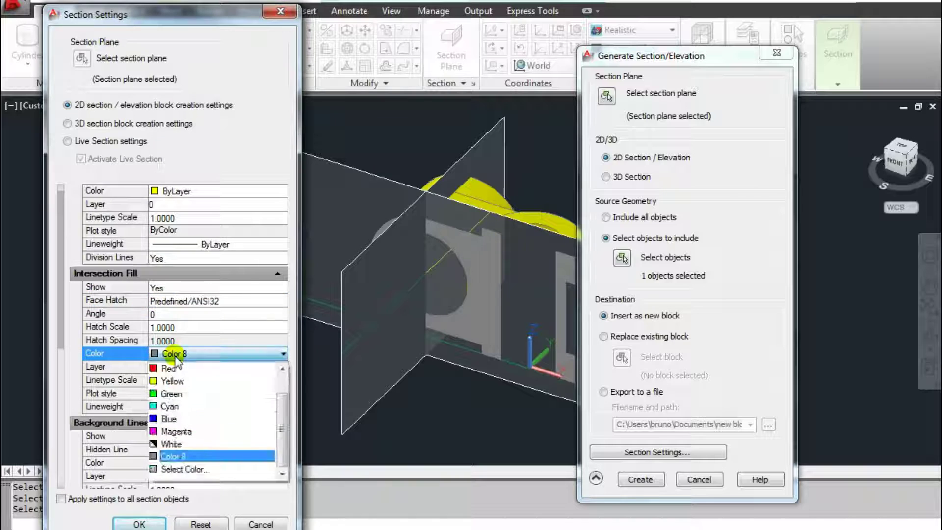
pyautogui.click(176, 371)
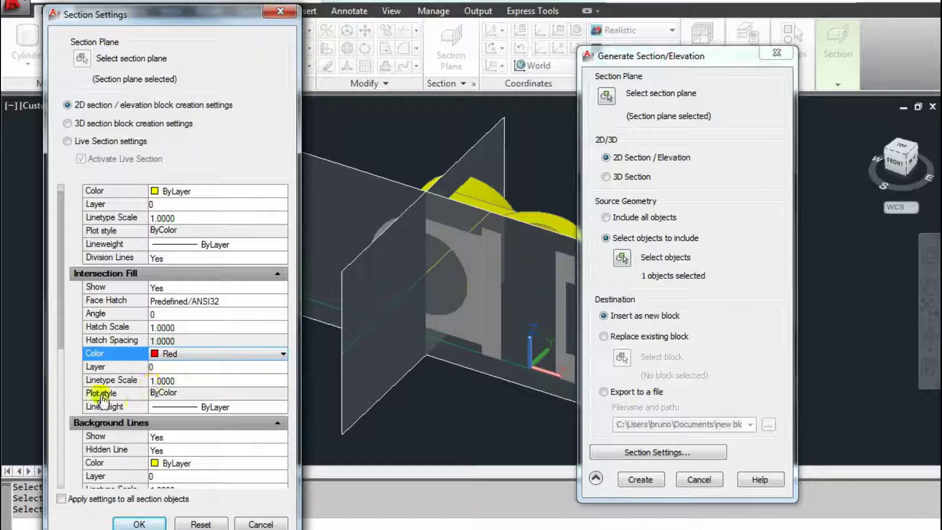
pyautogui.click(177, 328)
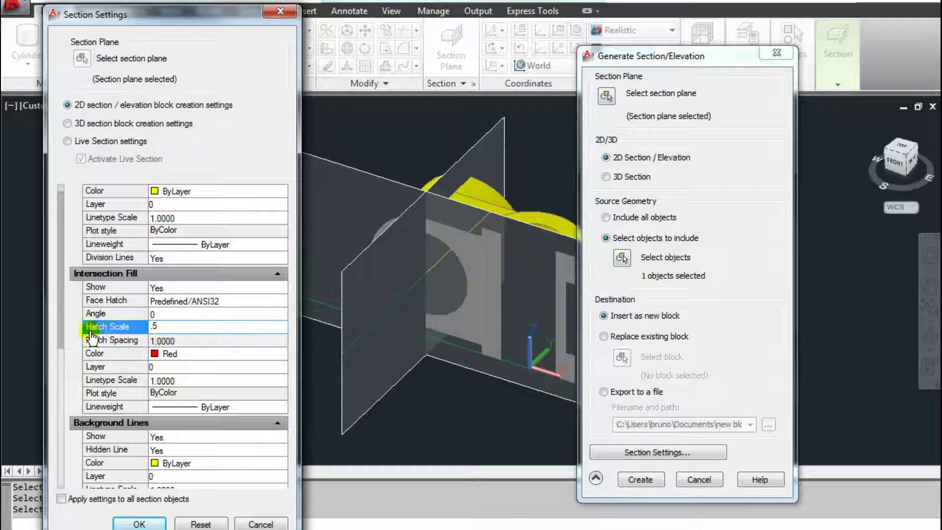
pyautogui.moveTo(64, 329); pyautogui.dragTo(55, 439)
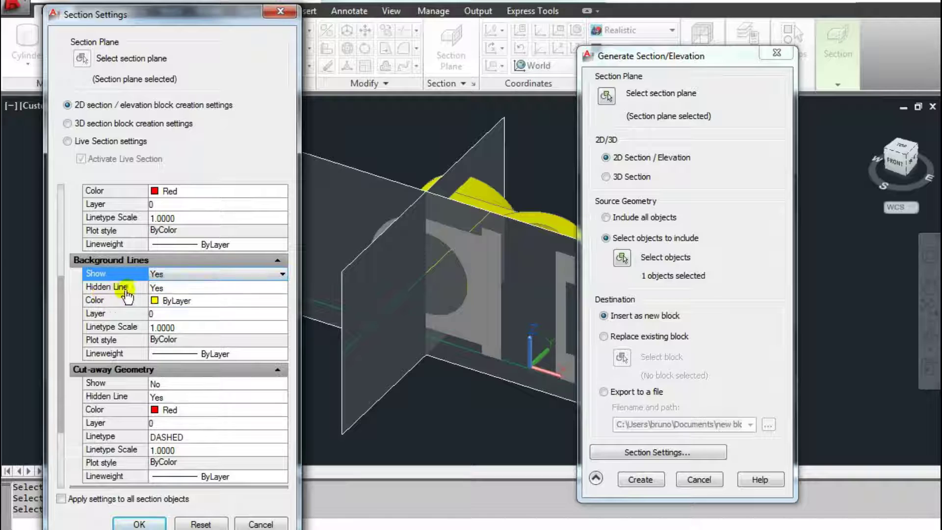
pyautogui.click(172, 291)
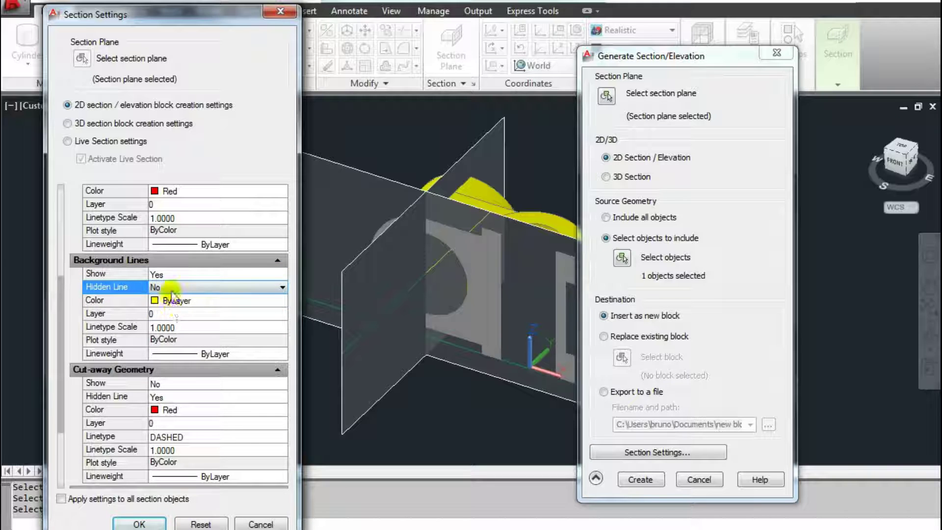
pyautogui.click(172, 290)
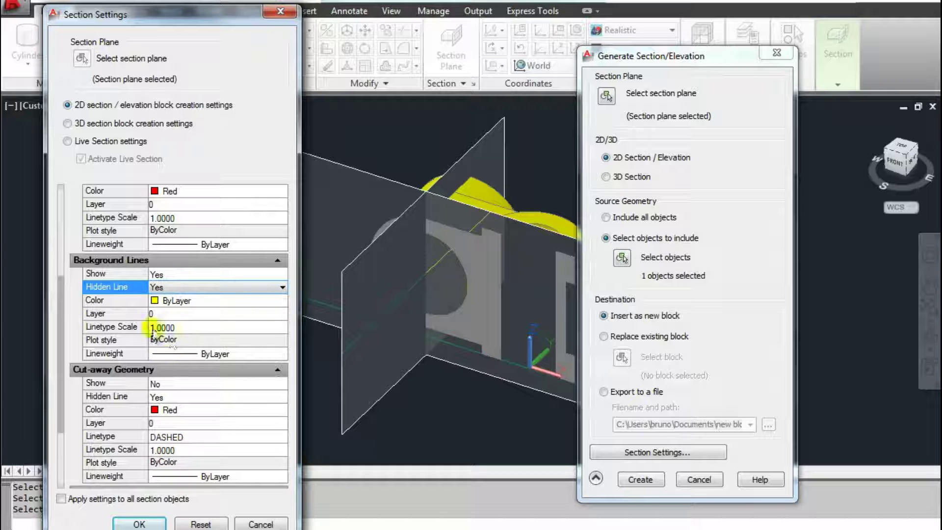
pyautogui.moveTo(62, 339)
pyautogui.mouseDown()
pyautogui.moveTo(55, 413)
pyautogui.moveTo(155, 512)
pyautogui.mouseUp()
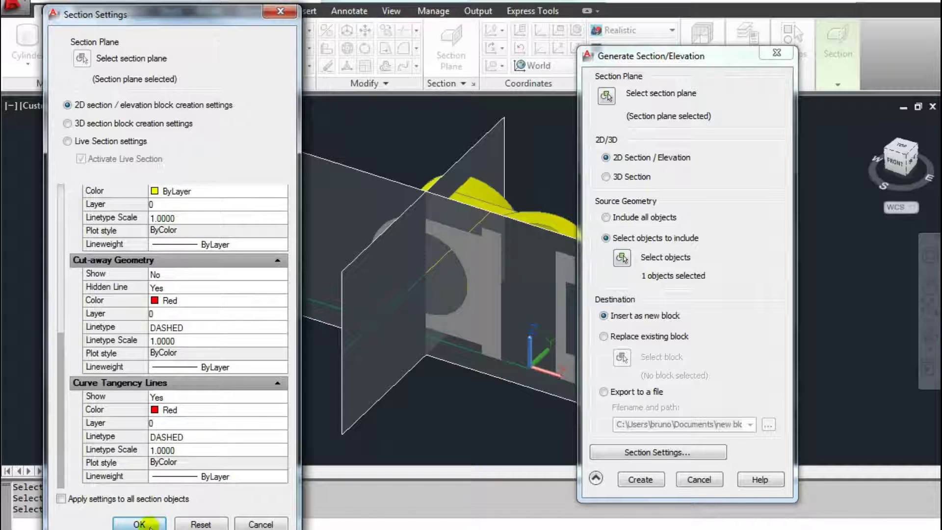
pyautogui.click(142, 524)
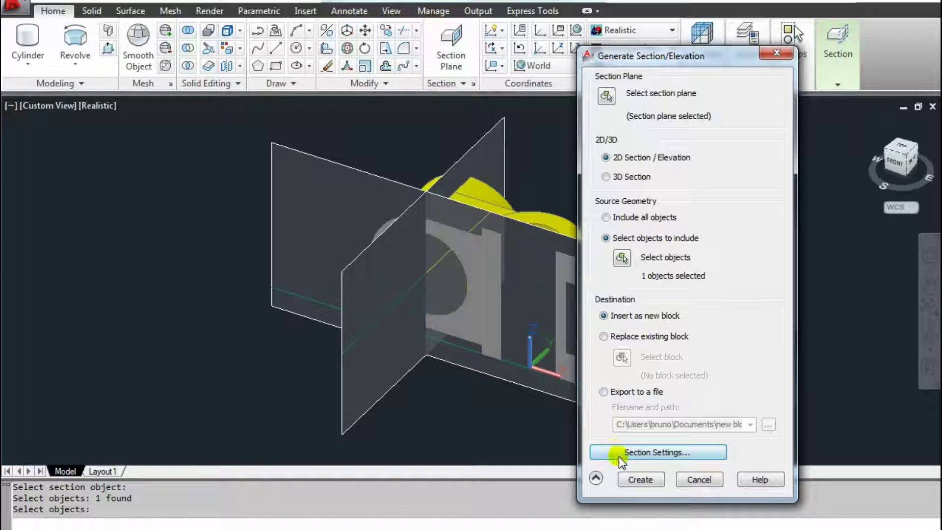
# Step: Create the section block right of the bracket at X and Y scale 1, rotation 0
pyautogui.click(640, 479)
pyautogui.scroll(-3, 589, 299)
pyautogui.scroll(1, 564, 296)
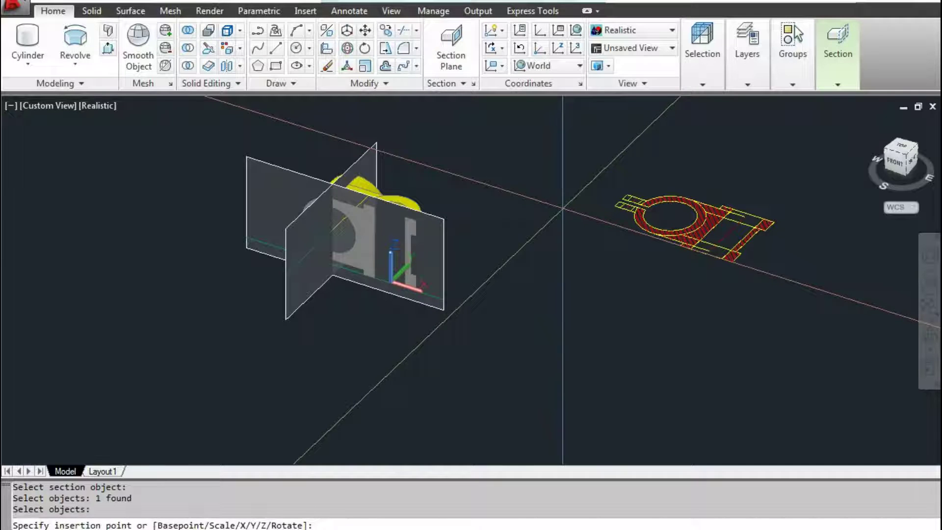
pyautogui.click(569, 216)
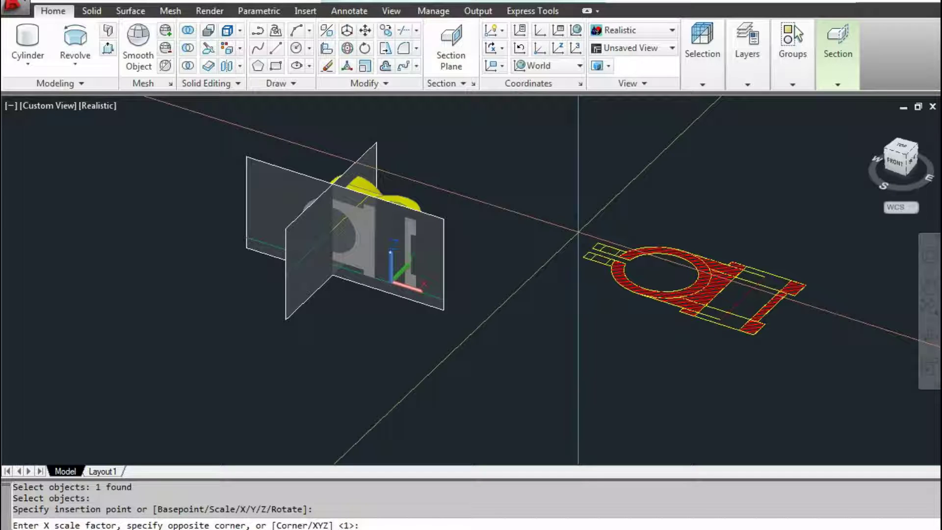
pyautogui.write('1')
pyautogui.press('Return')
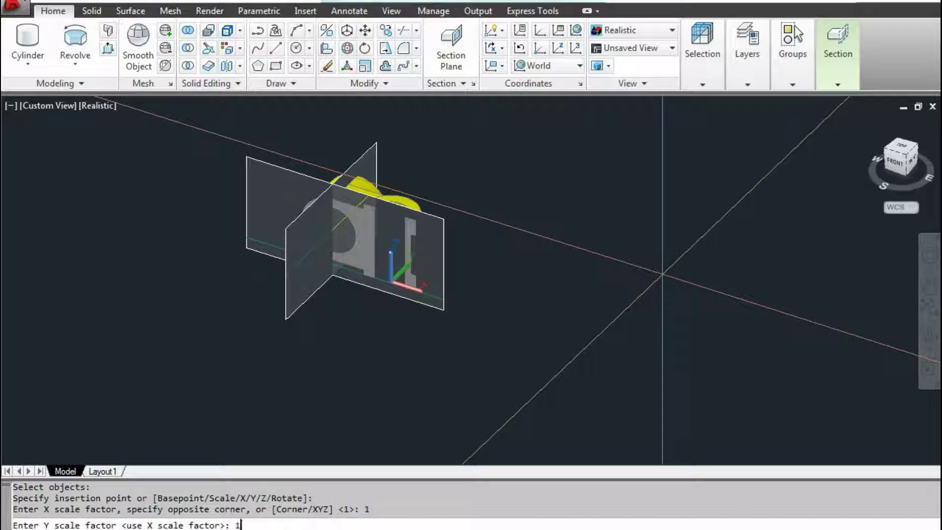
pyautogui.press('Return')
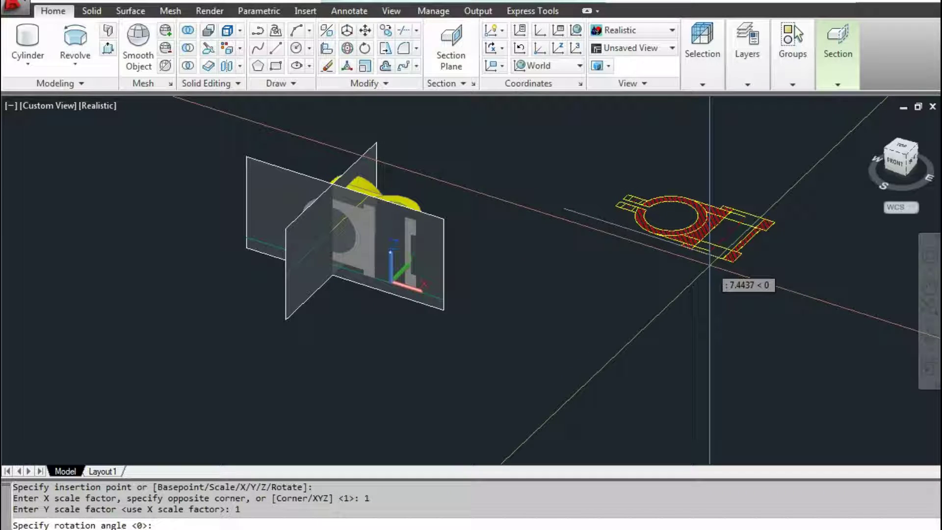
pyautogui.write('0')
pyautogui.press('Return')
# Step: Open the Properties of the inserted section block
pyautogui.press('Escape')
pyautogui.press('Escape')
pyautogui.click(689, 226)
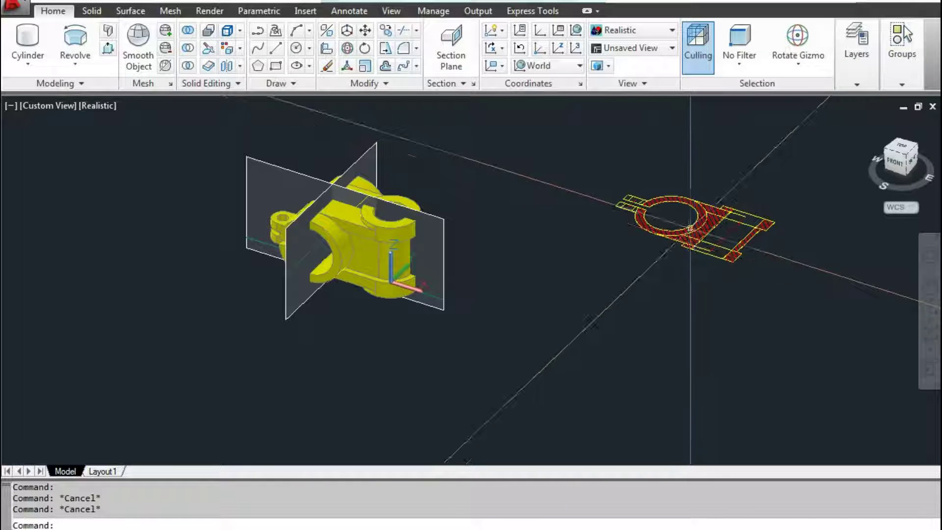
pyautogui.scroll(3, 690, 226)
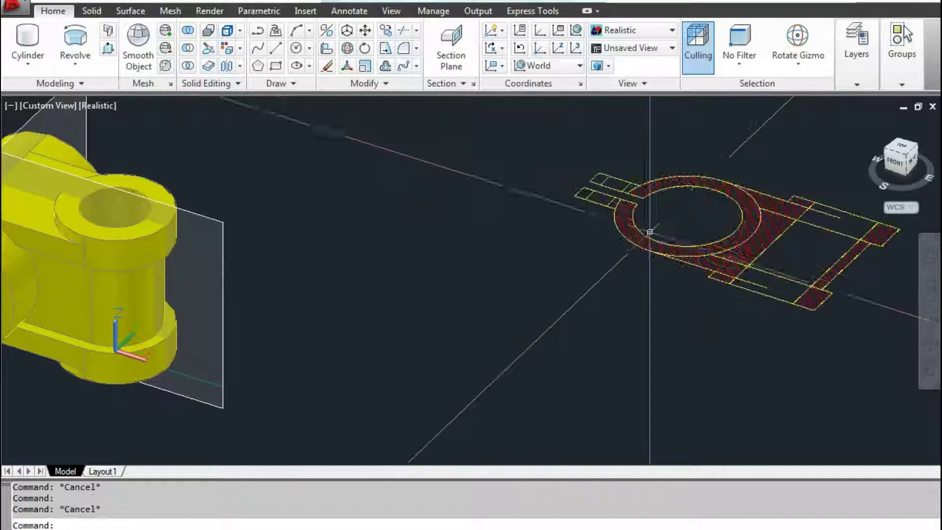
pyautogui.scroll(-1, 647, 237)
pyautogui.scroll(-3, 643, 241)
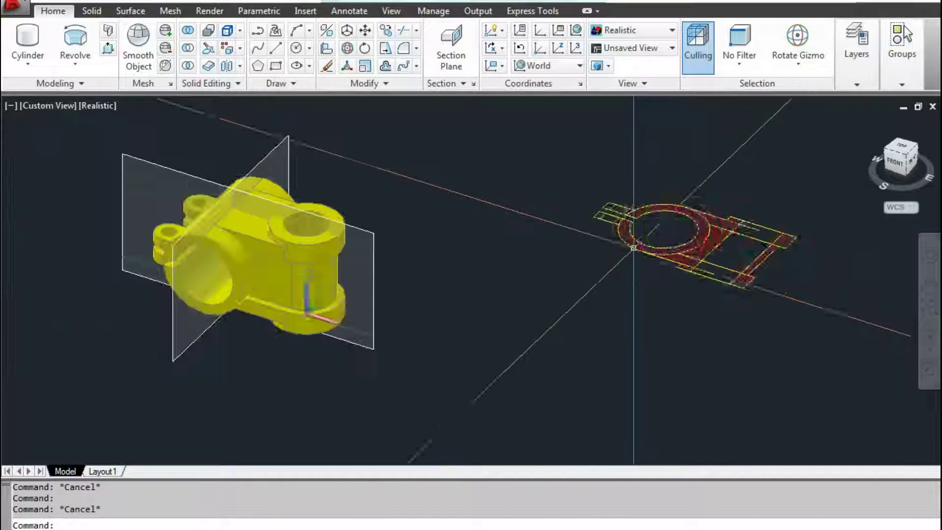
pyautogui.rightClick(634, 253)
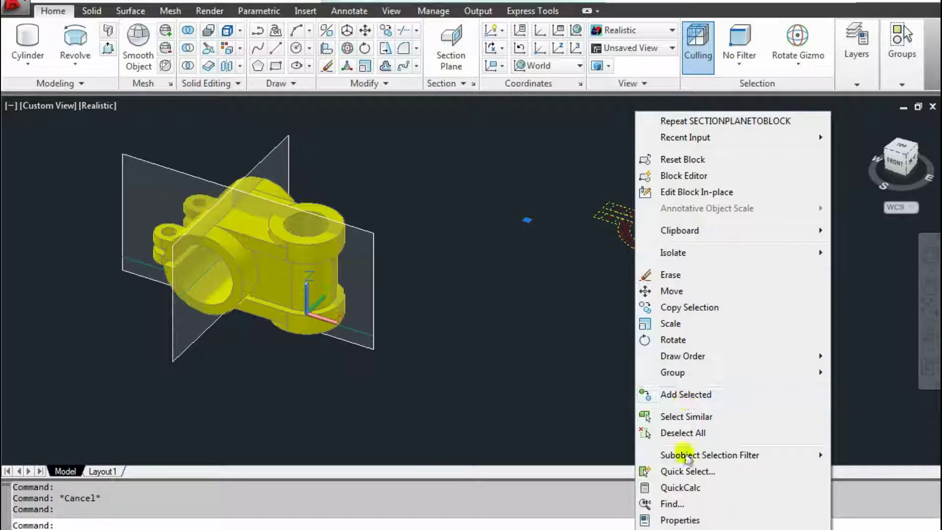
pyautogui.click(678, 520)
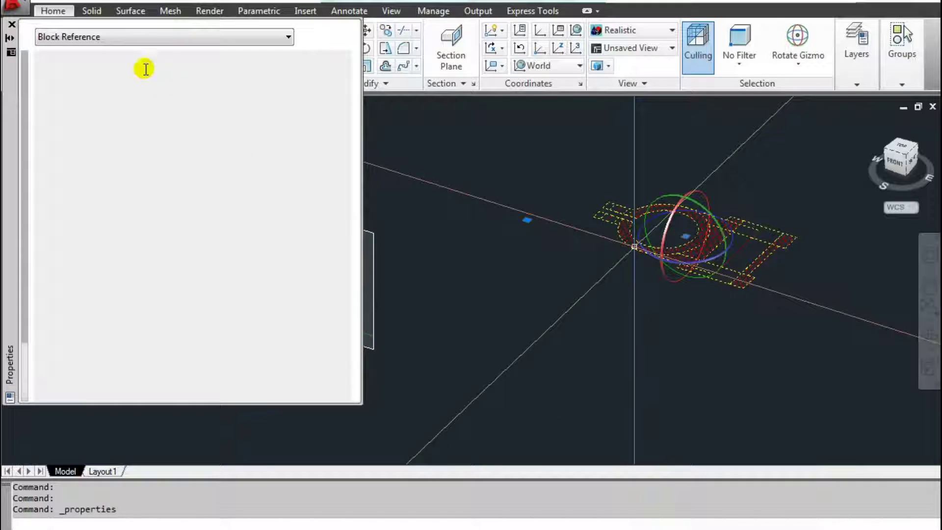
# Step: Switch the section block's transform gizmo from rotate to Move mode
pyautogui.press('Escape')
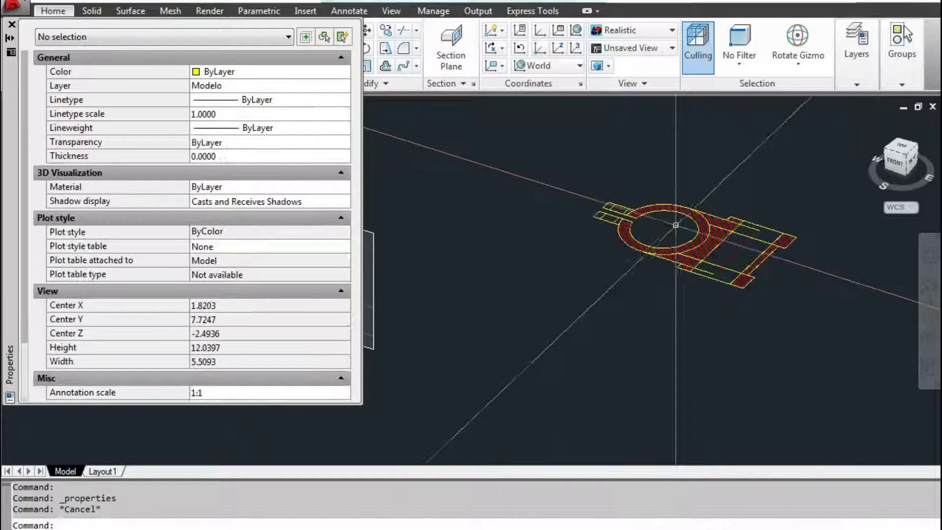
pyautogui.click(686, 256)
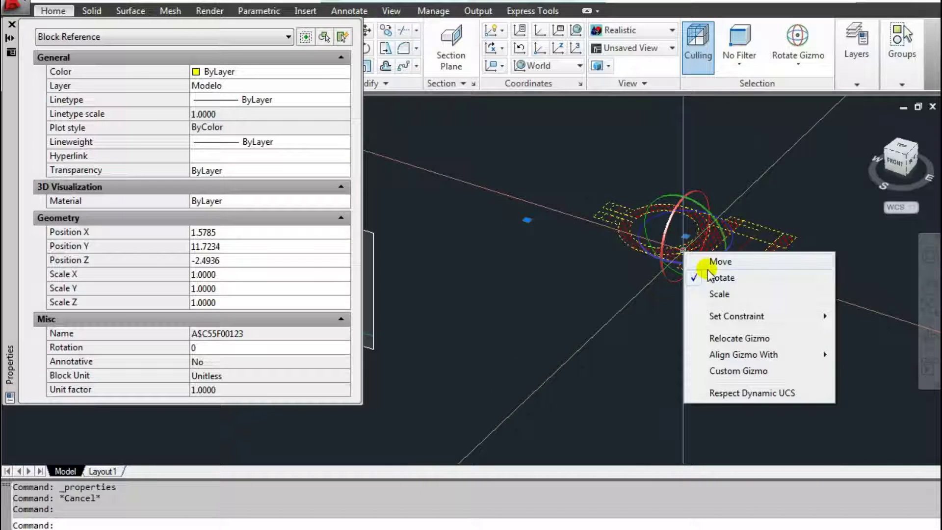
pyautogui.click(710, 279)
pyautogui.rightClick(693, 244)
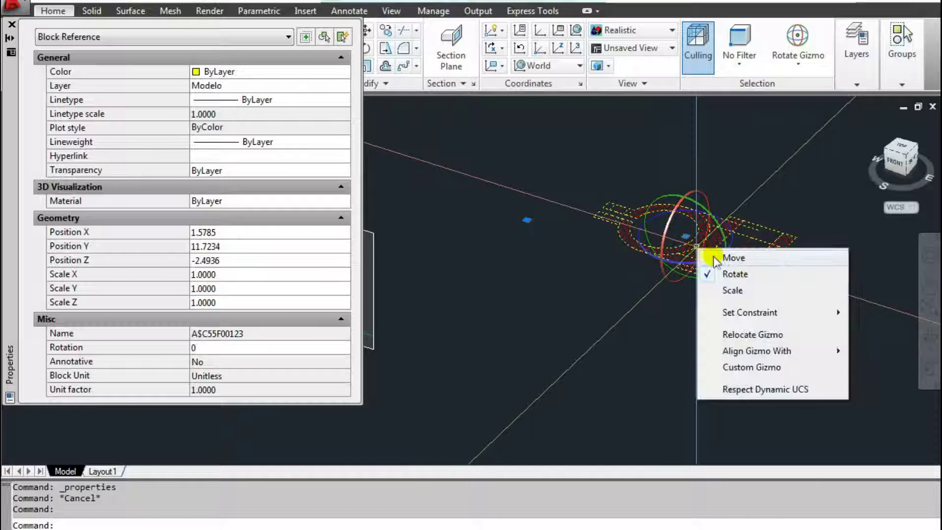
pyautogui.click(714, 248)
pyautogui.press('Escape')
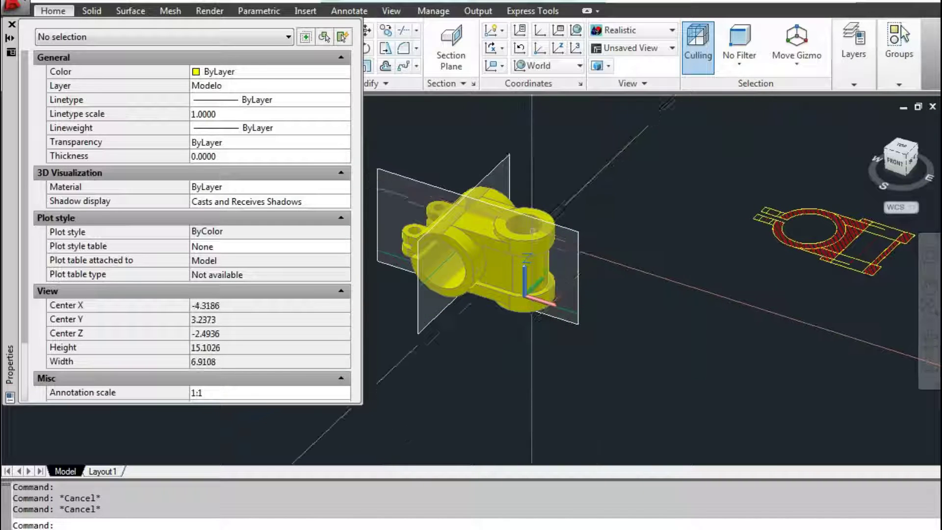
pyautogui.moveTo(606, 251); pyautogui.dragTo(594, 237, button='middle')
pyautogui.click(595, 237)
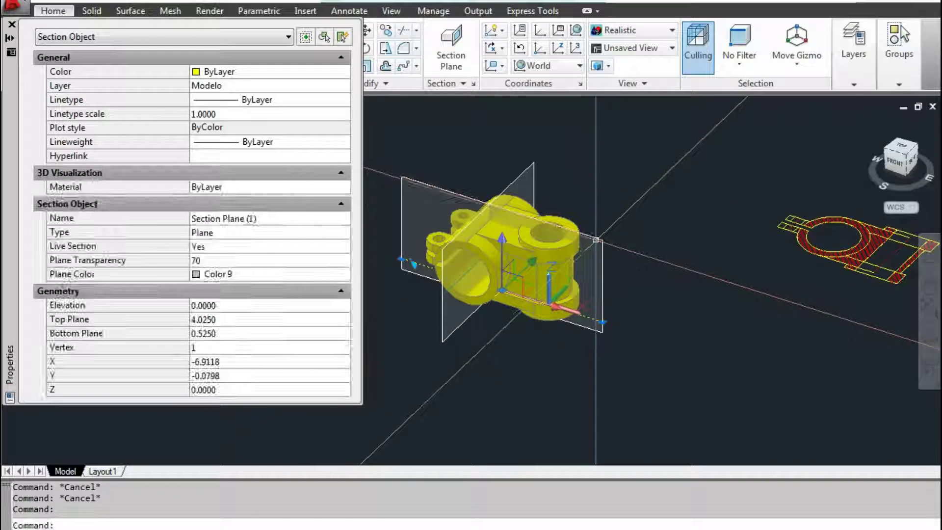
pyautogui.scroll(5, 594, 237)
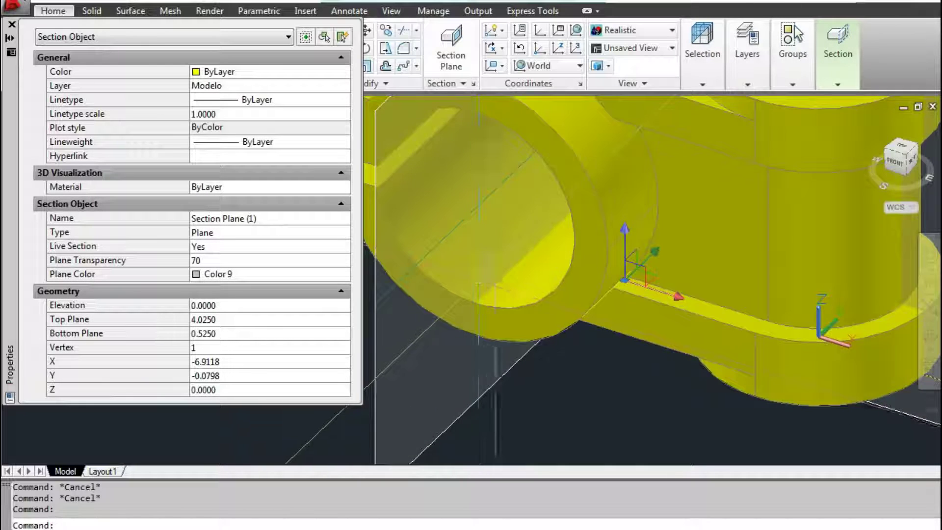
pyautogui.scroll(-4, 495, 266)
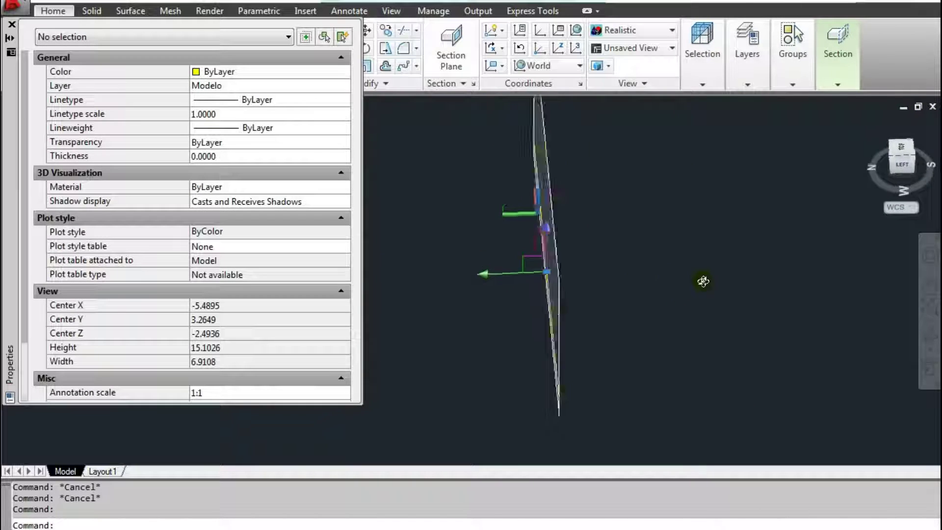
pyautogui.keyDown('shift'); pyautogui.moveTo(466, 263); pyautogui.dragTo(516, 296, button='middle'); pyautogui.keyUp('shift')
pyautogui.scroll(3, 516, 296)
pyautogui.scroll(2, 539, 279)
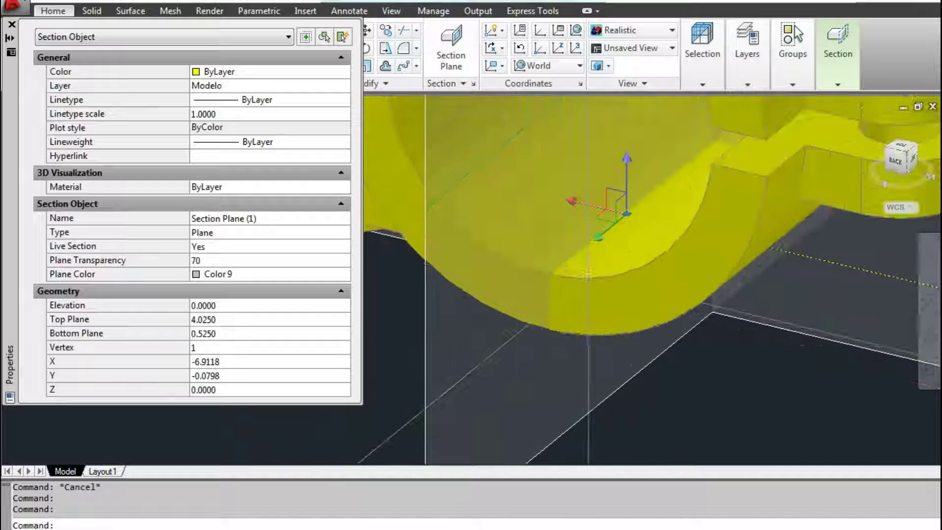
pyautogui.scroll(-5, 567, 273)
pyautogui.scroll(2, 535, 264)
pyautogui.keyDown('shift'); pyautogui.moveTo(534, 264); pyautogui.dragTo(792, 282, button='middle'); pyautogui.keyUp('shift')
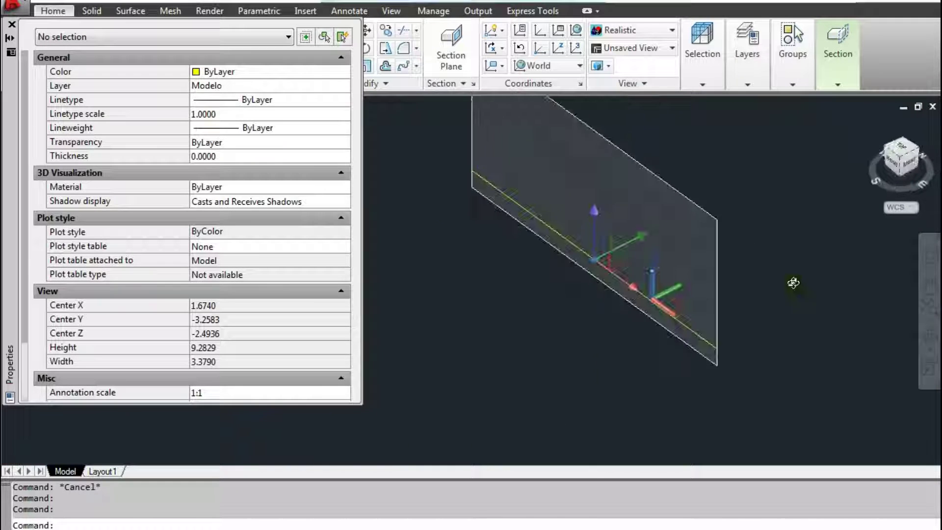
pyautogui.click(516, 250)
pyautogui.moveTo(516, 250)
pyautogui.keyDown('shift'); pyautogui.mouseDown(button='middle')
pyautogui.moveTo(546, 195)
pyautogui.moveTo(622, 308)
pyautogui.moveTo(670, 324)
pyautogui.moveTo(582, 266)
pyautogui.mouseUp(button='middle'); pyautogui.keyUp('shift')
pyautogui.scroll(3, 546, 195)
pyautogui.click(582, 265)
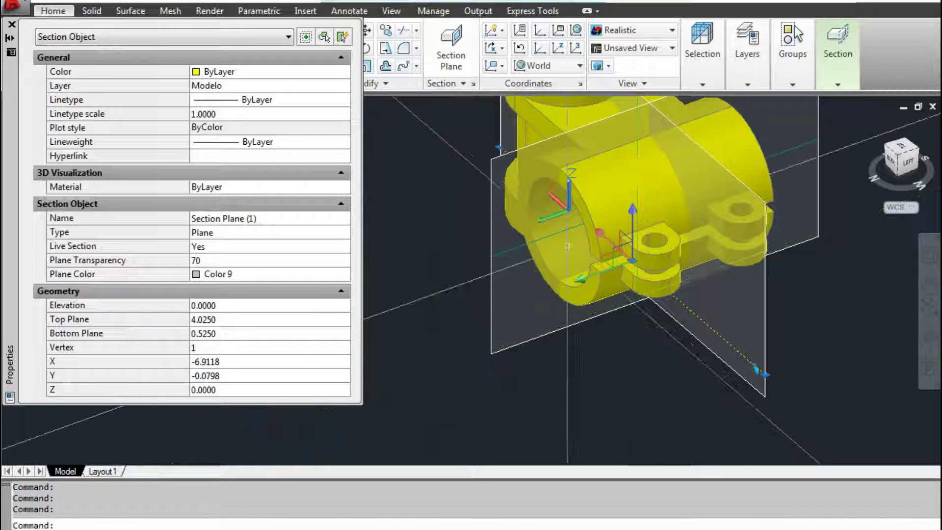
pyautogui.scroll(2, 583, 265)
pyautogui.scroll(2, 582, 266)
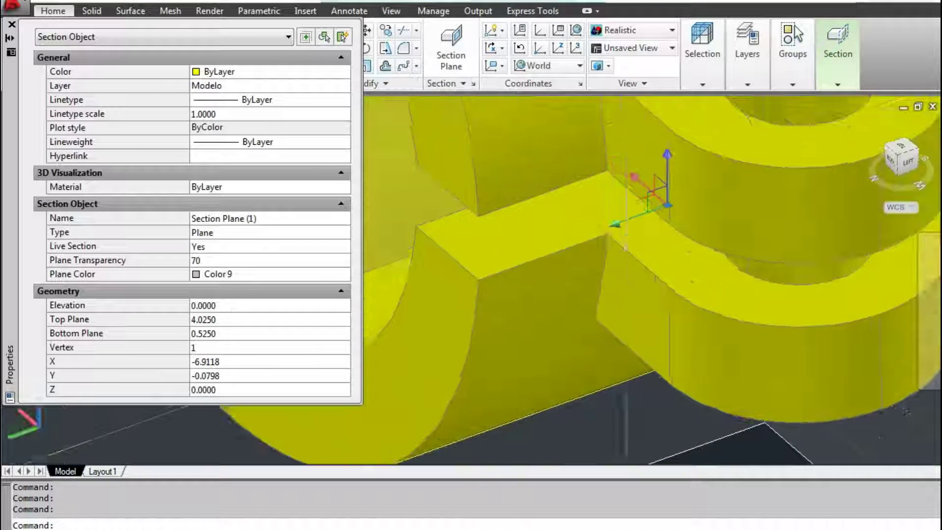
pyautogui.scroll(-5, 582, 265)
pyautogui.moveTo(582, 266)
pyautogui.keyDown('shift'); pyautogui.mouseDown(button='middle')
pyautogui.moveTo(609, 257)
pyautogui.moveTo(630, 316)
pyautogui.mouseUp(button='middle'); pyautogui.keyUp('shift')
pyautogui.click(630, 315)
pyautogui.scroll(3, 631, 315)
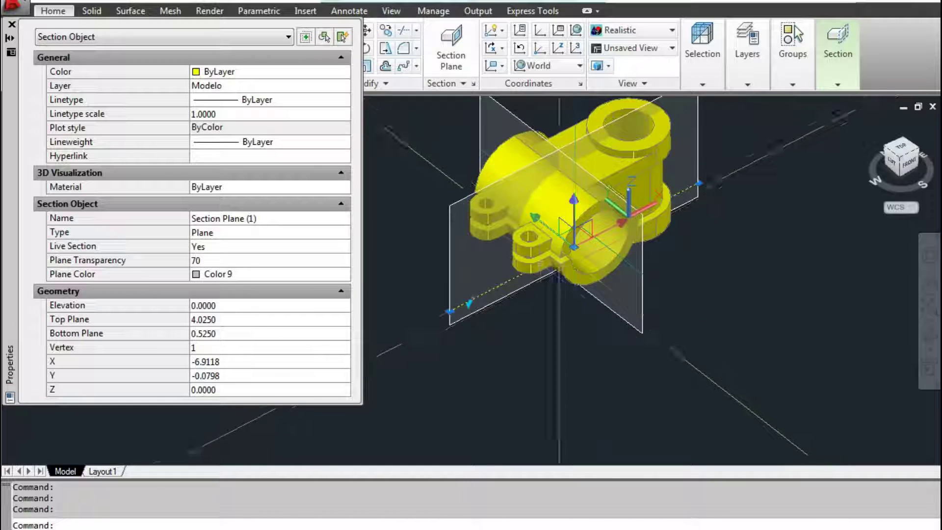
# Step: Toggle the section plane's red cut-away geometry display on, off, and back on
pyautogui.rightClick(465, 241)
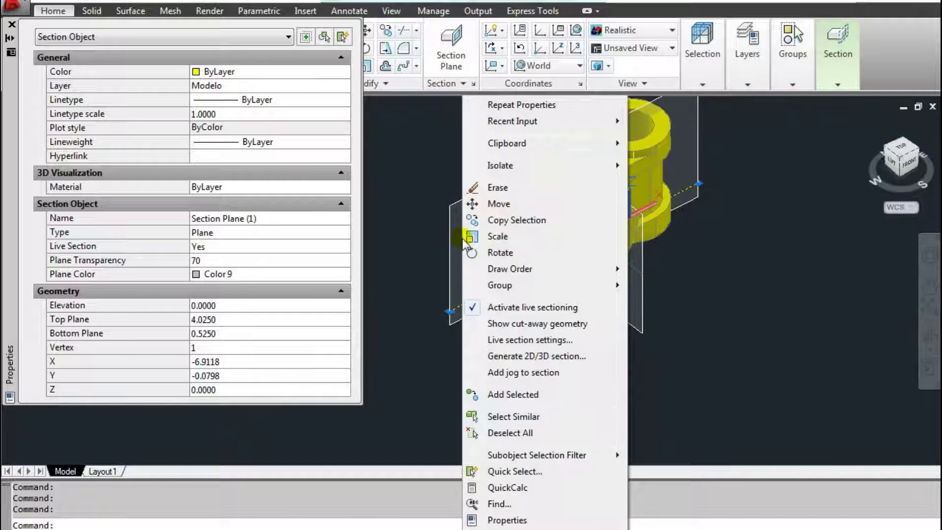
pyautogui.click(505, 328)
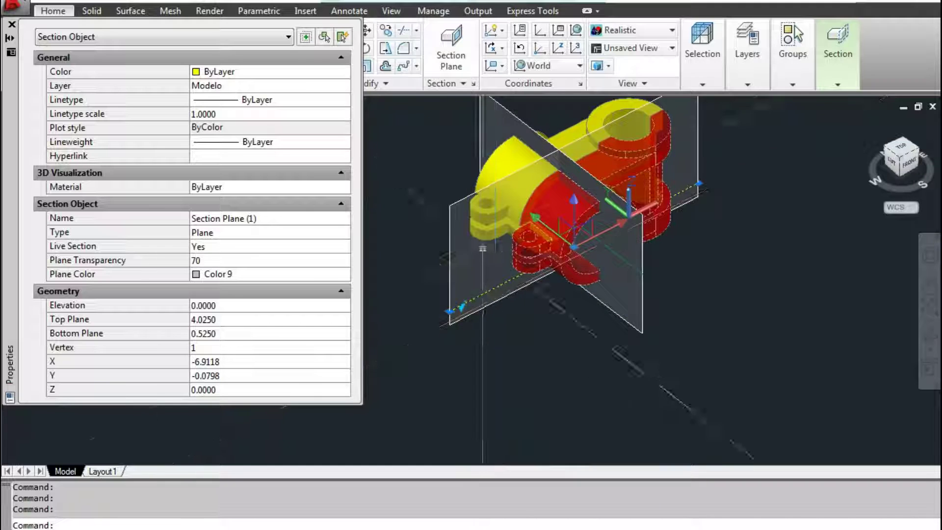
pyautogui.rightClick(484, 313)
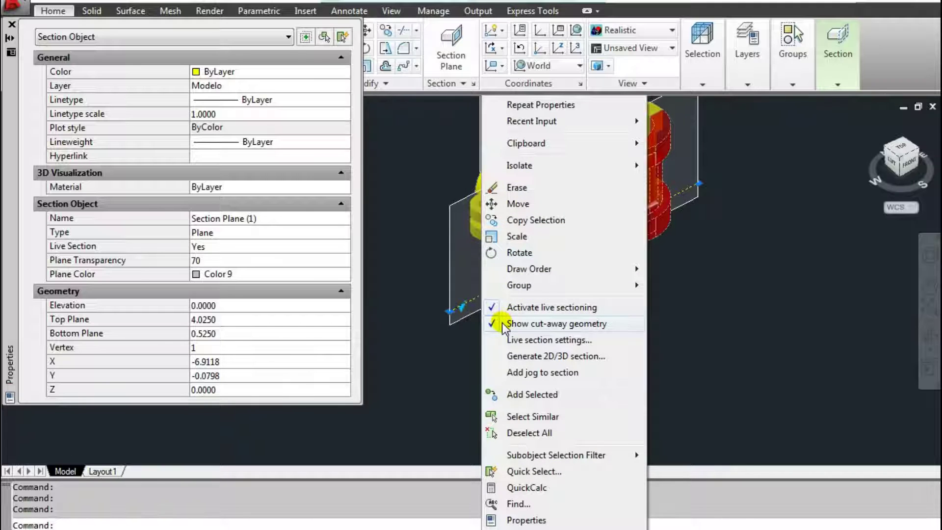
pyautogui.click(505, 328)
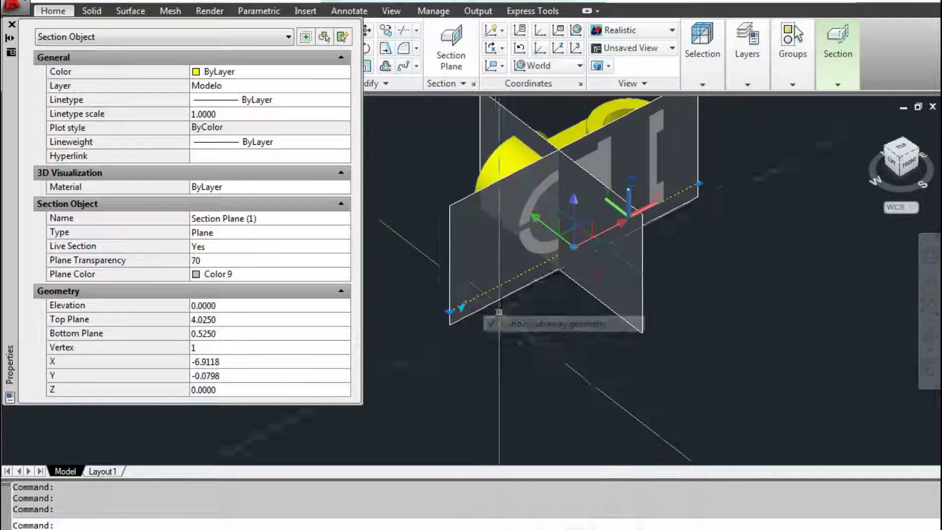
pyautogui.rightClick(489, 304)
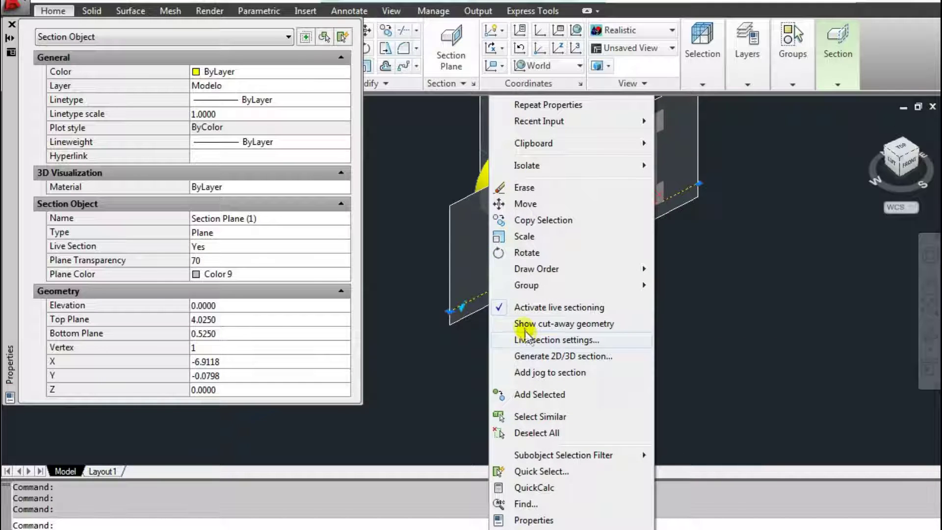
pyautogui.click(524, 323)
pyautogui.scroll(3, 520, 245)
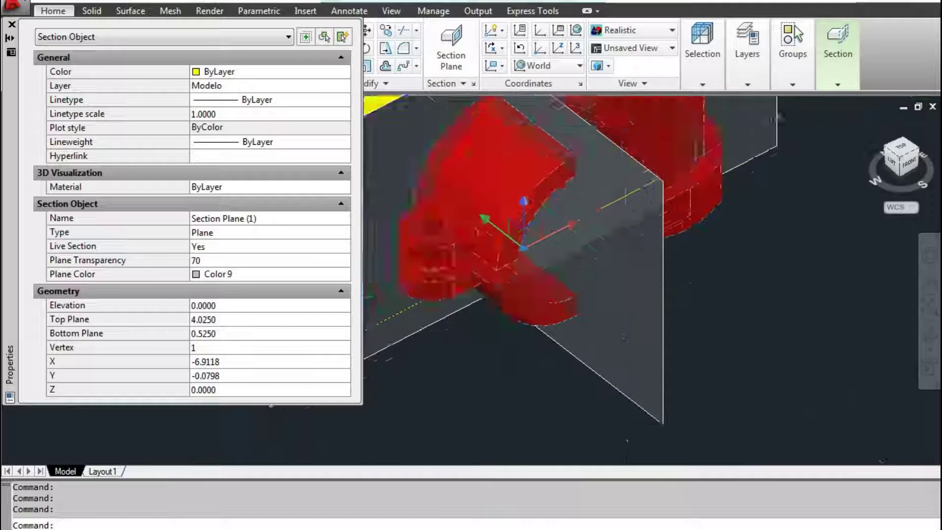
pyautogui.scroll(-3, 625, 191)
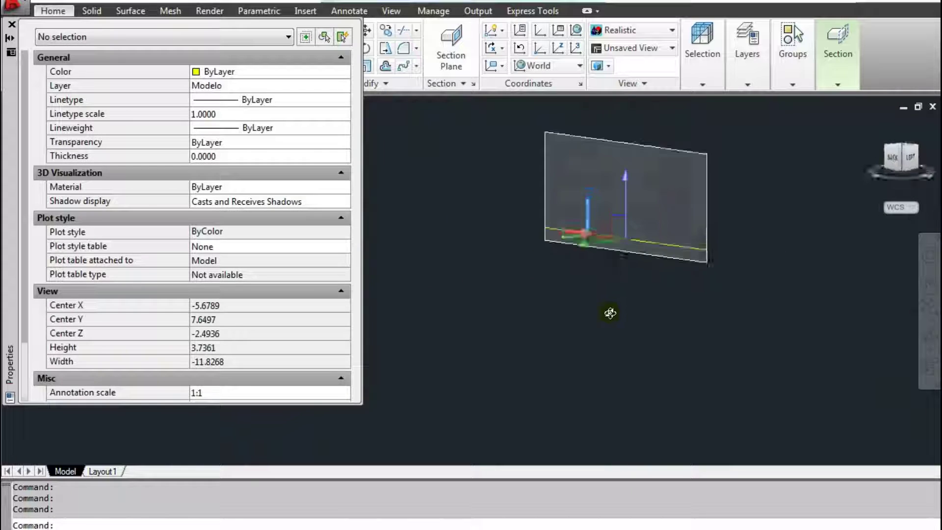
pyautogui.moveTo(700, 267); pyautogui.dragTo(712, 298, button='middle')
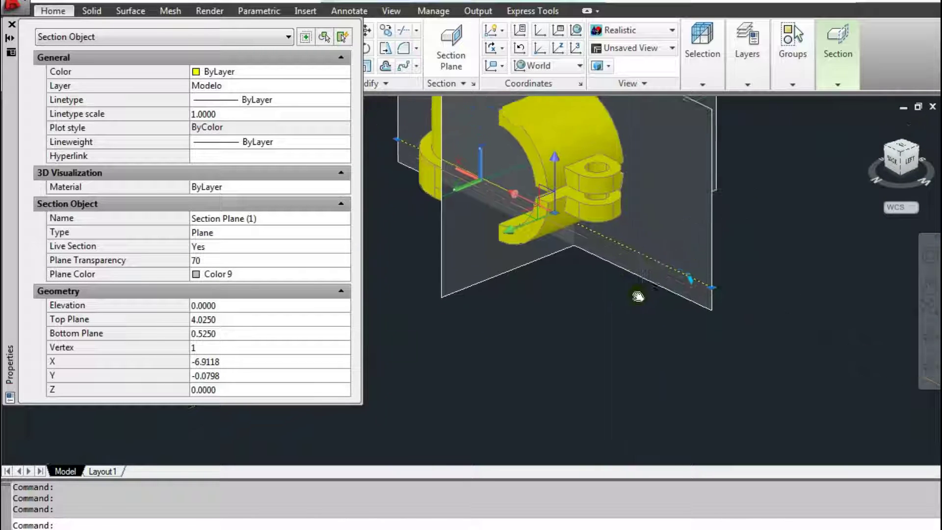
pyautogui.click(690, 290)
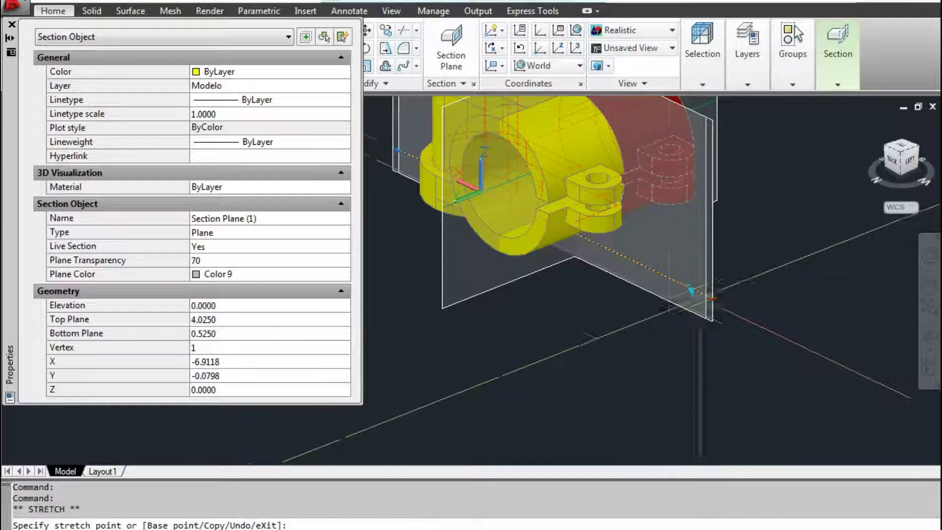
pyautogui.press('Escape')
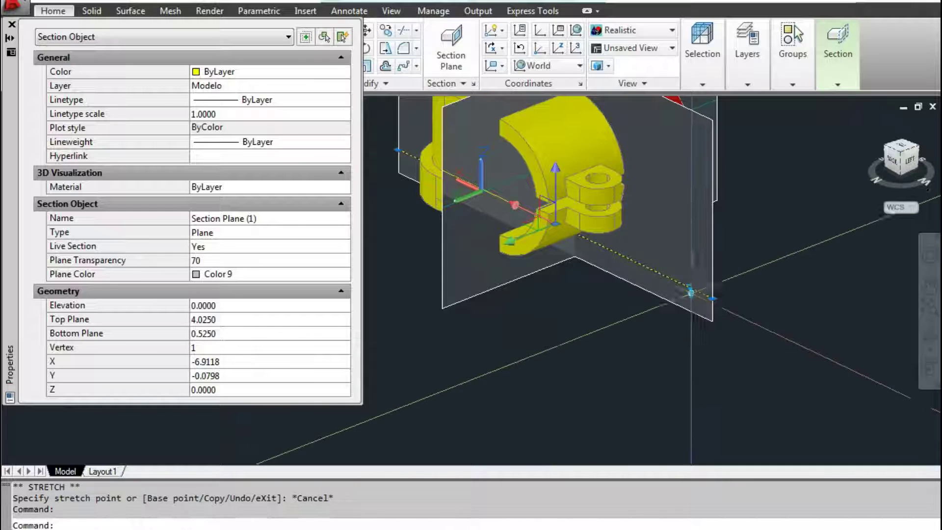
pyautogui.click(690, 290)
pyautogui.press('Escape')
pyautogui.press('Escape')
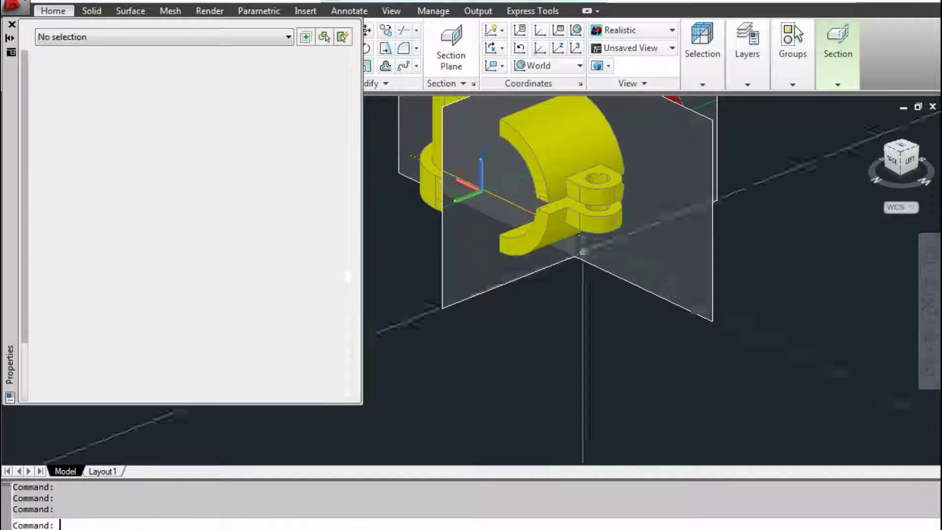
pyautogui.scroll(2, 710, 312)
pyautogui.click(711, 312)
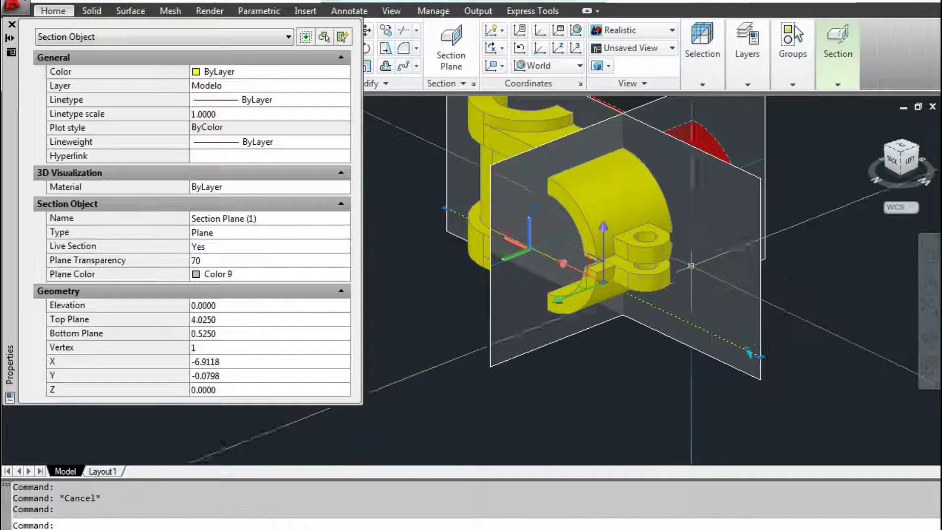
pyautogui.press('Escape')
pyautogui.moveTo(581, 221); pyautogui.dragTo(583, 294, button='middle')
pyautogui.click(892, 158)
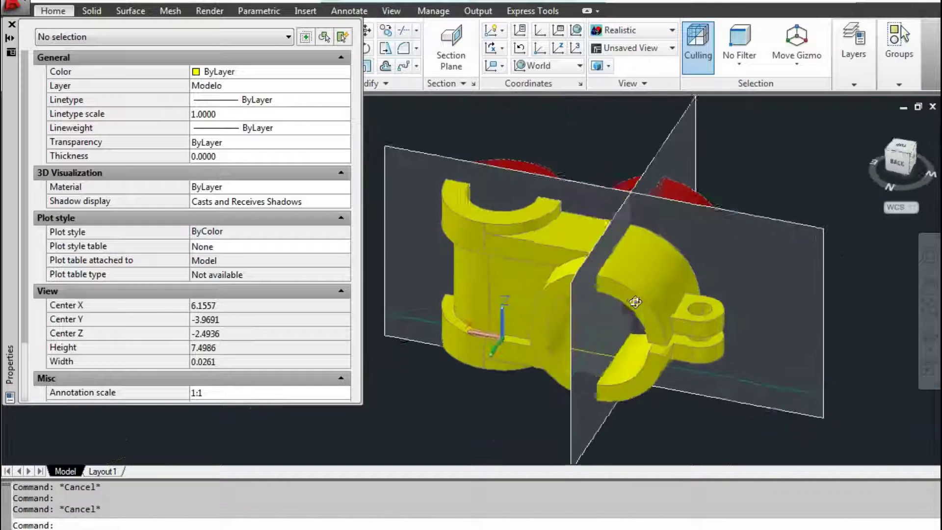
pyautogui.click(632, 260)
pyautogui.press('Escape')
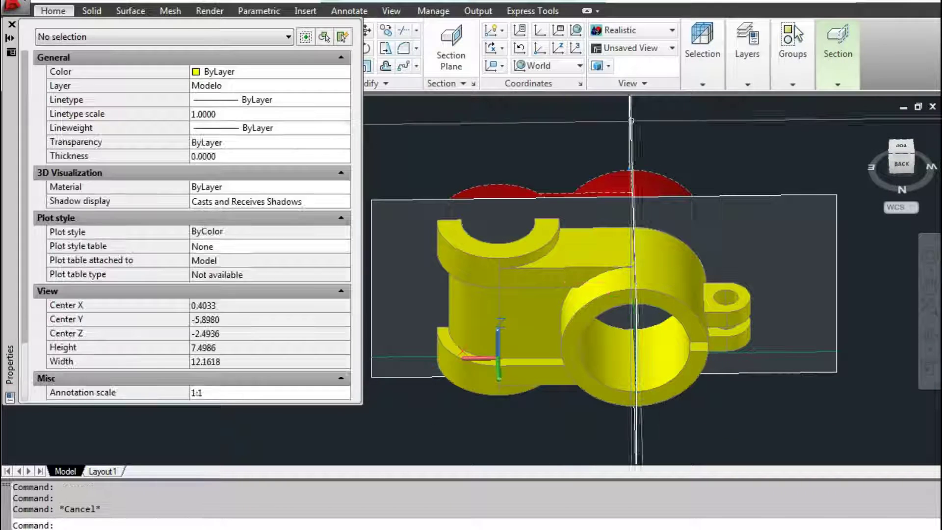
pyautogui.click(506, 200)
pyautogui.press('Escape')
pyautogui.click(632, 260)
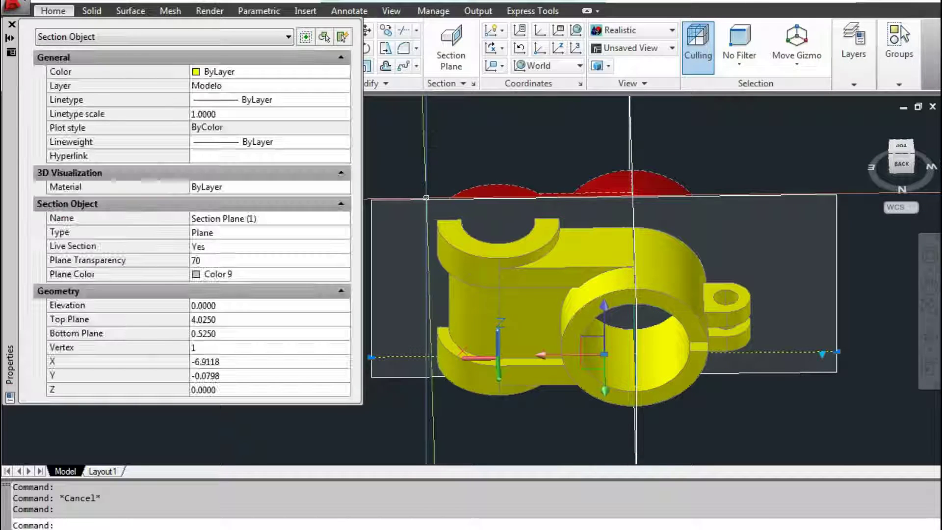
pyautogui.click(834, 78)
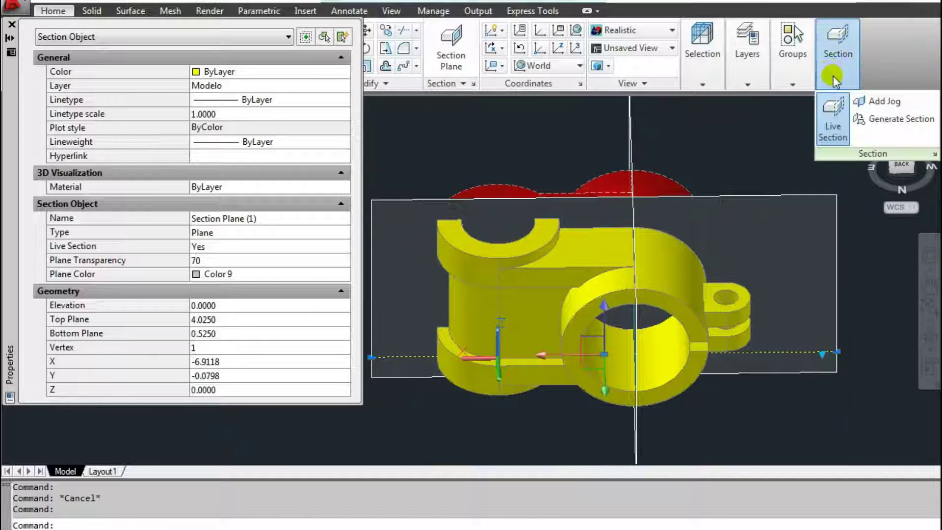
# Step: Turn live sectioning off on Section Plane (1) and on for Section Plane (2)
pyautogui.click(834, 118)
pyautogui.moveTo(883, 181); pyautogui.dragTo(862, 179)
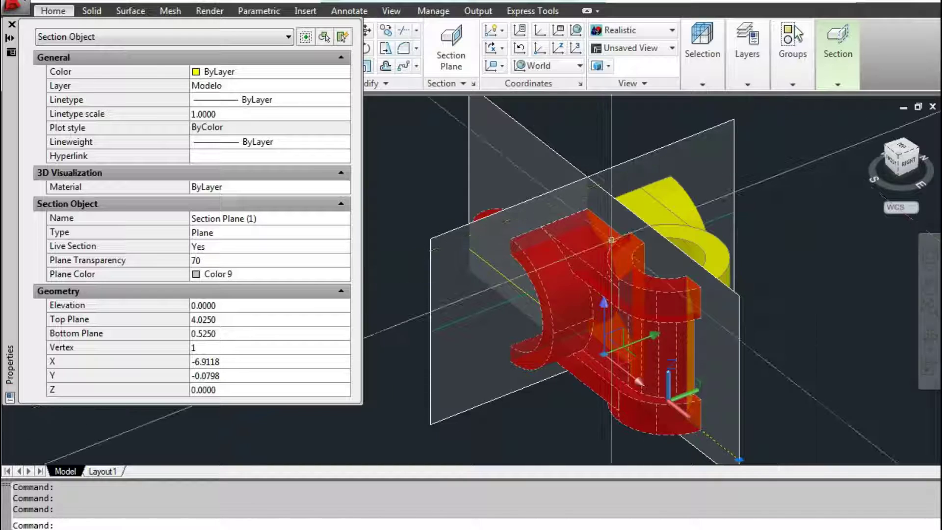
pyautogui.click(832, 115)
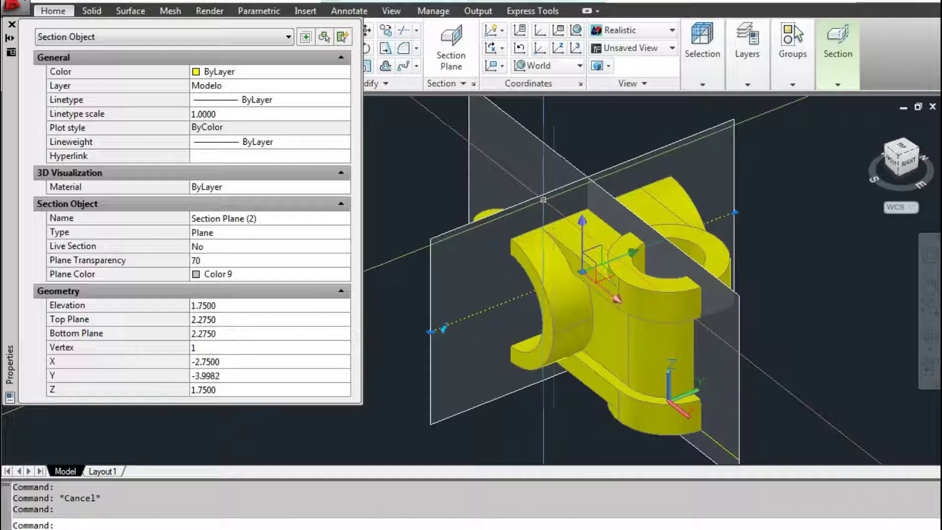
pyautogui.click(837, 78)
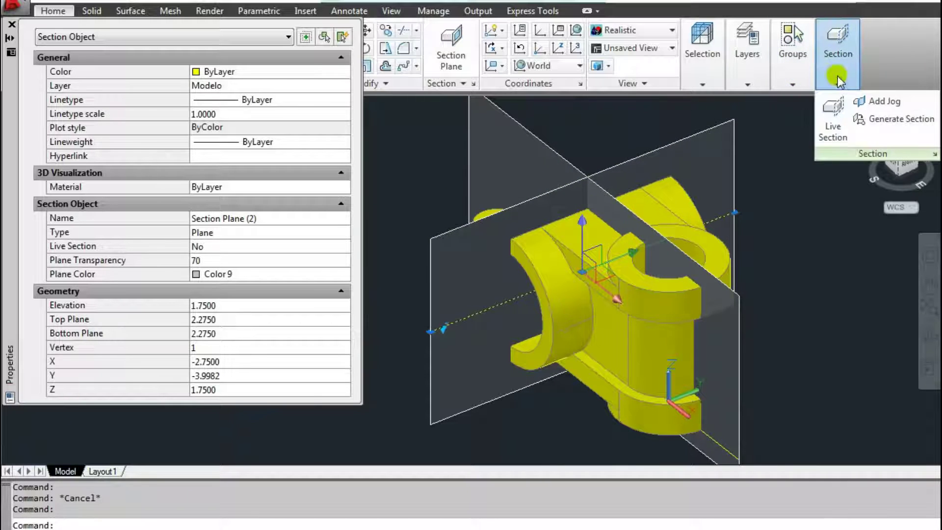
pyautogui.click(832, 118)
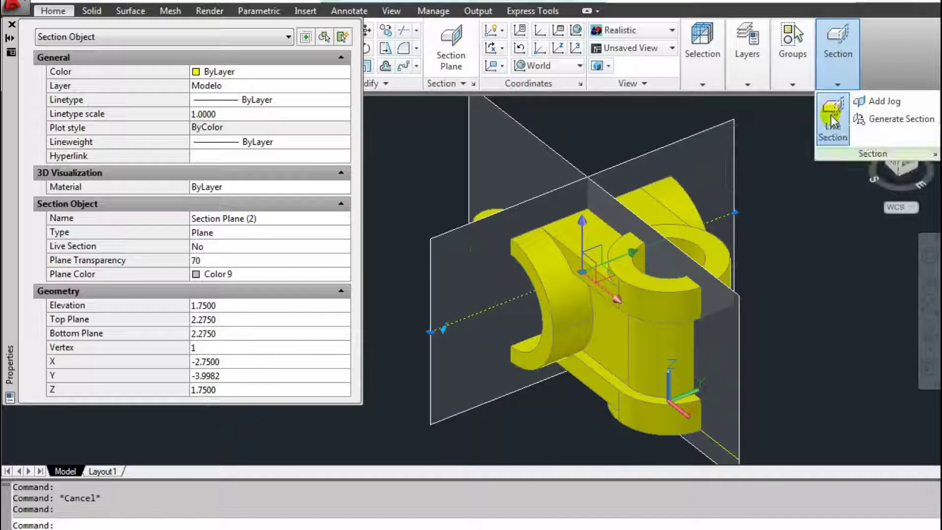
pyautogui.click(836, 64)
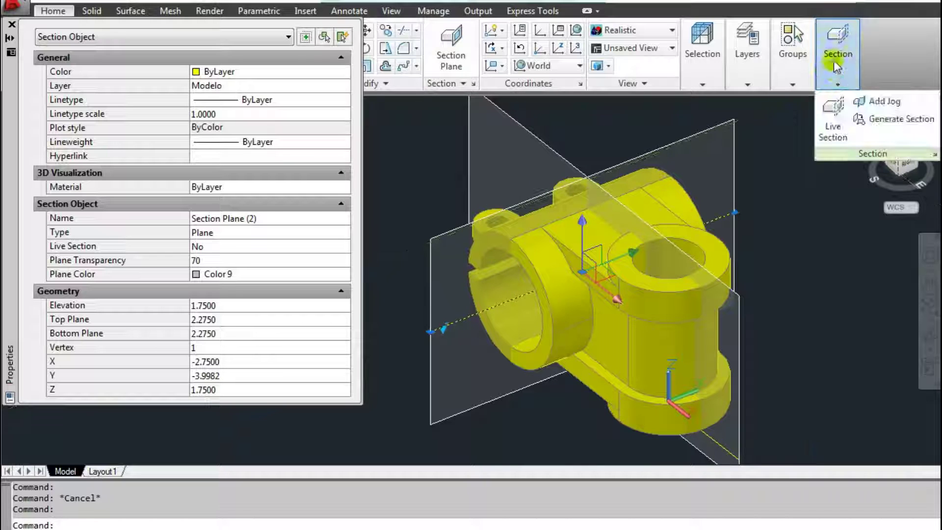
pyautogui.click(833, 112)
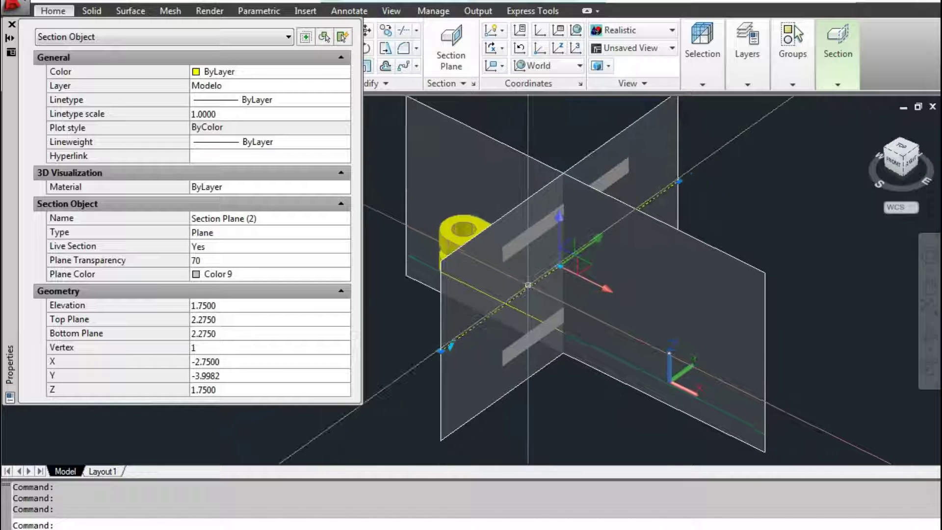
pyautogui.press('Escape')
pyautogui.click(505, 221)
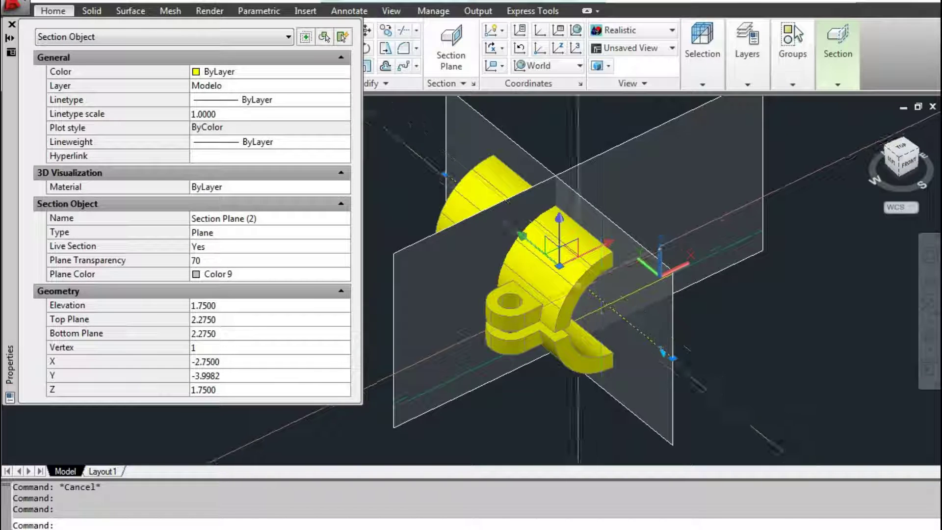
pyautogui.rightClick(621, 285)
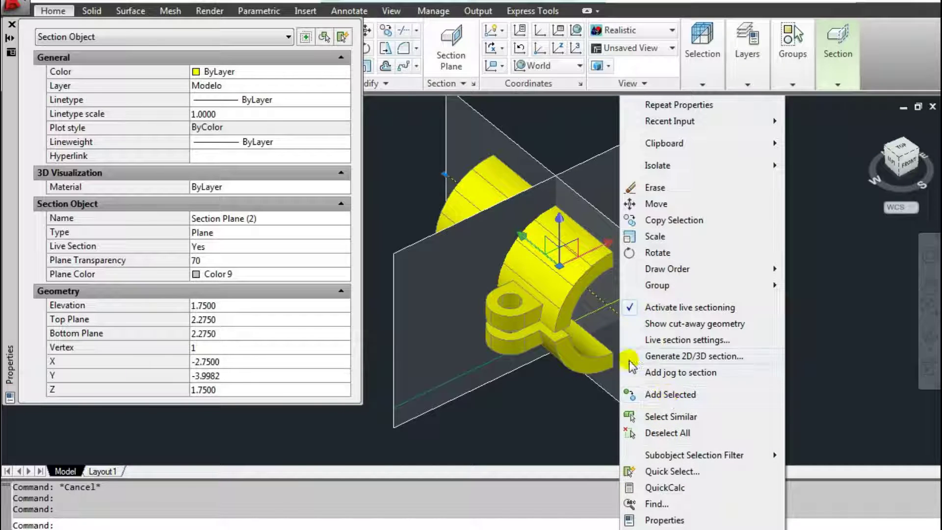
pyautogui.press('Escape')
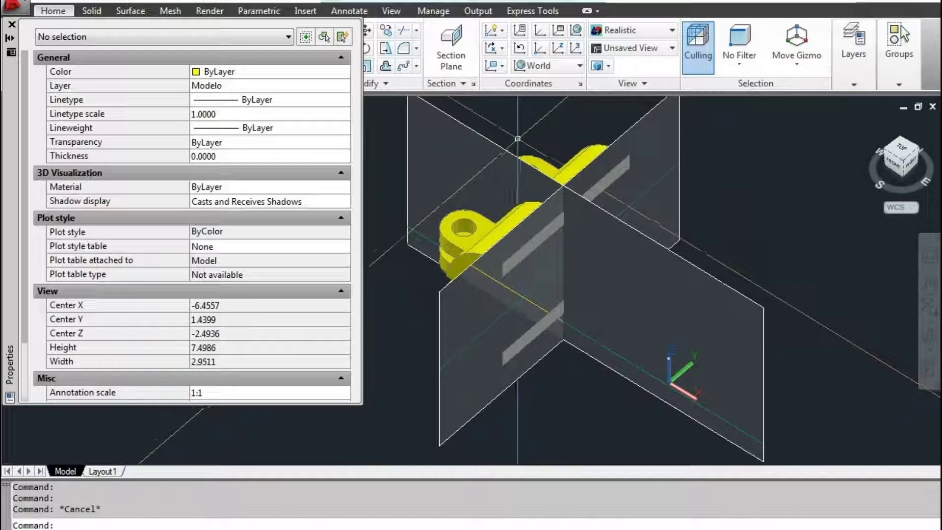
# Step: Erase the selected section plane with E, leaving only Section Plane (2) through the bracket
pyautogui.write('e')
pyautogui.press('Return')
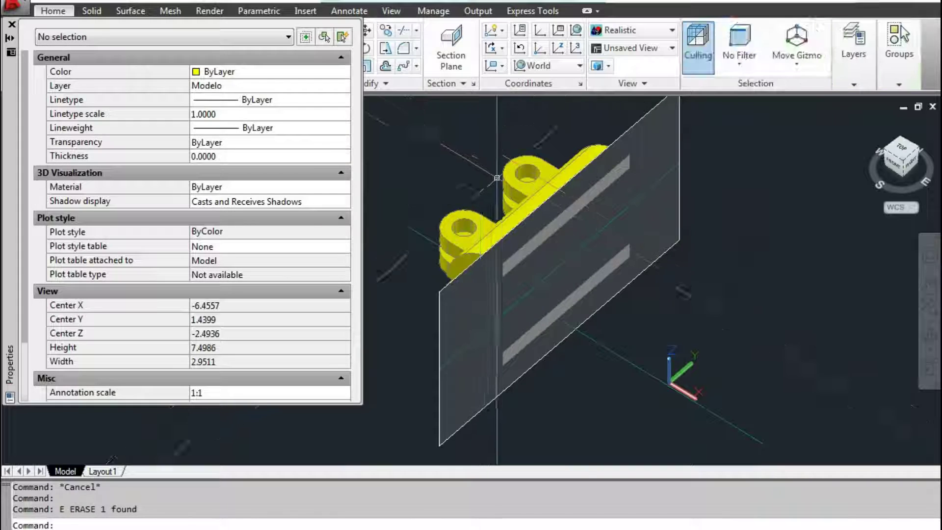
pyautogui.moveTo(480, 141)
pyautogui.keyDown('shift'); pyautogui.mouseDown(button='middle')
pyautogui.moveTo(544, 212)
pyautogui.moveTo(554, 197)
pyautogui.mouseUp(button='middle'); pyautogui.keyUp('shift')
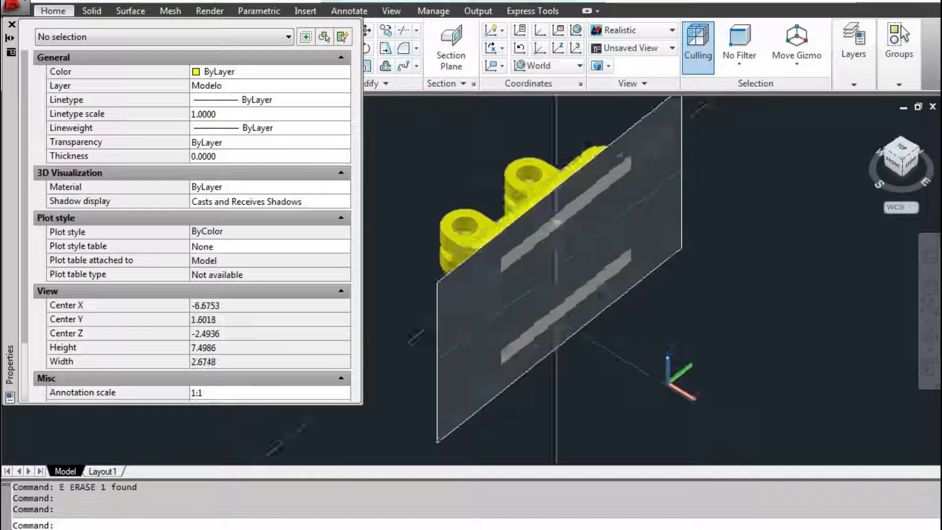
pyautogui.scroll(-4, 557, 179)
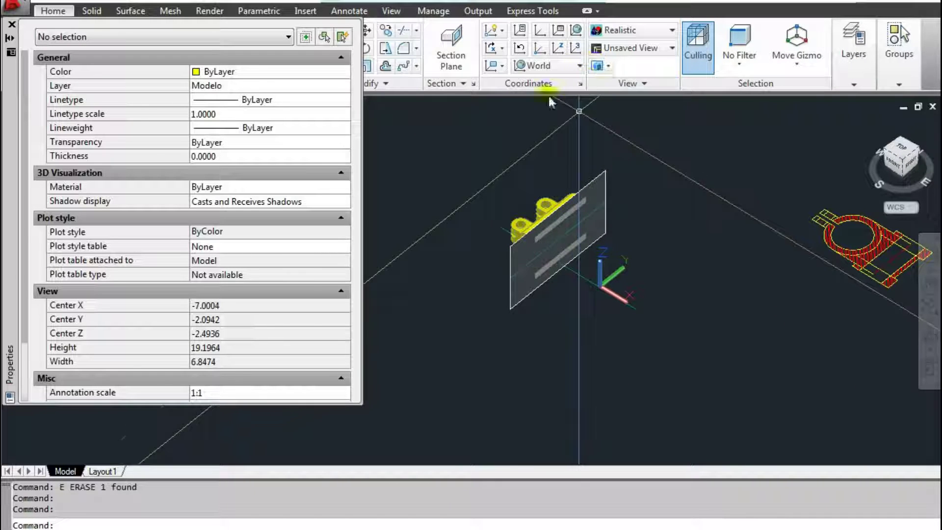
pyautogui.click(558, 208)
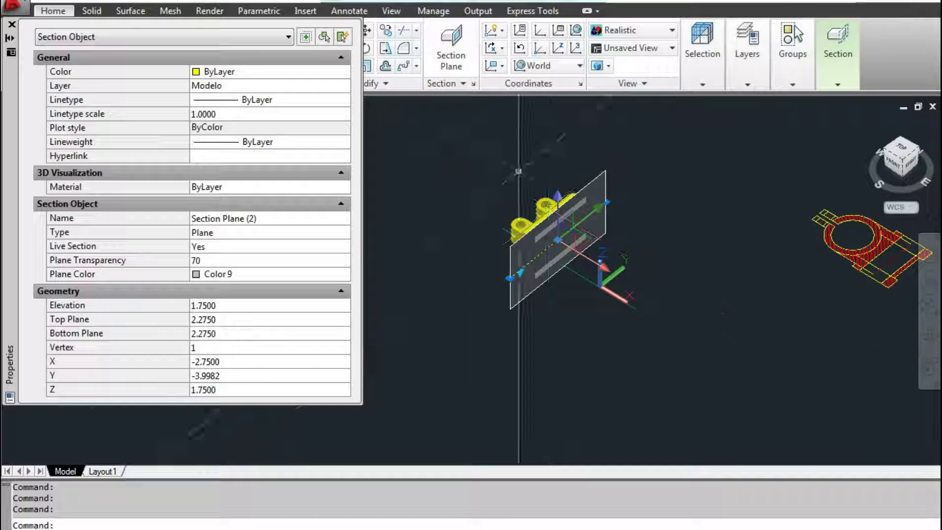
pyautogui.press('Escape')
pyautogui.click(461, 84)
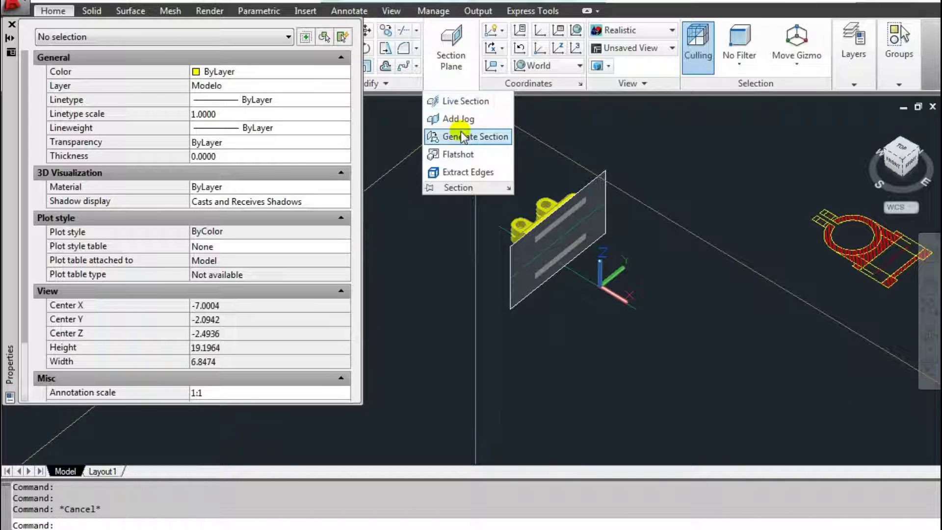
# Step: Generate a 2D section block from Section Plane (2) and place it beside the first section
pyautogui.click(462, 136)
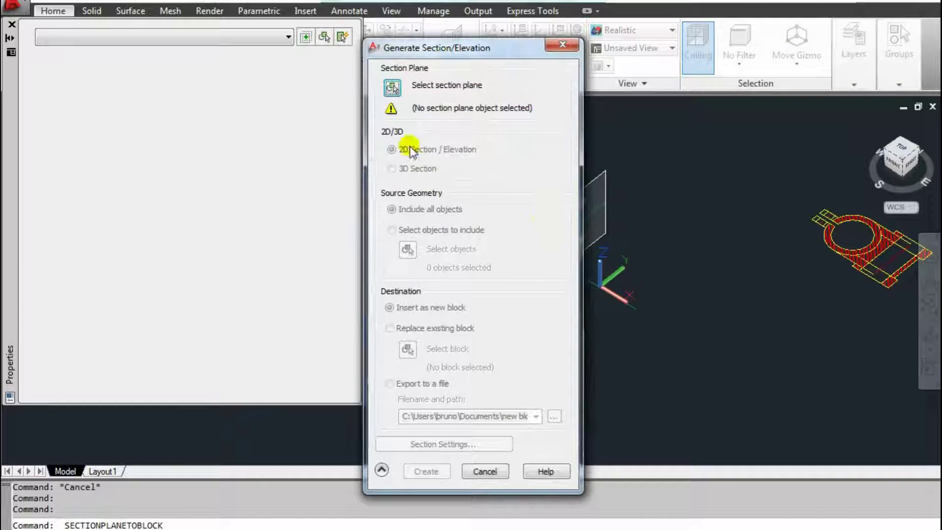
pyautogui.click(393, 89)
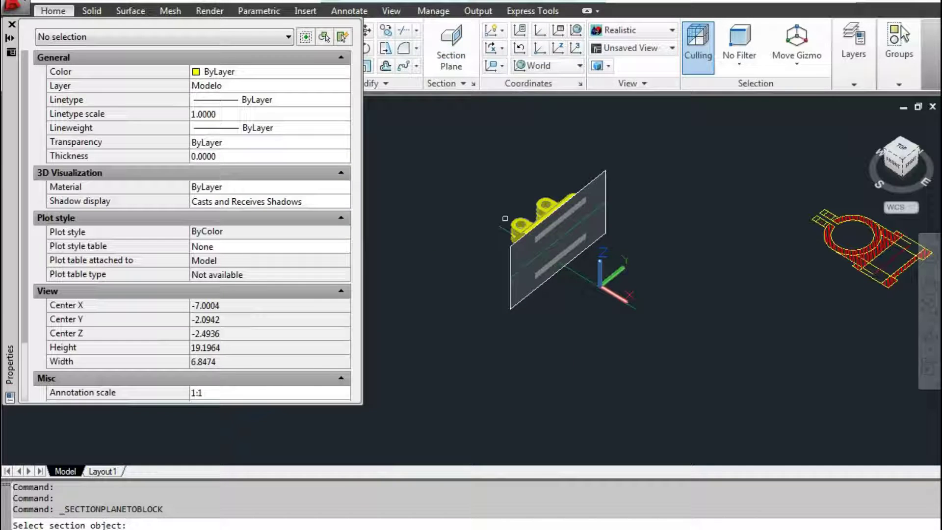
pyautogui.click(511, 259)
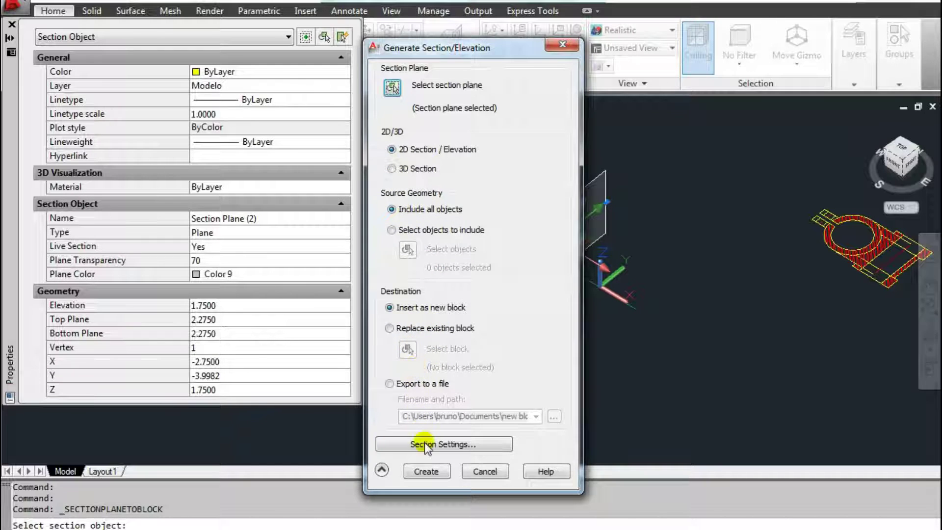
pyautogui.click(425, 472)
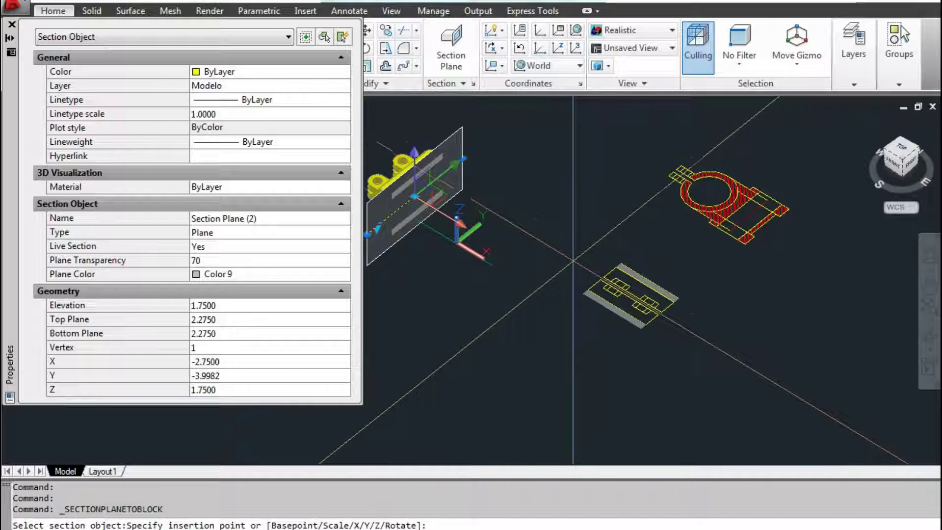
pyautogui.moveTo(583, 216); pyautogui.dragTo(400, 204, button='middle')
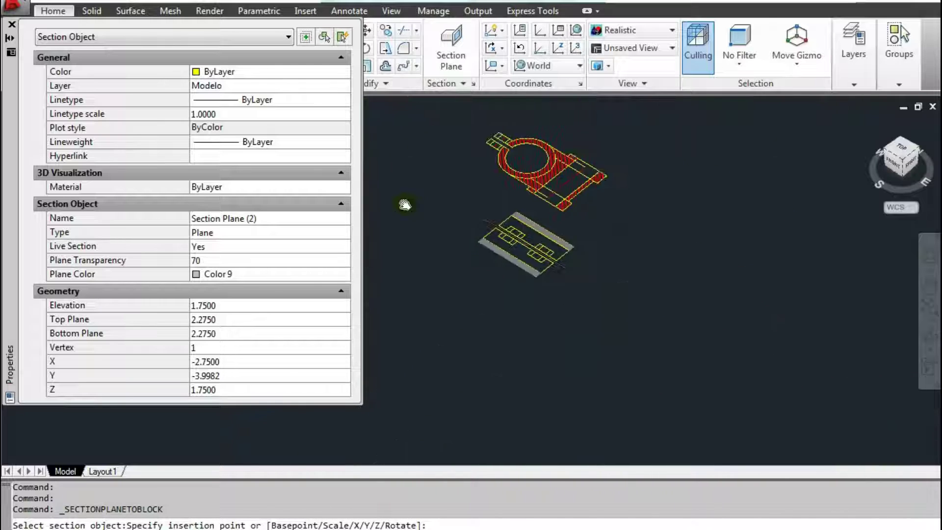
pyautogui.click(575, 192)
pyautogui.press('Return')
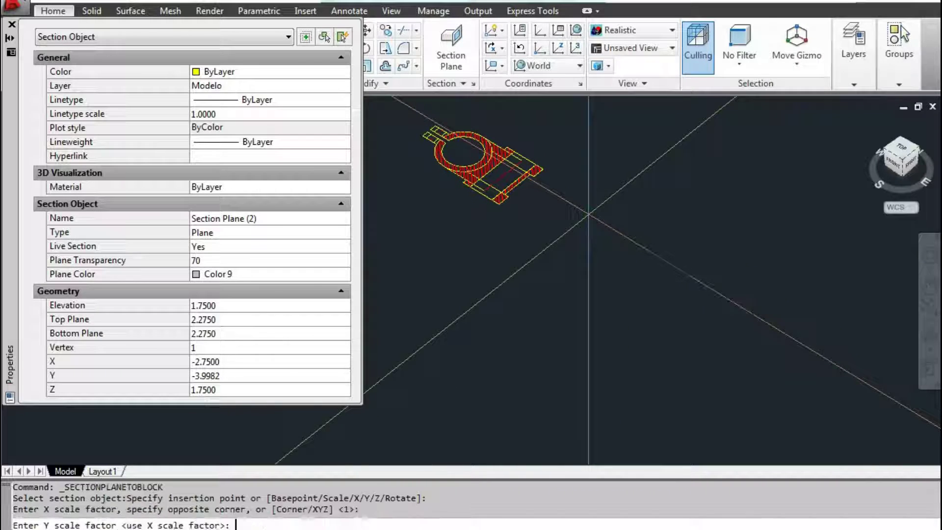
pyautogui.press('Return')
pyautogui.press('Return')
# Step: Zoom in on the newly placed section block, erase it, and pan back to the bracket
pyautogui.press('Escape')
pyautogui.press('Escape')
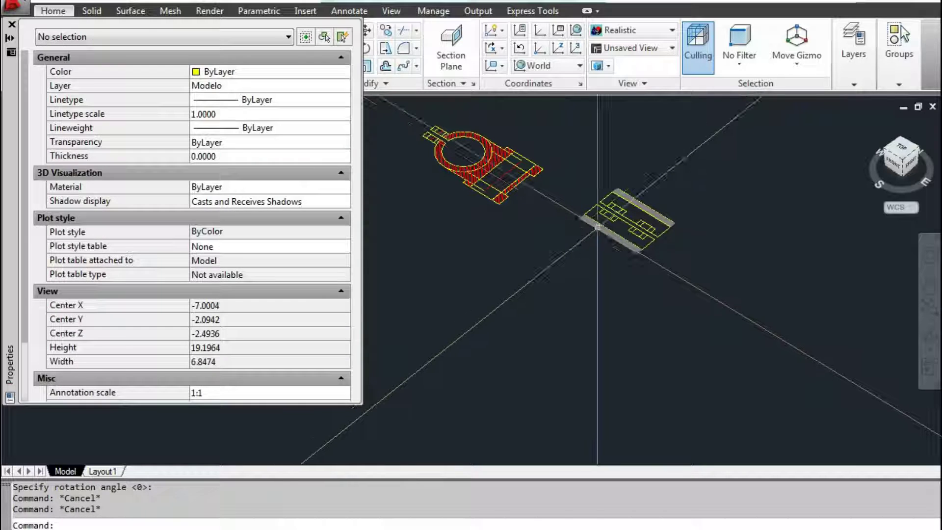
pyautogui.click(600, 222)
pyautogui.press('Escape')
pyautogui.scroll(3, 600, 222)
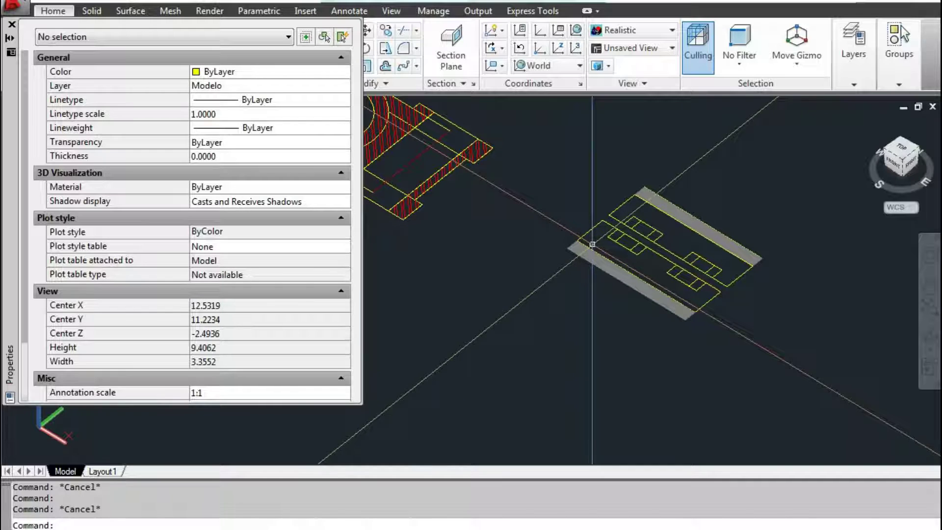
pyautogui.scroll(1, 539, 254)
pyautogui.click(633, 285)
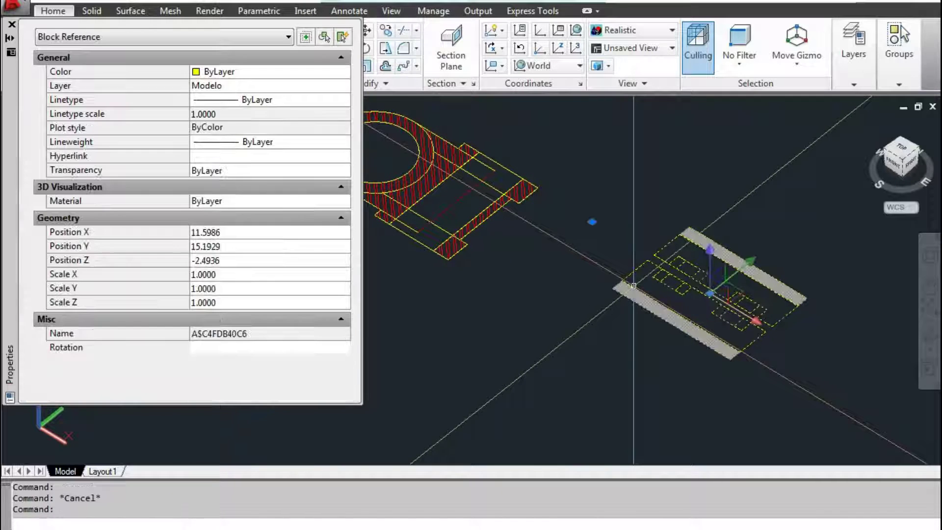
pyautogui.scroll(2, 633, 285)
pyautogui.scroll(2, 623, 284)
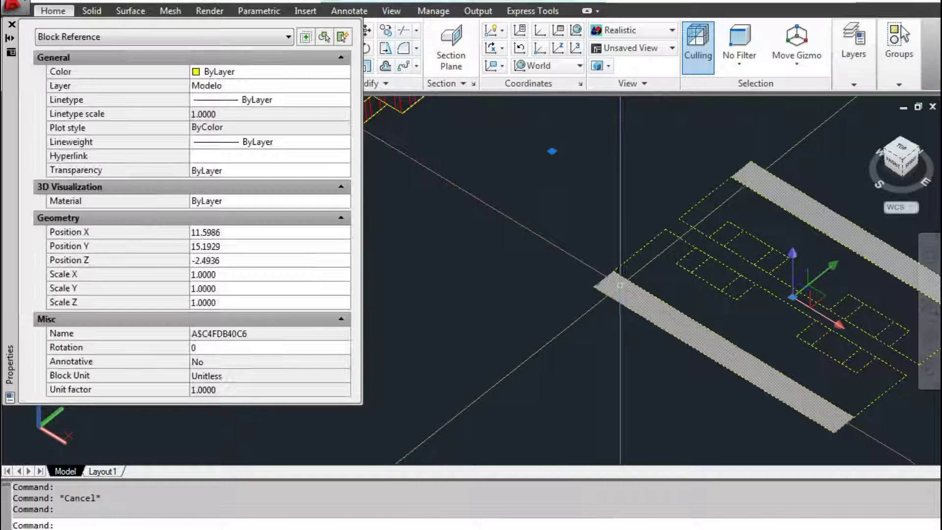
pyautogui.scroll(-2, 572, 248)
pyautogui.scroll(-2, 567, 248)
pyautogui.press('Delete')
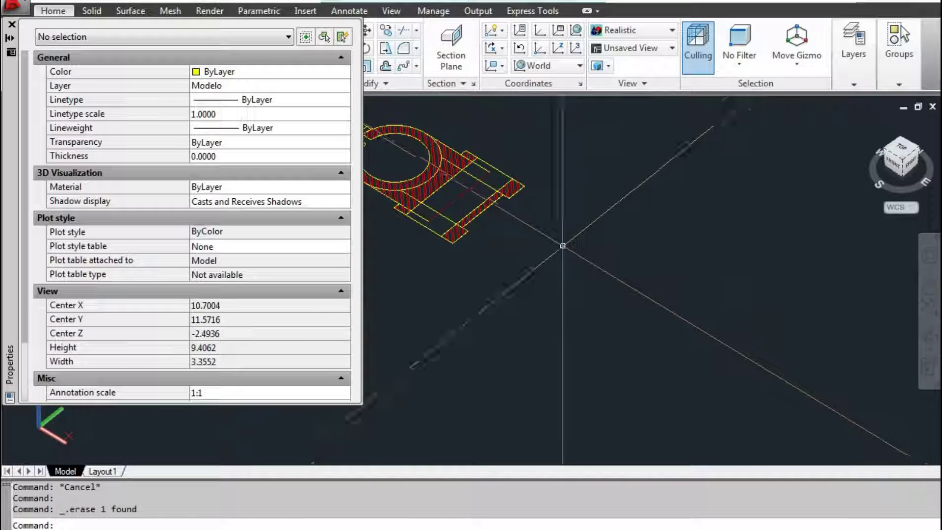
pyautogui.moveTo(564, 246); pyautogui.dragTo(770, 274, button='middle')
pyautogui.scroll(-2, 771, 274)
# Step: Open the Section Settings for generating a 2D section from the section plane
pyautogui.click(458, 249)
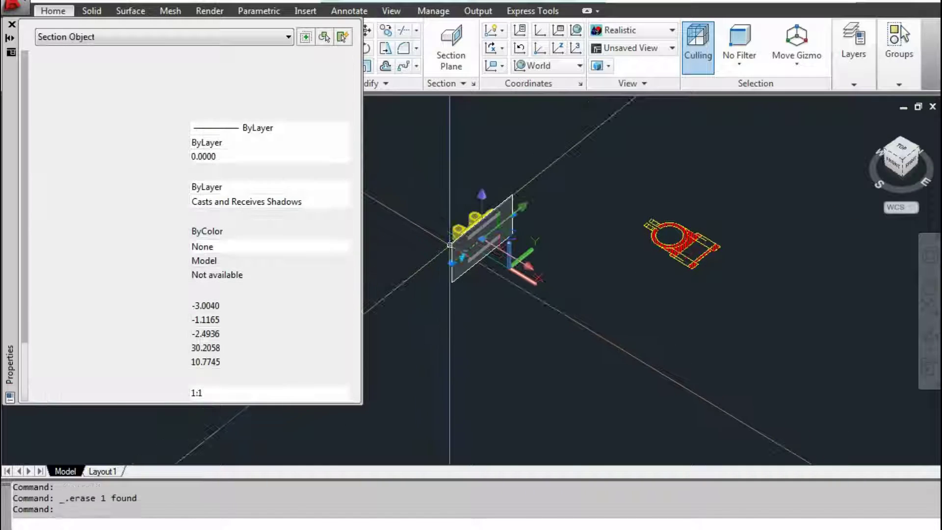
pyautogui.rightClick(479, 249)
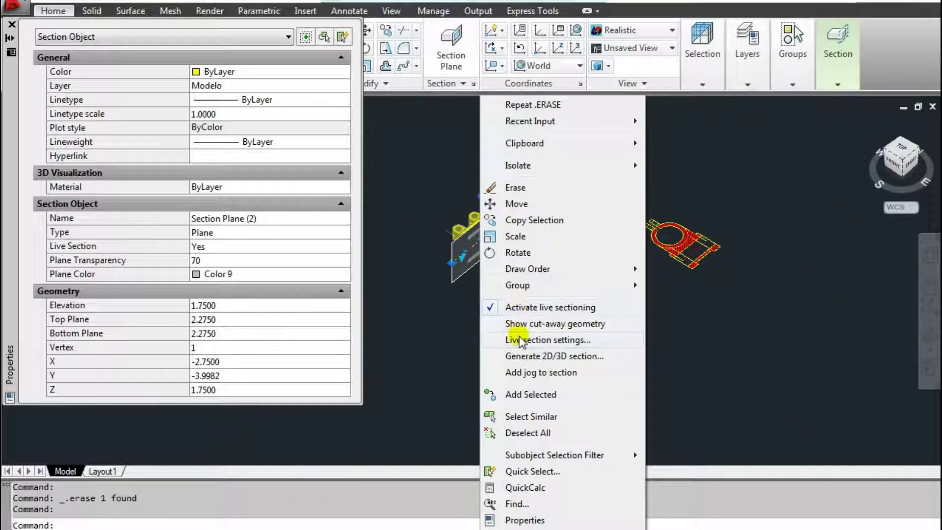
pyautogui.click(520, 356)
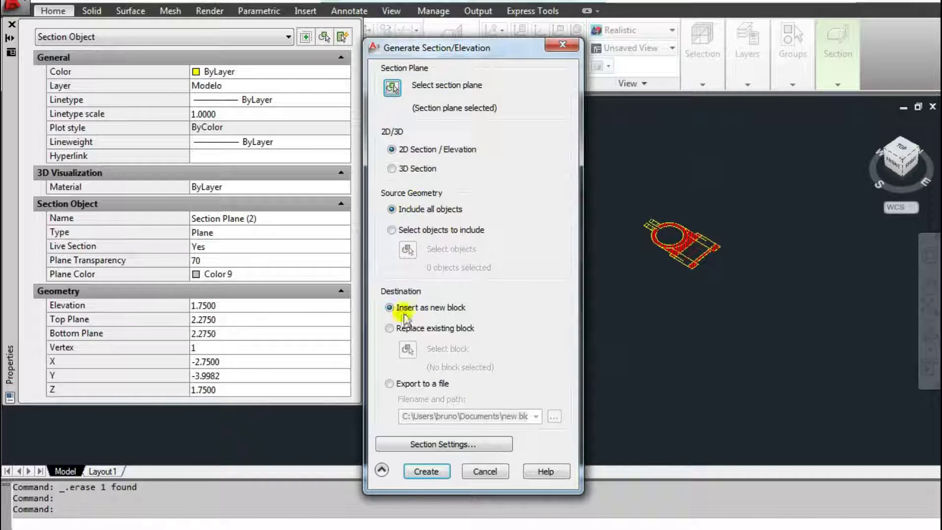
pyautogui.click(392, 443)
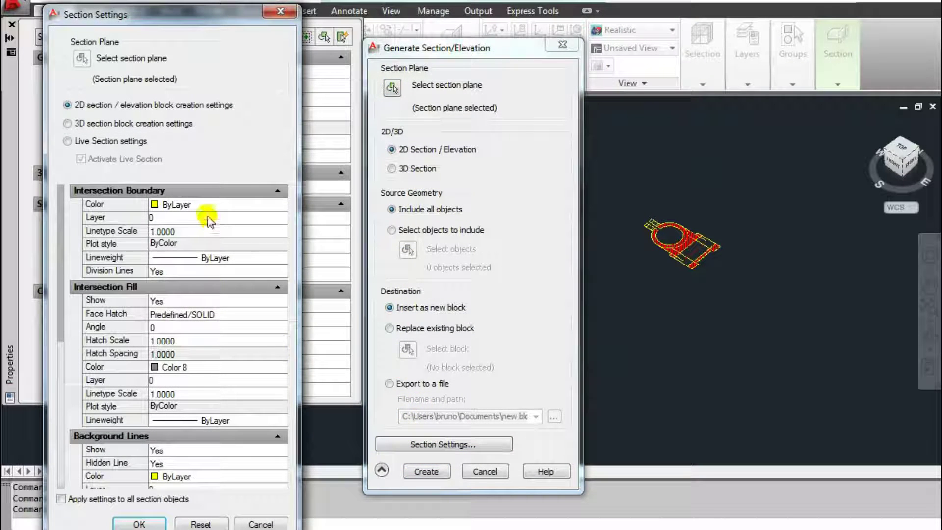
# Step: Keep the boundary colour unchanged and set the Face Hatch pattern to ANSI31
pyautogui.click(216, 206)
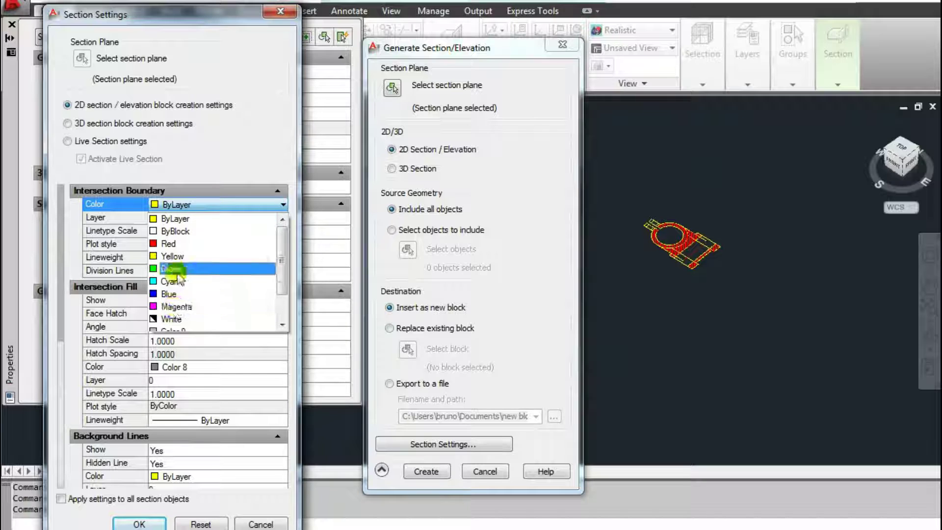
pyautogui.click(137, 267)
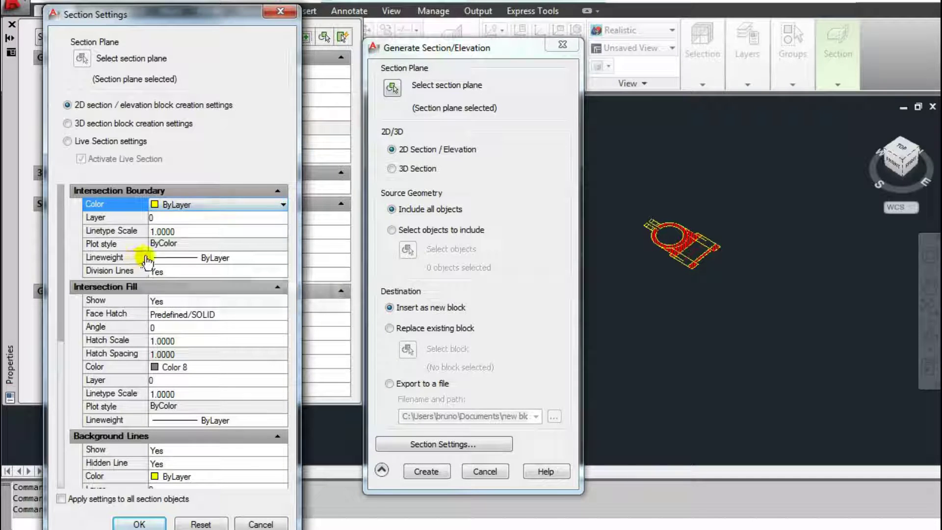
pyautogui.click(171, 304)
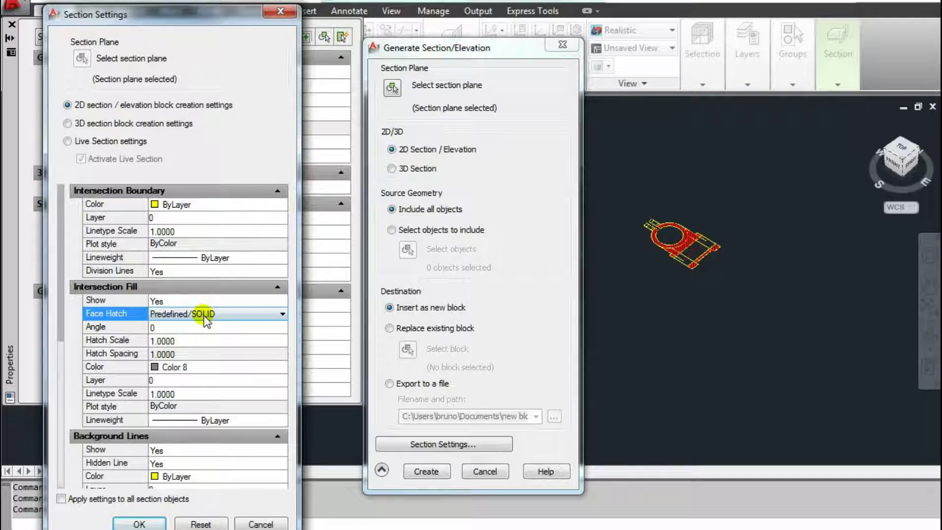
pyautogui.click(176, 313)
pyautogui.click(195, 348)
pyautogui.click(209, 267)
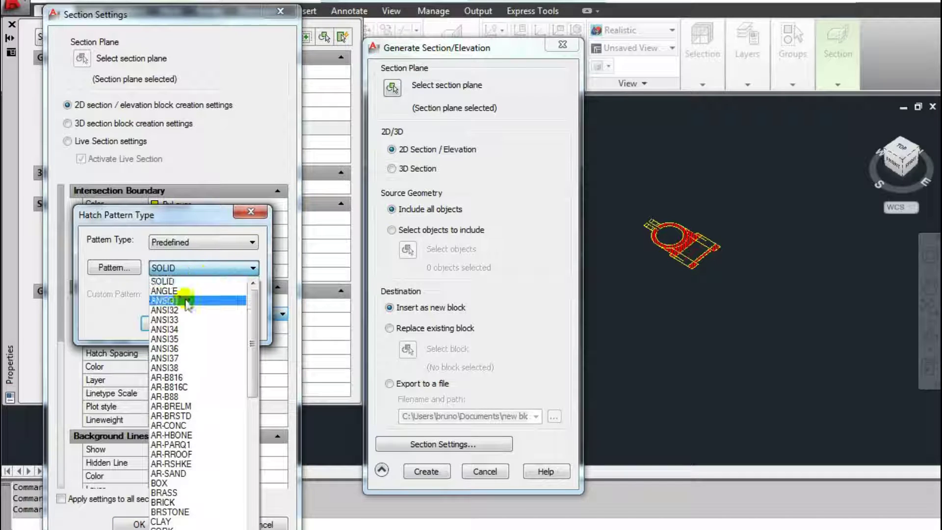
pyautogui.click(182, 301)
pyautogui.click(164, 321)
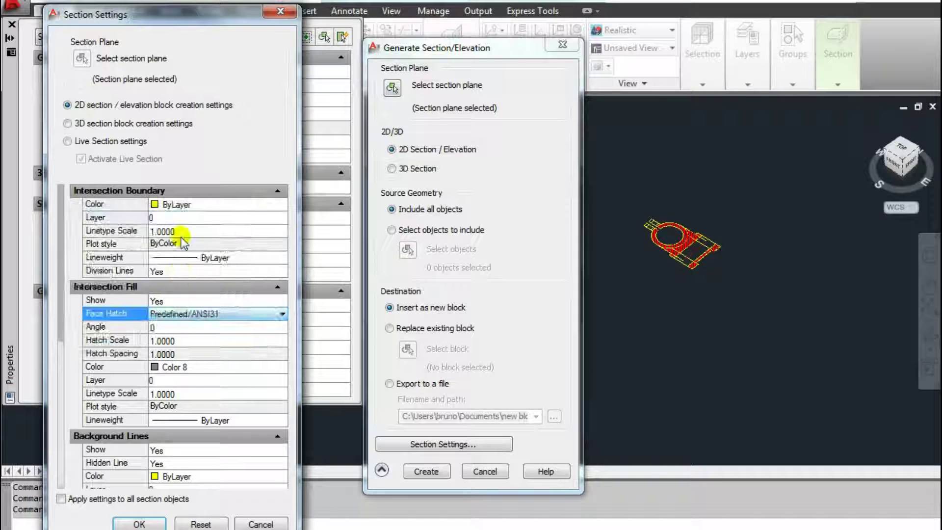
# Step: Make the intersection fill red with hatch scale 0.5 and confirm the section settings
pyautogui.click(174, 367)
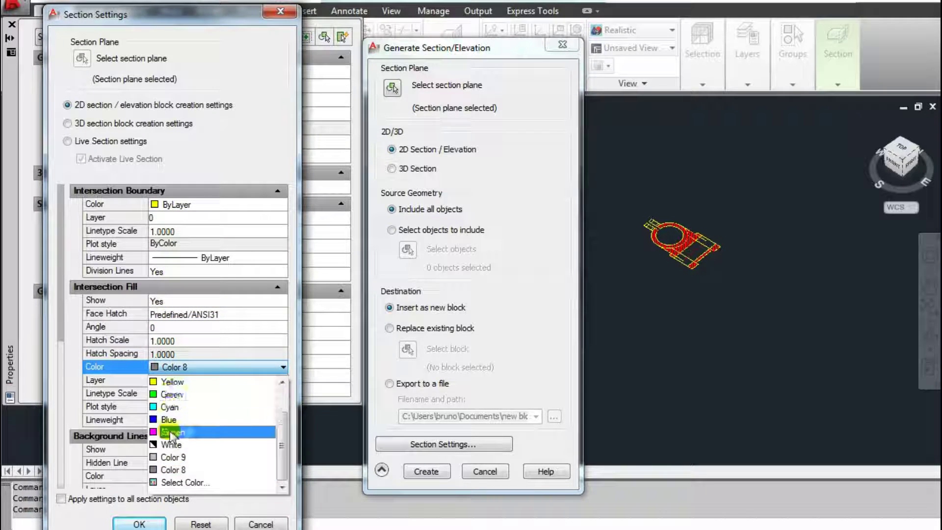
pyautogui.click(168, 406)
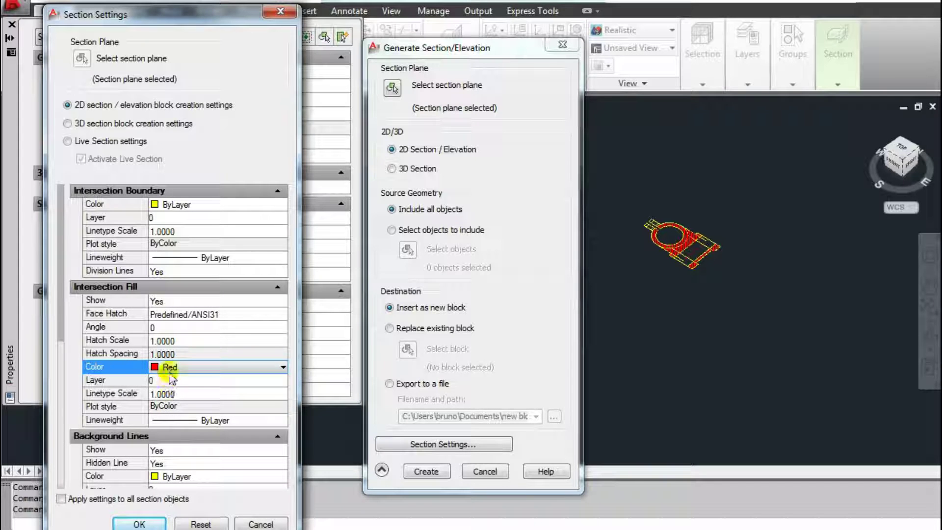
pyautogui.click(173, 341)
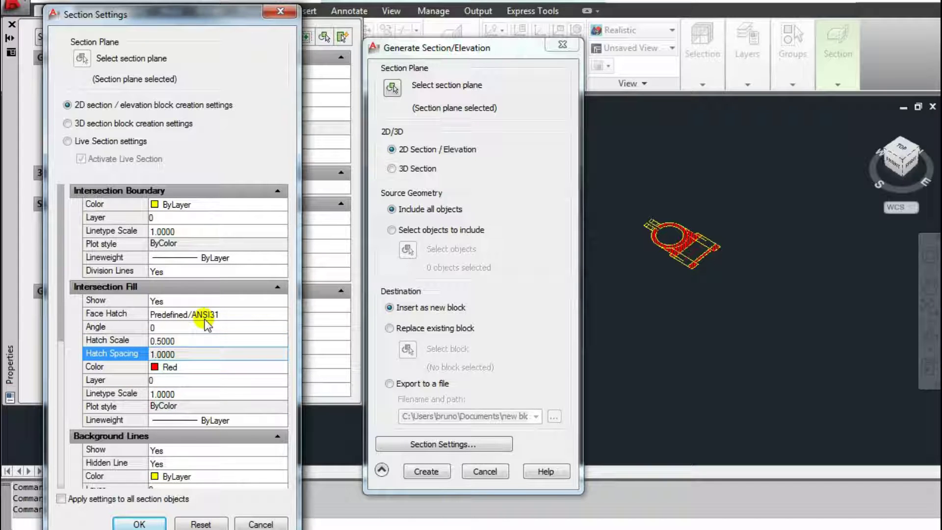
pyautogui.click(141, 523)
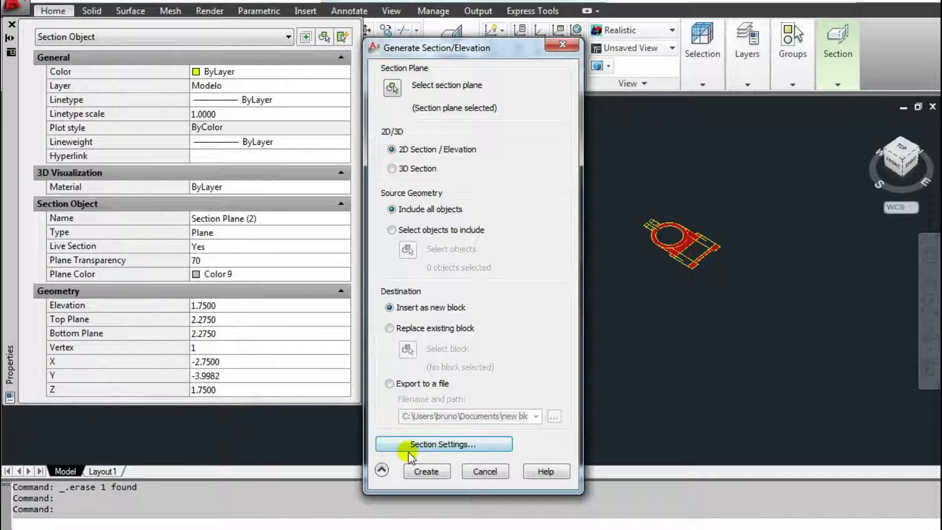
# Step: Place the new red-hatched section beside the earlier one
pyautogui.click(424, 471)
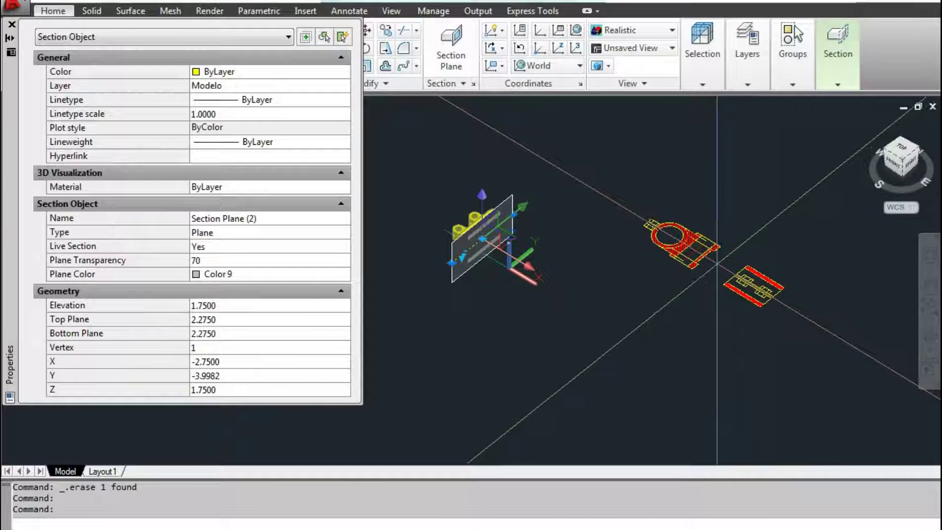
pyautogui.click(720, 262)
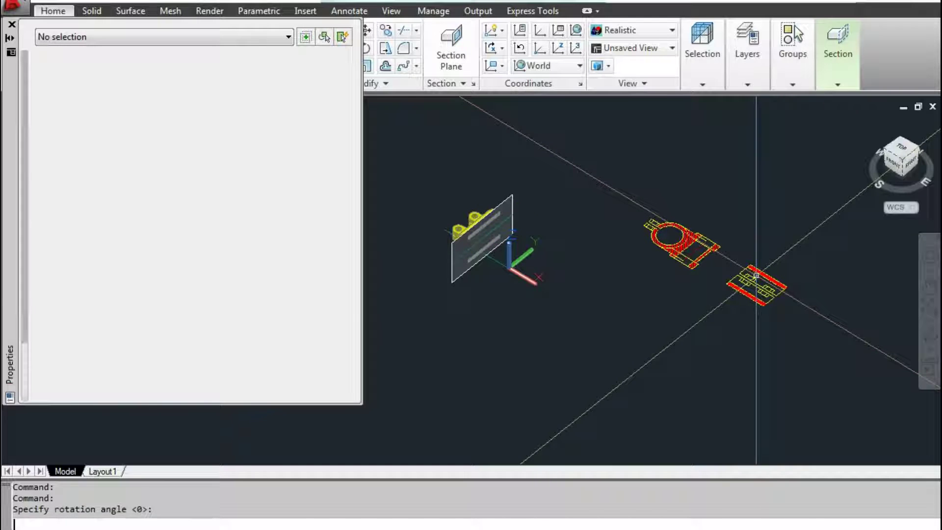
pyautogui.press('Escape')
pyautogui.press('Escape')
pyautogui.press('Escape')
# Step: Erase the section plane from the bracket with the E command
pyautogui.moveTo(520, 236)
pyautogui.keyDown('shift'); pyautogui.mouseDown(button='middle')
pyautogui.moveTo(558, 261)
pyautogui.moveTo(485, 294)
pyautogui.mouseUp(button='middle'); pyautogui.keyUp('shift')
pyautogui.click(481, 298)
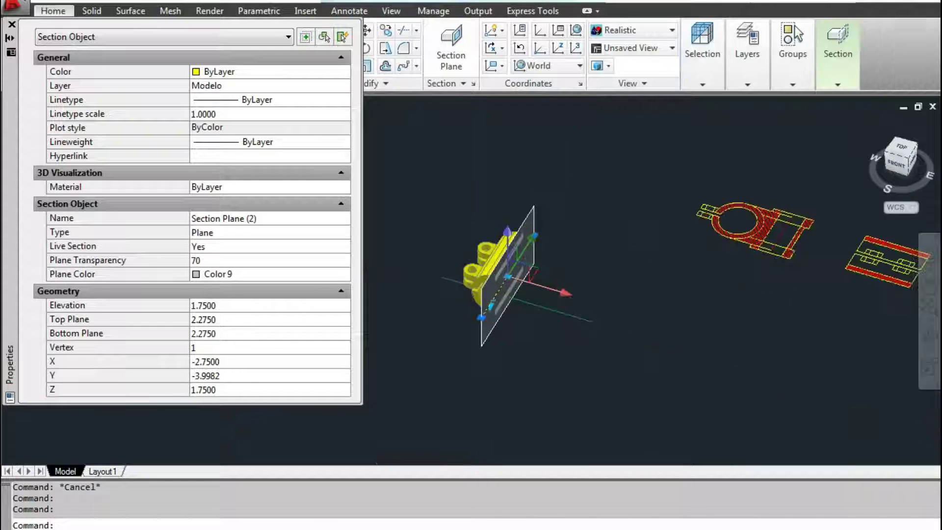
pyautogui.scroll(3, 546, 275)
pyautogui.write('e')
pyautogui.press('Return')
pyautogui.scroll(-3, 548, 273)
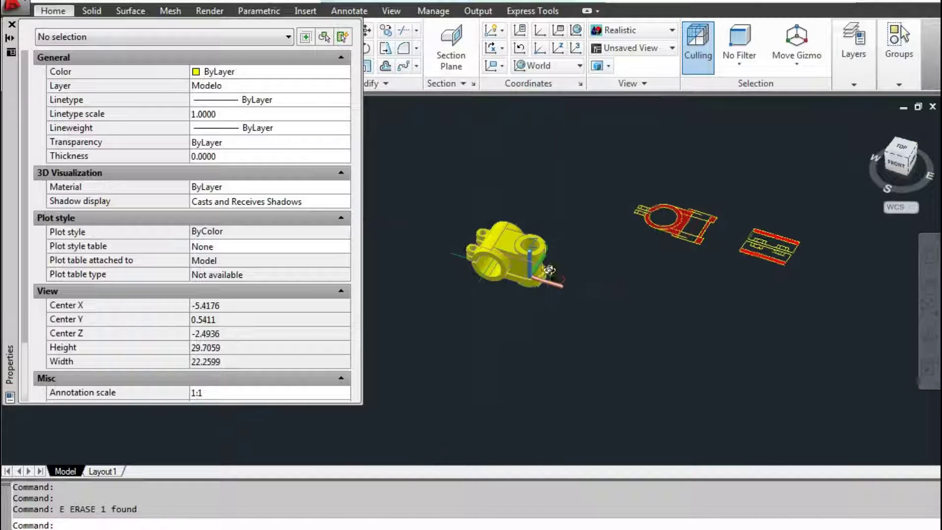
pyautogui.keyDown('shift'); pyautogui.moveTo(547, 273); pyautogui.dragTo(544, 284, button='middle'); pyautogui.keyUp('shift')
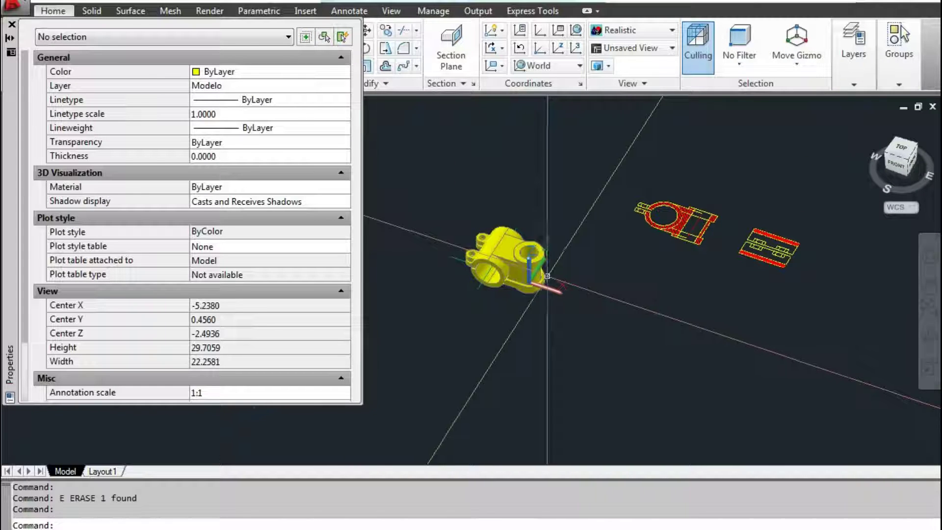
# Step: Close the Properties panel and orbit the bracket to a new viewing angle
pyautogui.click(13, 25)
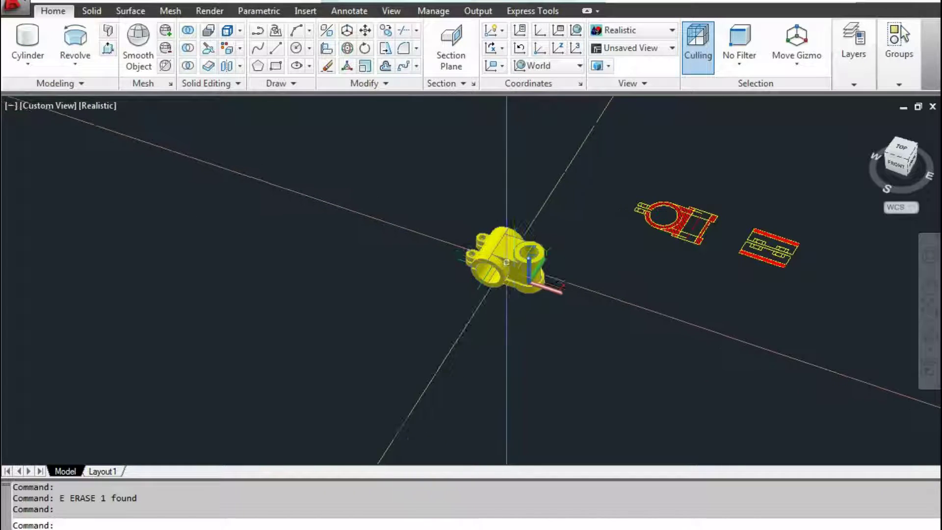
pyautogui.keyDown('shift'); pyautogui.moveTo(463, 219); pyautogui.dragTo(496, 223, button='middle'); pyautogui.keyUp('shift')
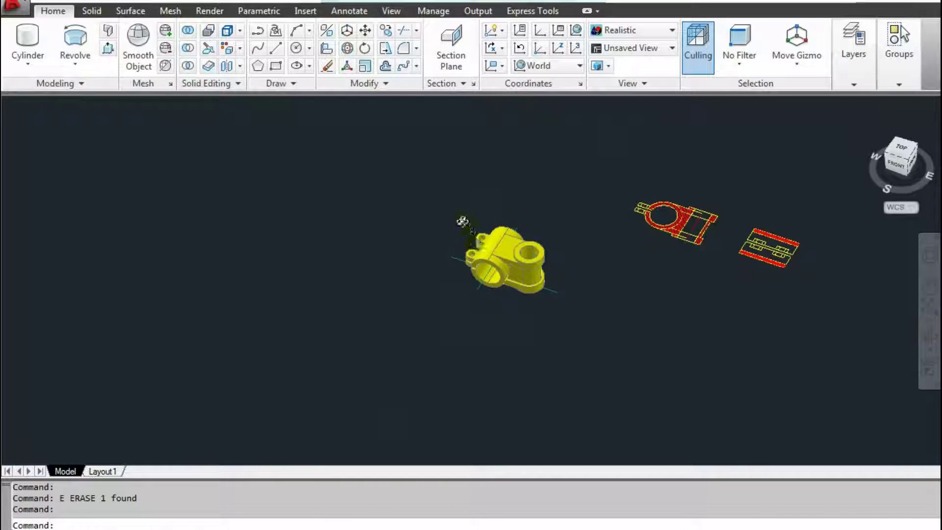
pyautogui.scroll(3, 497, 223)
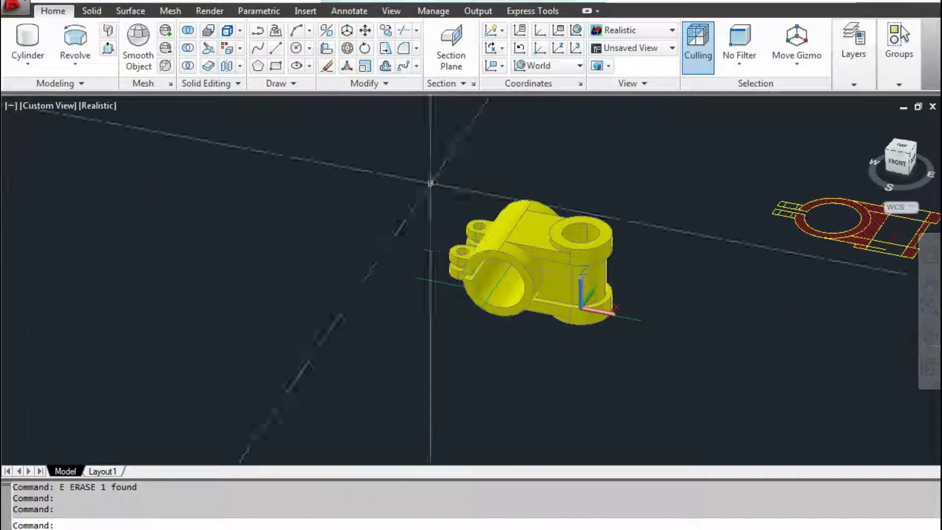
pyautogui.click(448, 85)
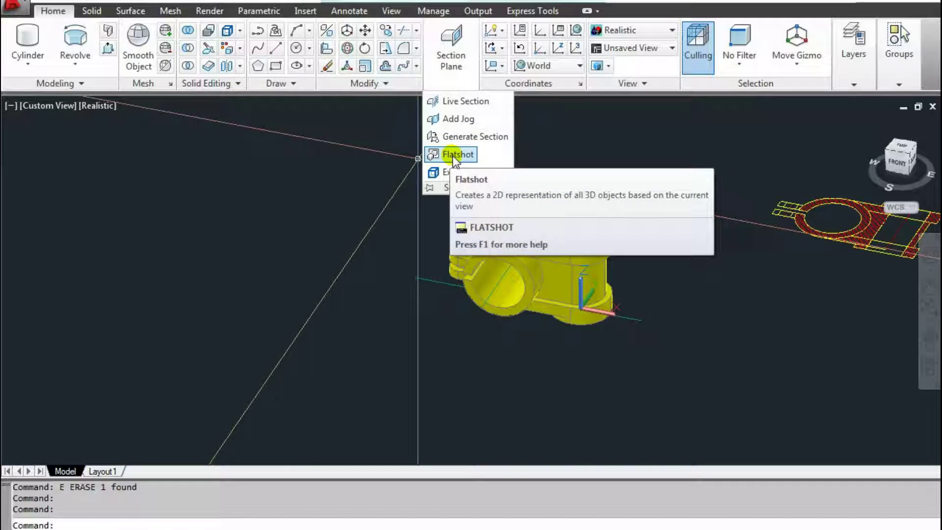
# Step: Start Flatshot and try the Replace existing block option, then cancel the block pick
pyautogui.click(456, 157)
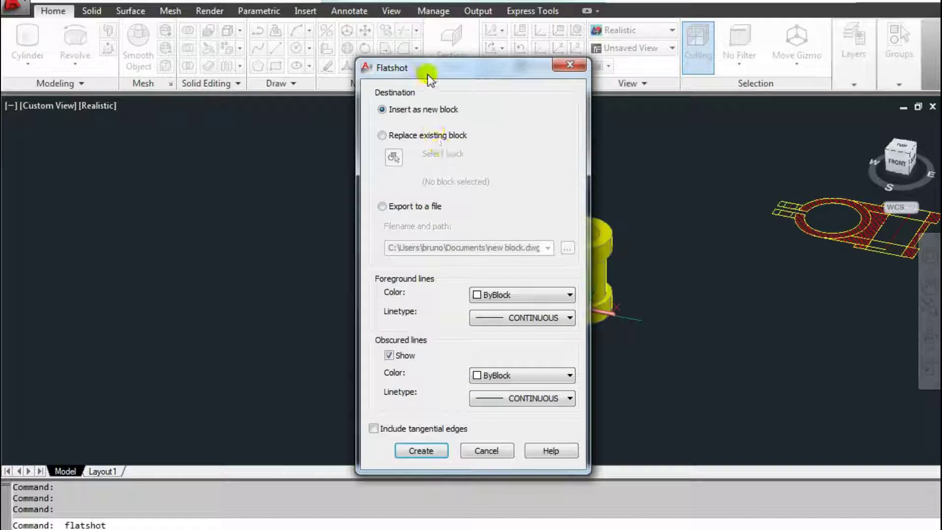
pyautogui.moveTo(427, 75); pyautogui.dragTo(282, 56)
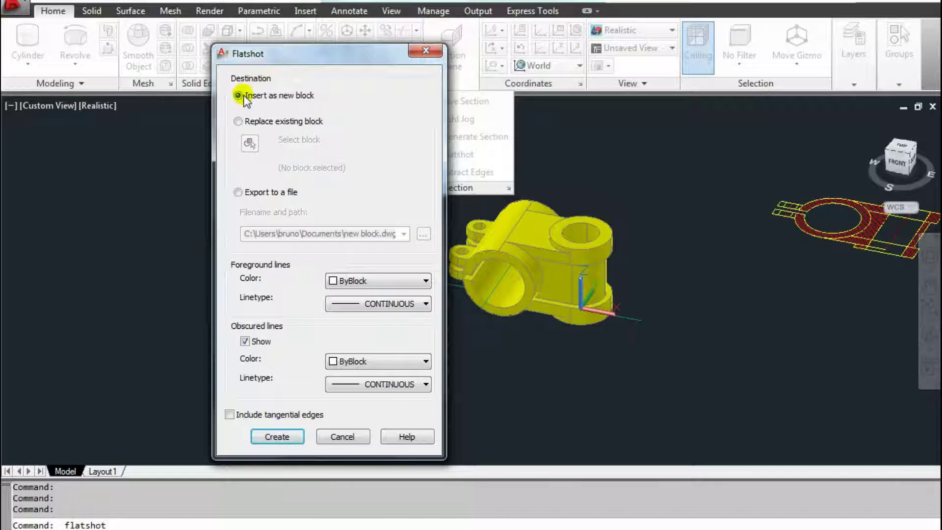
pyautogui.click(239, 121)
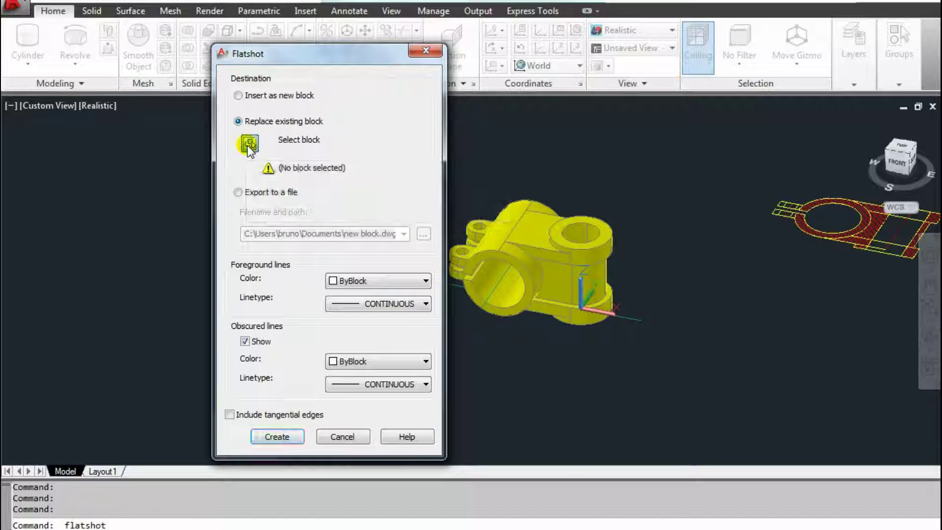
pyautogui.click(249, 145)
pyautogui.click(508, 244)
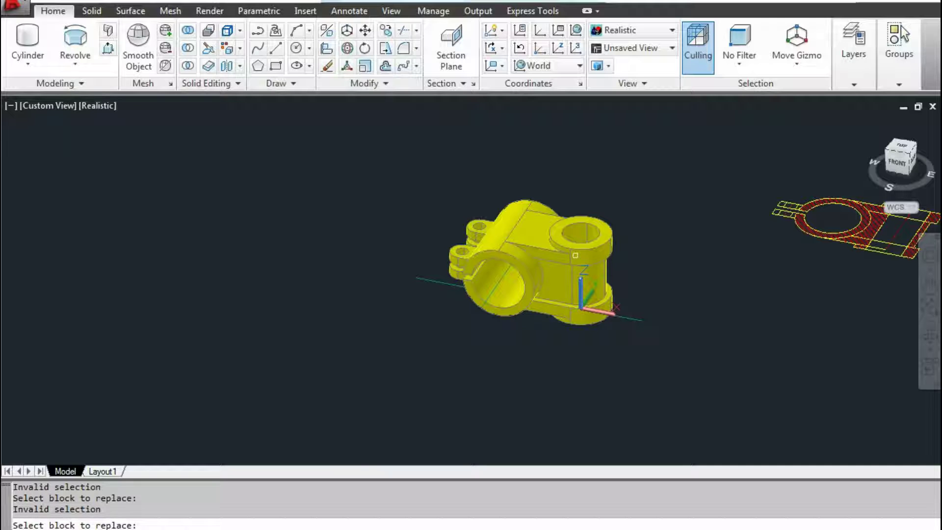
pyautogui.press('Escape')
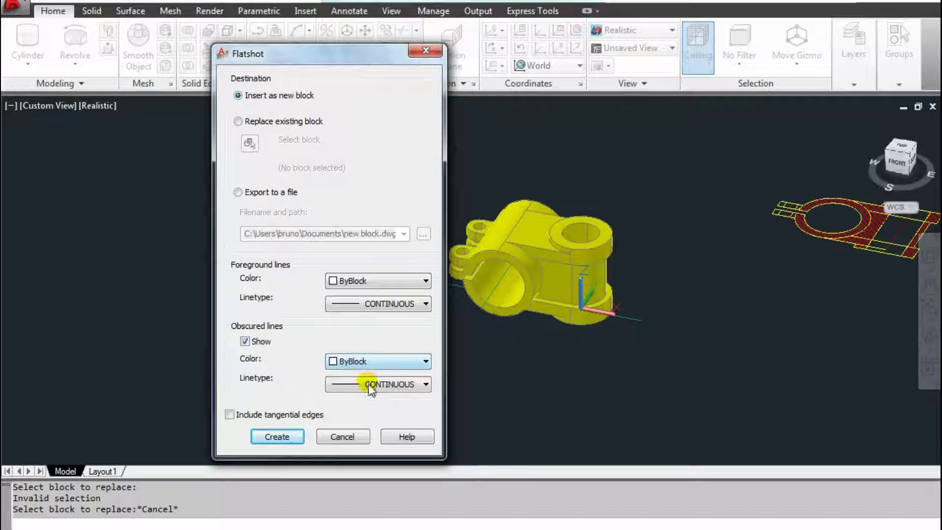
# Step: Set Flatshot foreground lines to yellow DASHED and obscured lines to red DASHED
pyautogui.click(357, 363)
pyautogui.click(349, 400)
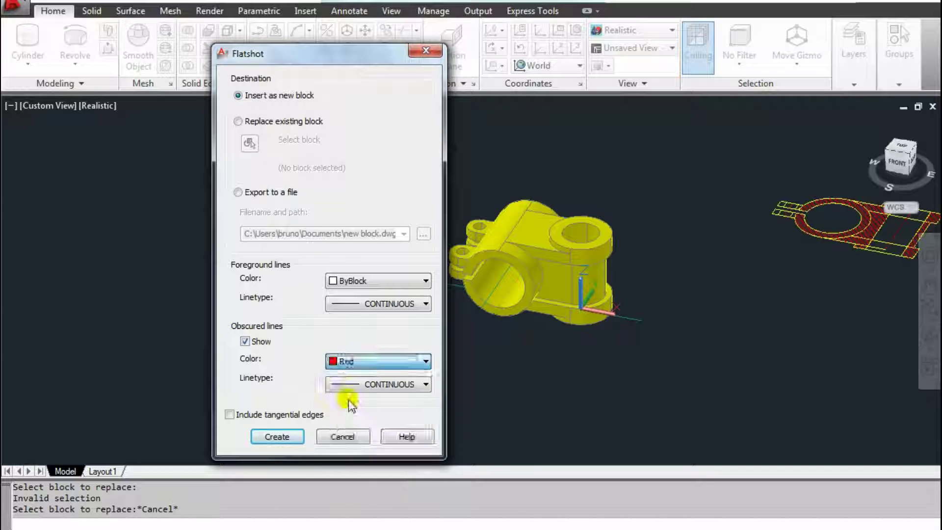
pyautogui.click(350, 280)
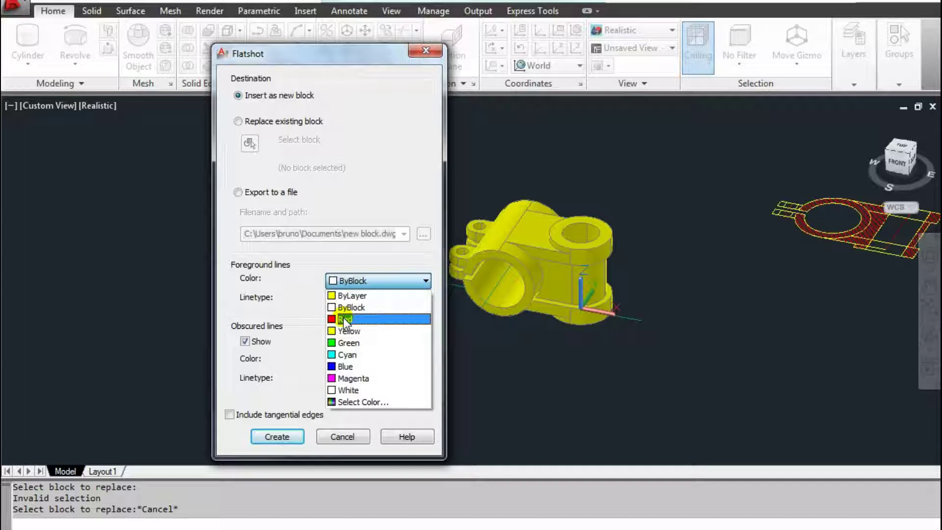
pyautogui.click(345, 331)
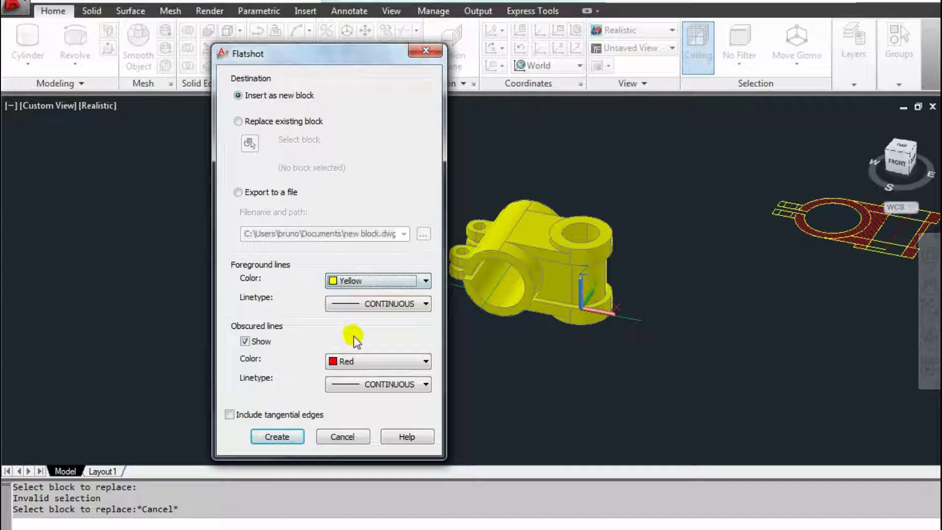
pyautogui.click(364, 384)
pyautogui.click(355, 305)
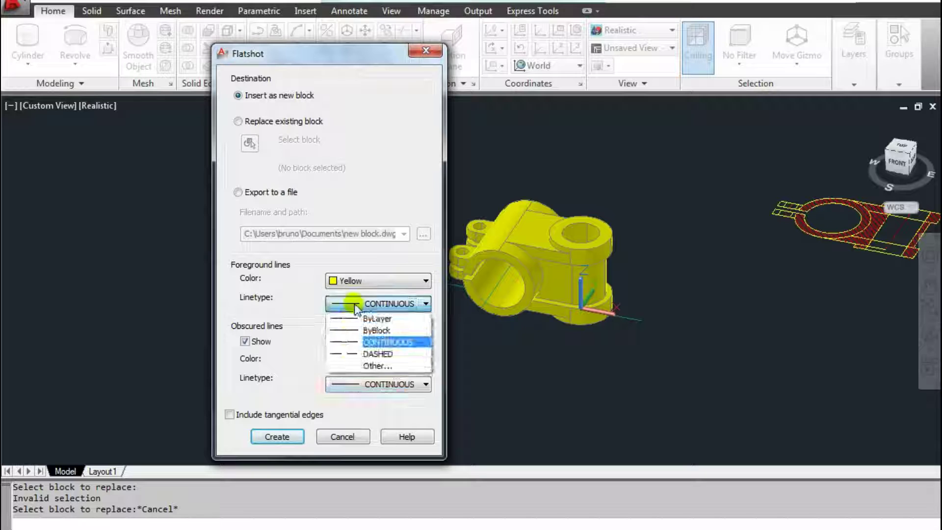
pyautogui.click(361, 353)
pyautogui.click(362, 384)
pyautogui.click(354, 434)
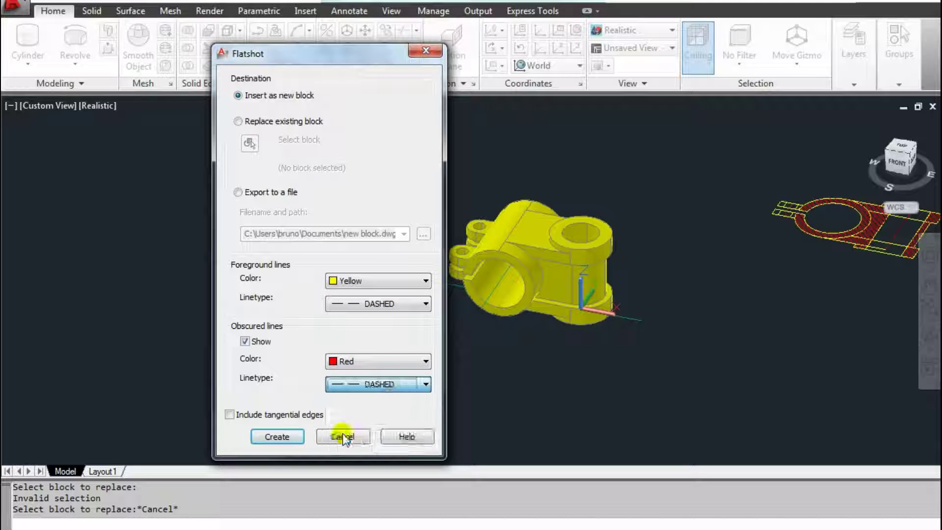
pyautogui.click(287, 436)
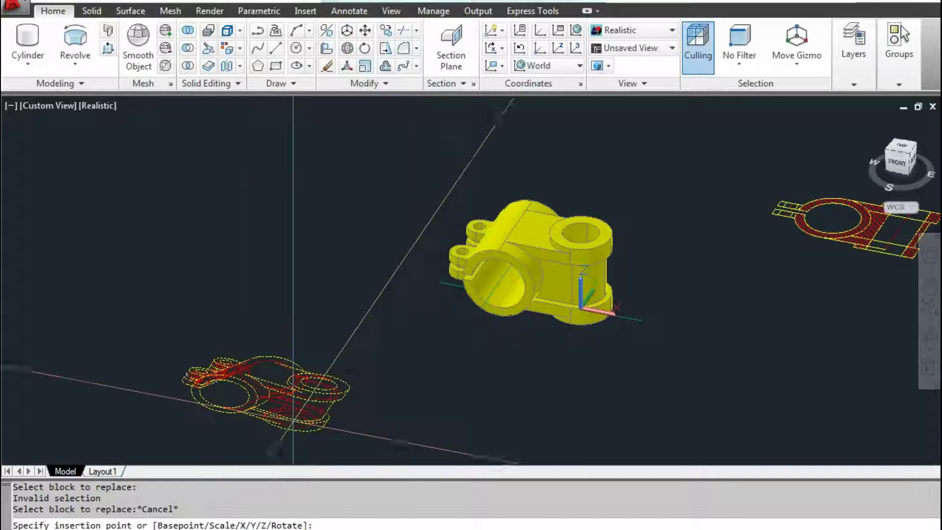
pyautogui.scroll(3, 524, 304)
pyautogui.scroll(-5, 479, 253)
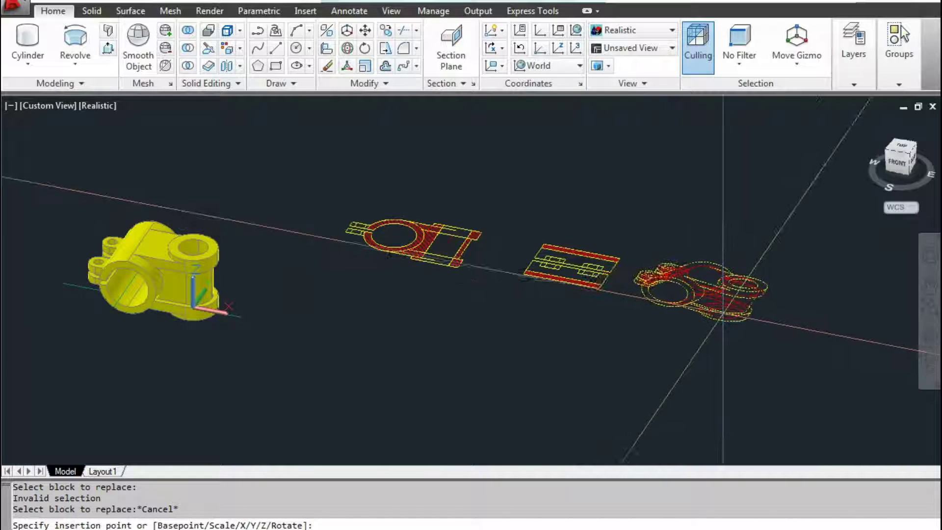
pyautogui.click(716, 341)
pyautogui.press('Return')
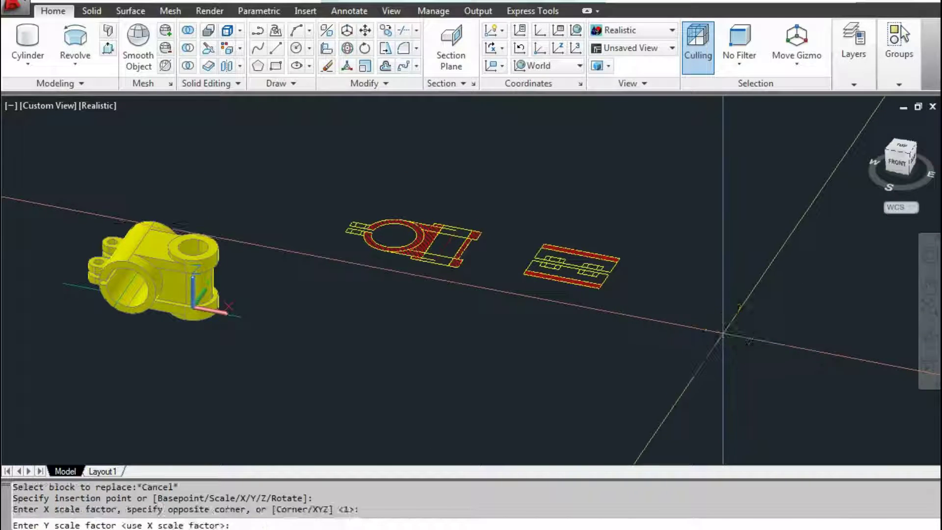
pyautogui.press('Return')
pyautogui.press('Return')
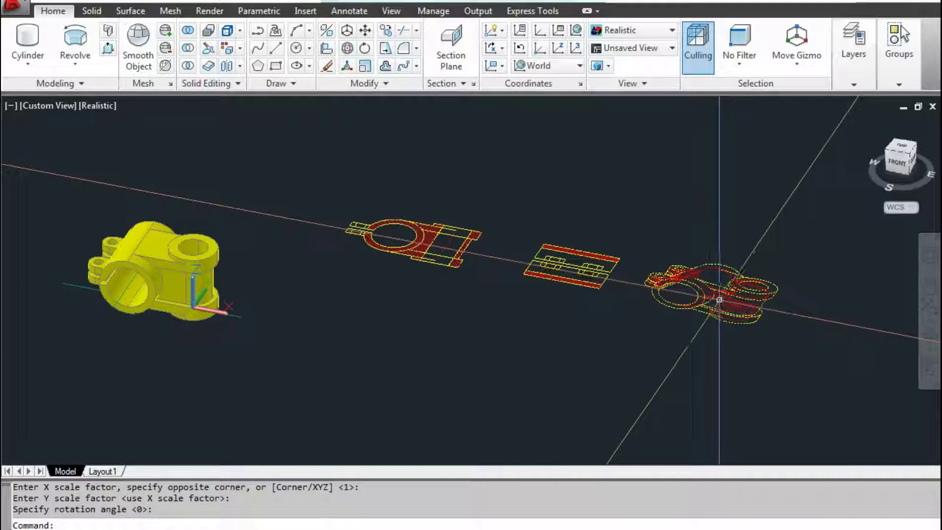
pyautogui.press('Escape')
pyautogui.press('Escape')
pyautogui.press('Escape')
pyautogui.moveTo(269, 275); pyautogui.dragTo(367, 275, button='middle')
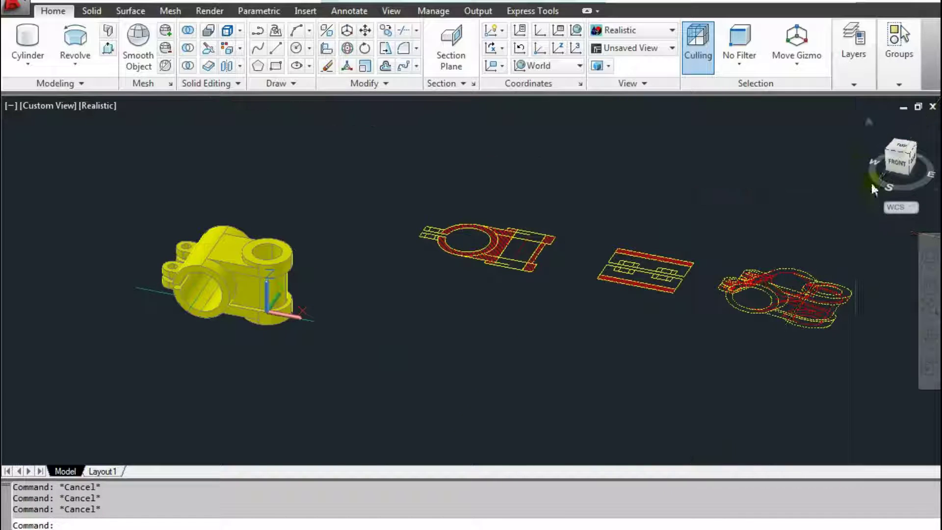
pyautogui.click(853, 84)
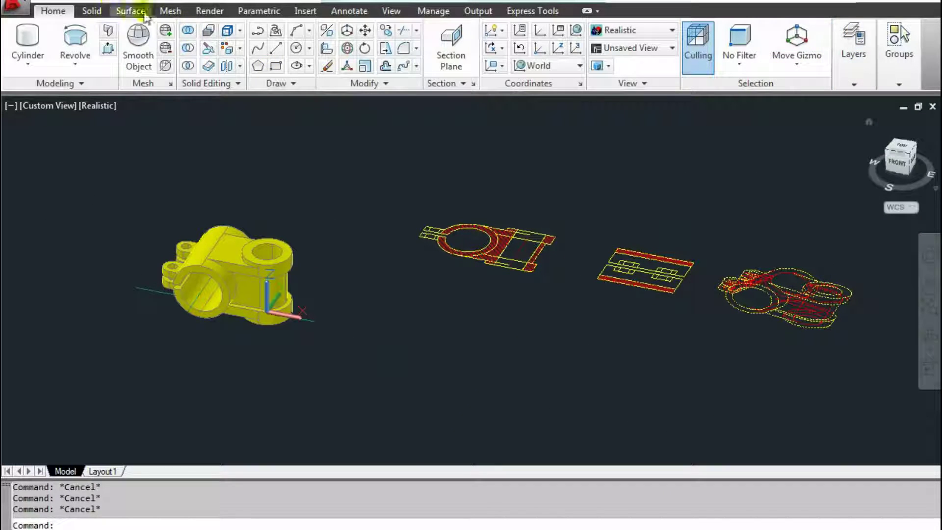
# Step: Switch to the Top view and zoom in and out to check the parts
pyautogui.click(385, 12)
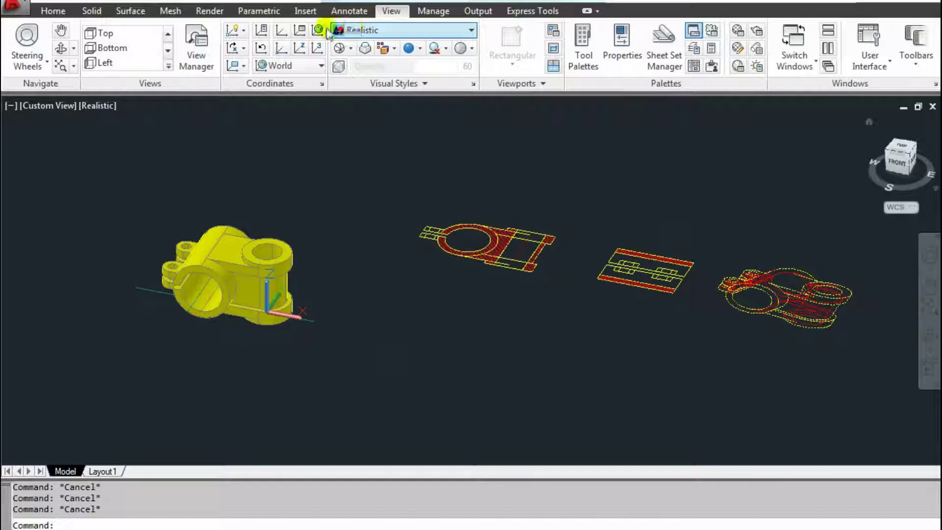
pyautogui.click(105, 34)
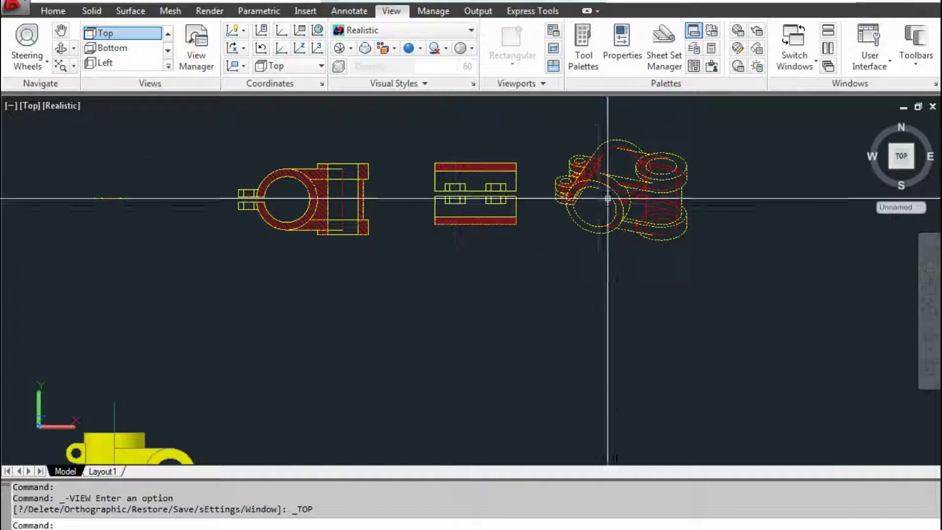
pyautogui.scroll(3, 616, 189)
pyautogui.press('Escape')
pyautogui.scroll(-2, 601, 201)
pyautogui.scroll(-2, 606, 196)
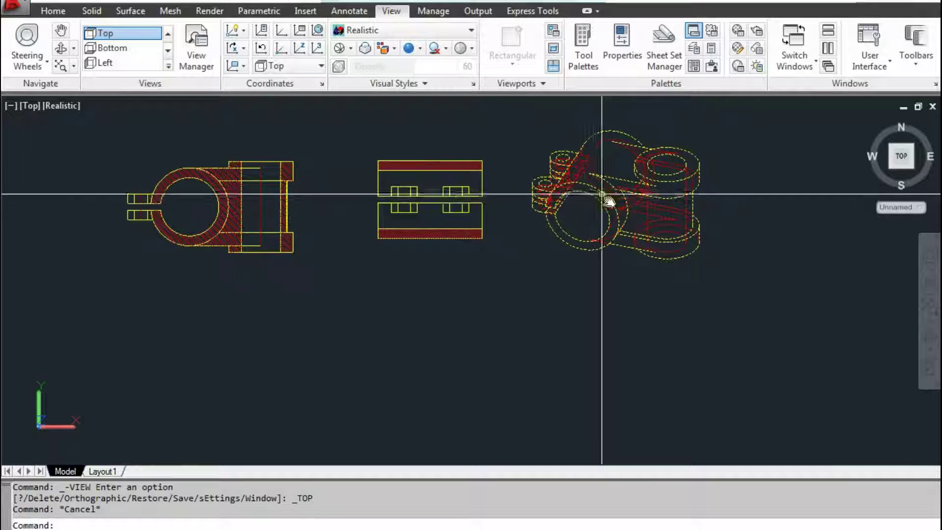
pyautogui.scroll(1, 628, 201)
pyautogui.scroll(2, 641, 207)
pyautogui.scroll(-4, 640, 207)
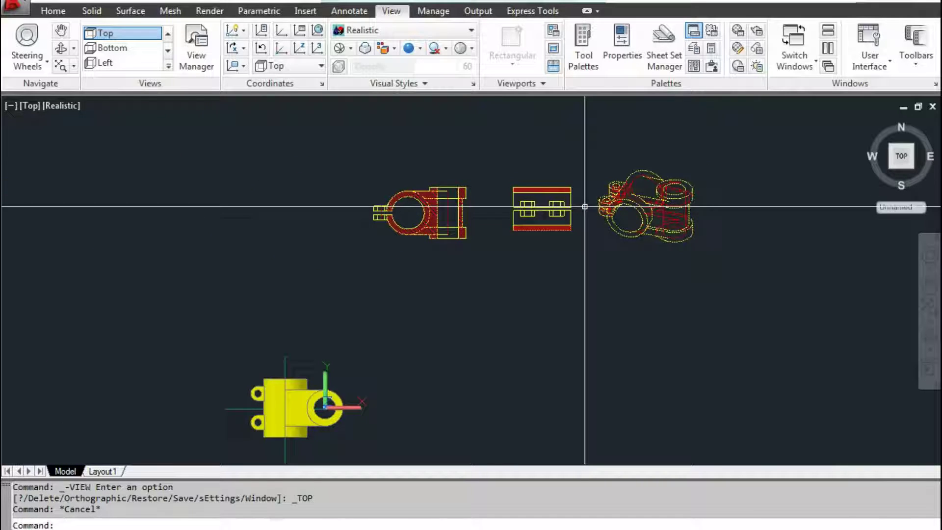
pyautogui.press('Escape')
pyautogui.scroll(2, 613, 204)
pyautogui.scroll(-2, 559, 221)
pyautogui.press('Escape')
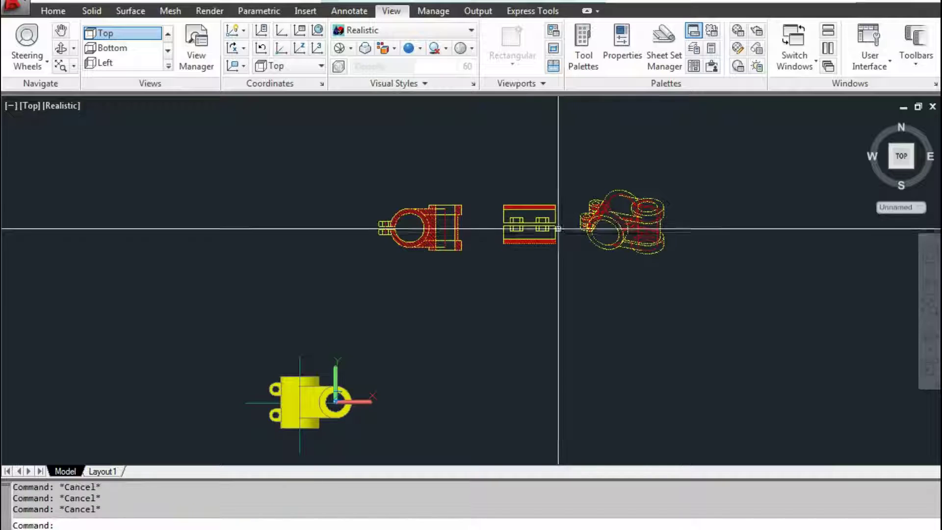
# Step: Orbit back to a low angled front view and bring up the Section tools list
pyautogui.moveTo(466, 283)
pyautogui.keyDown('shift'); pyautogui.mouseDown(button='middle')
pyautogui.moveTo(448, 277)
pyautogui.moveTo(633, 221)
pyautogui.mouseUp(button='middle'); pyautogui.keyUp('shift')
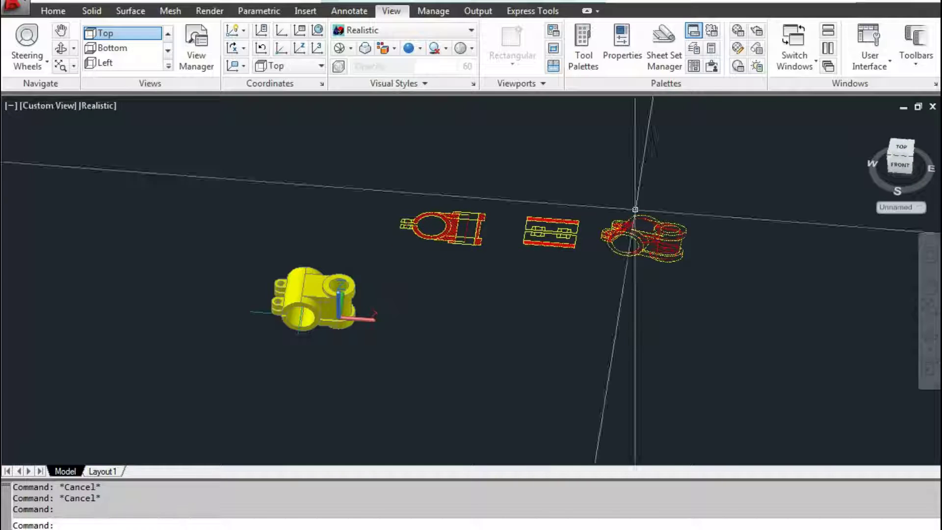
pyautogui.scroll(3, 633, 220)
pyautogui.scroll(-3, 665, 236)
pyautogui.scroll(-2, 588, 245)
pyautogui.moveTo(445, 263)
pyautogui.keyDown('shift'); pyautogui.mouseDown(button='middle')
pyautogui.moveTo(421, 238)
pyautogui.moveTo(406, 175)
pyautogui.mouseUp(button='middle'); pyautogui.keyUp('shift')
pyautogui.click(54, 11)
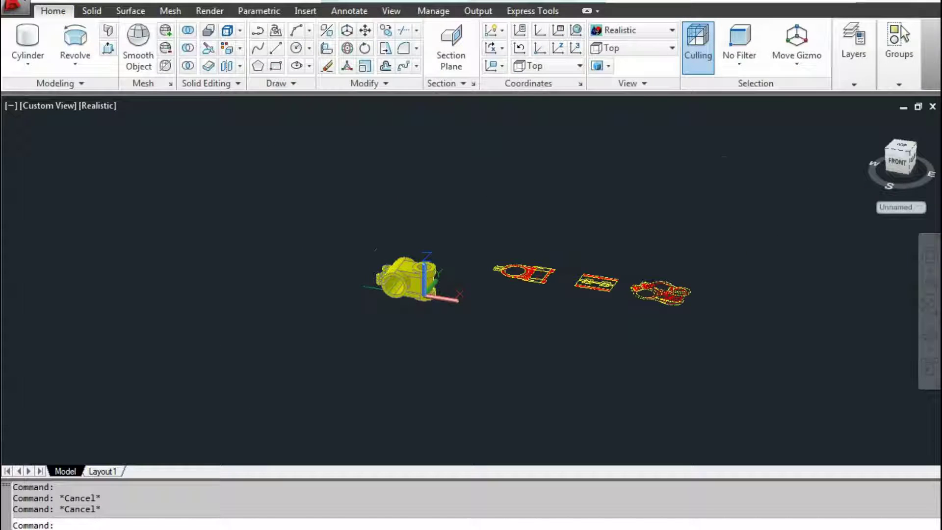
pyautogui.click(452, 84)
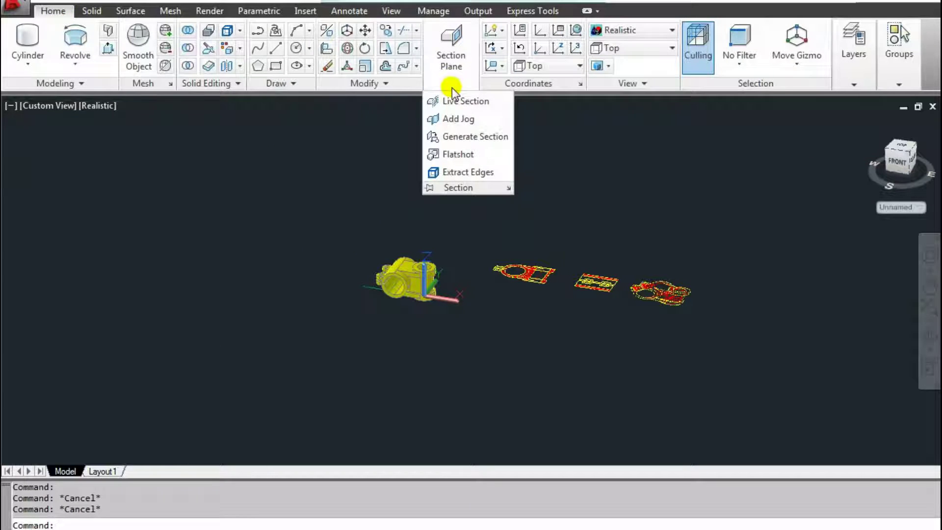
# Step: Create a Flatshot without obscured lines and place it right of the drawings at default scale
pyautogui.click(456, 155)
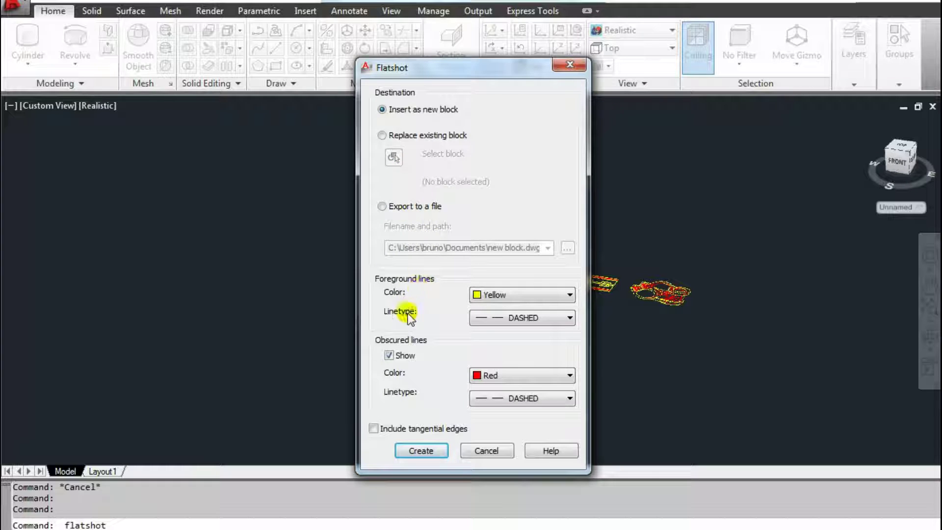
pyautogui.click(389, 356)
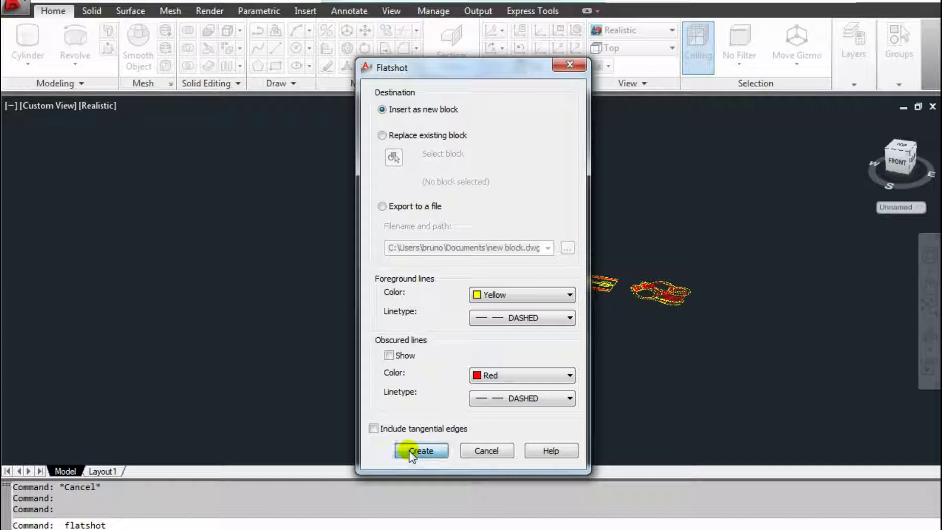
pyautogui.click(421, 451)
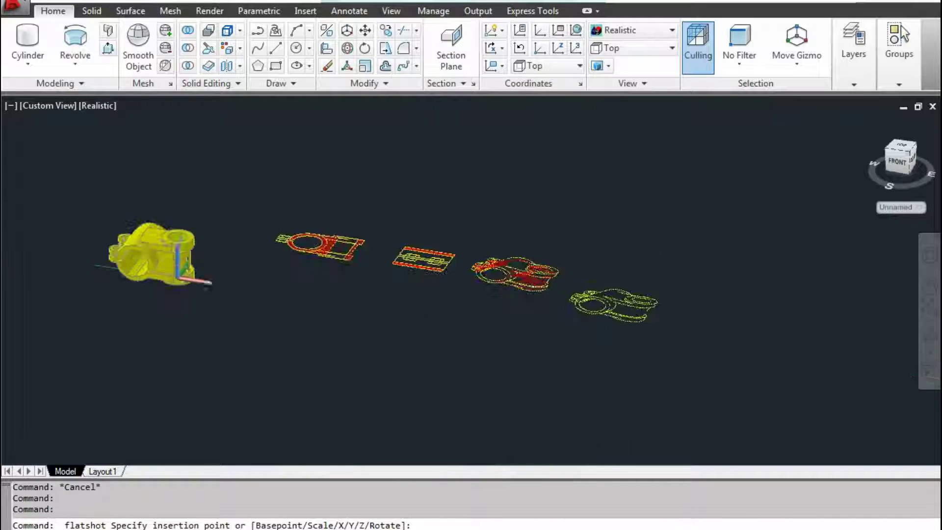
pyautogui.scroll(2, 632, 305)
pyautogui.click(657, 330)
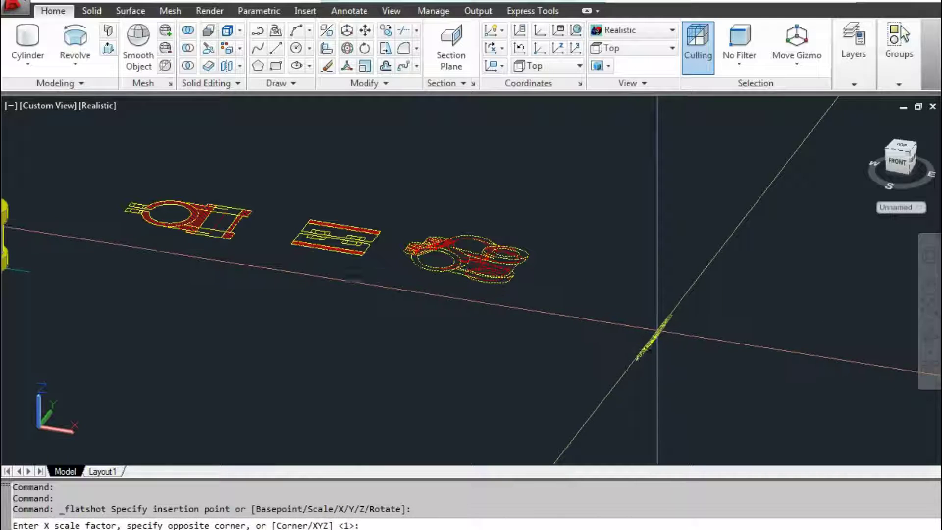
pyautogui.press('Return')
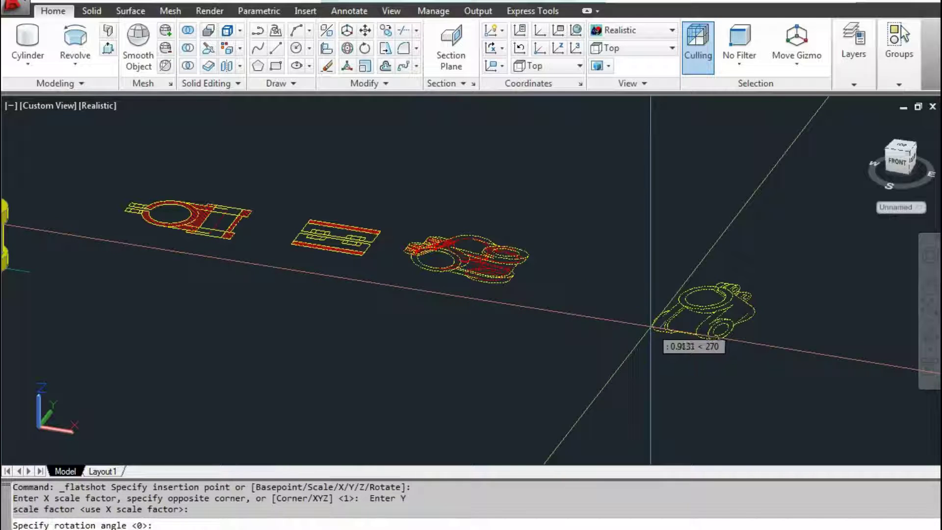
pyautogui.press('Escape')
pyautogui.scroll(-4, 631, 295)
# Step: Set the model to a top-down PLAN view and shift the parts lower on screen
pyautogui.keyDown('shift'); pyautogui.moveTo(631, 294); pyautogui.dragTo(620, 363, button='middle'); pyautogui.keyUp('shift')
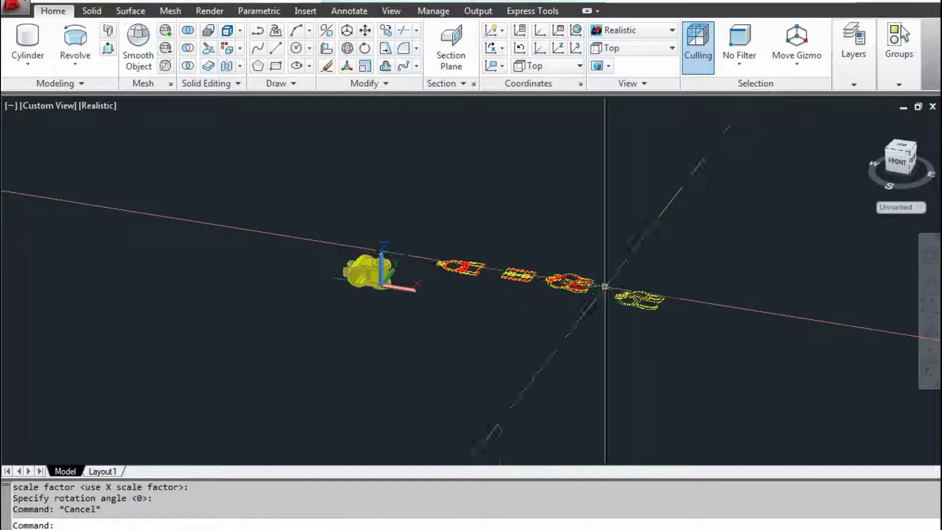
pyautogui.press('Escape')
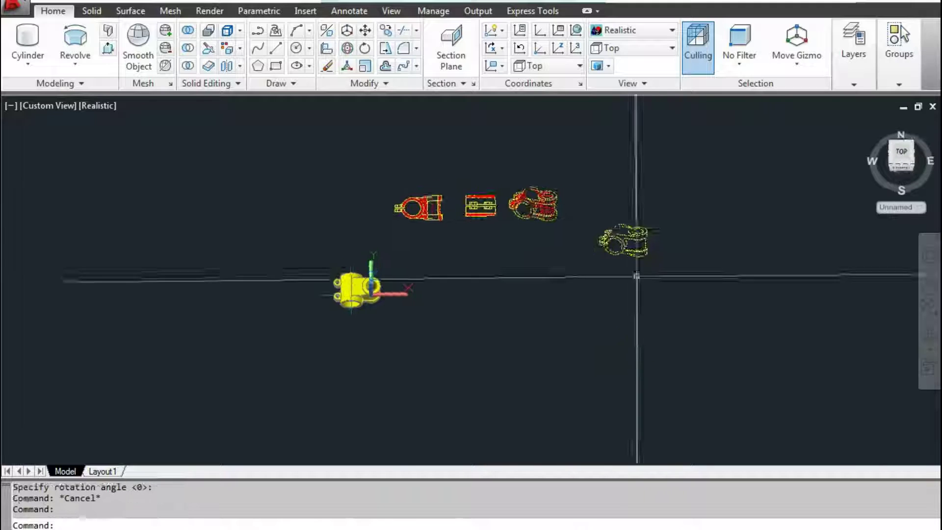
pyautogui.scroll(3, 631, 273)
pyautogui.scroll(-3, 616, 273)
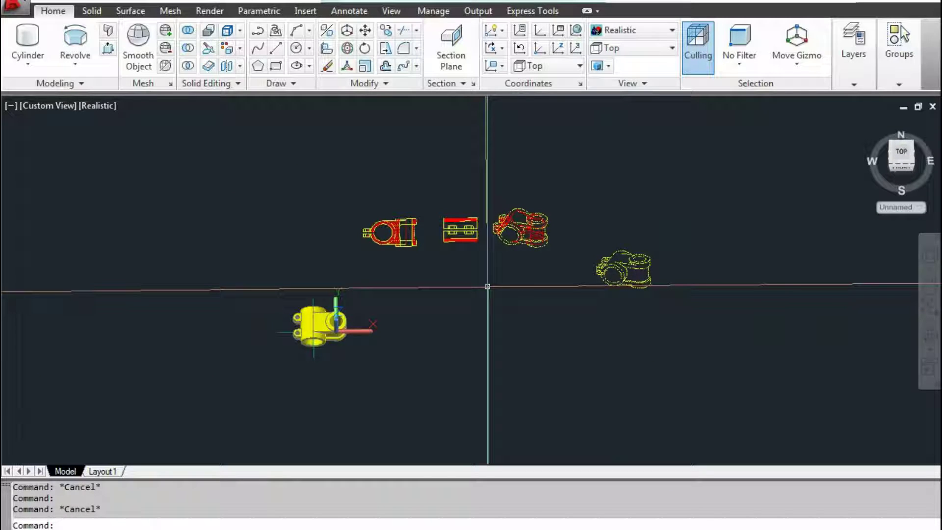
pyautogui.write('PLAN')
pyautogui.press('Return')
pyautogui.press('Return')
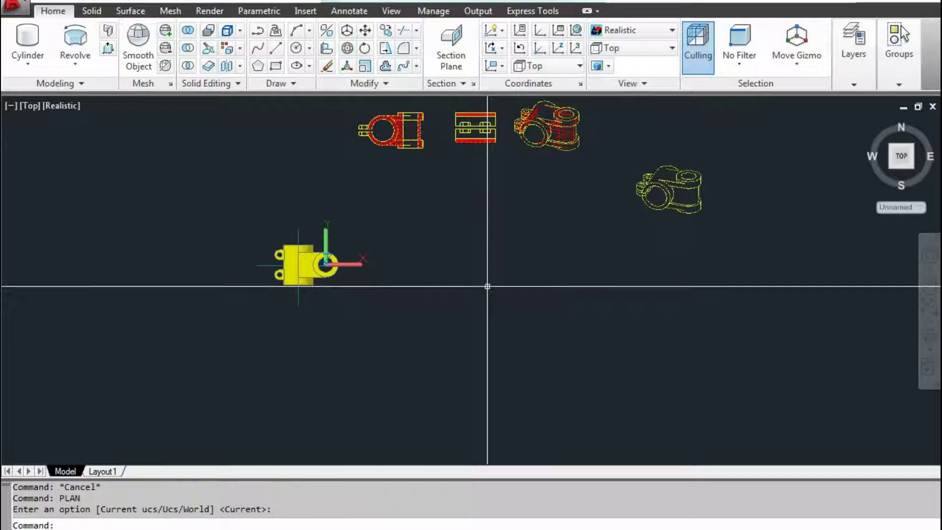
pyautogui.moveTo(564, 217); pyautogui.dragTo(556, 285, button='middle')
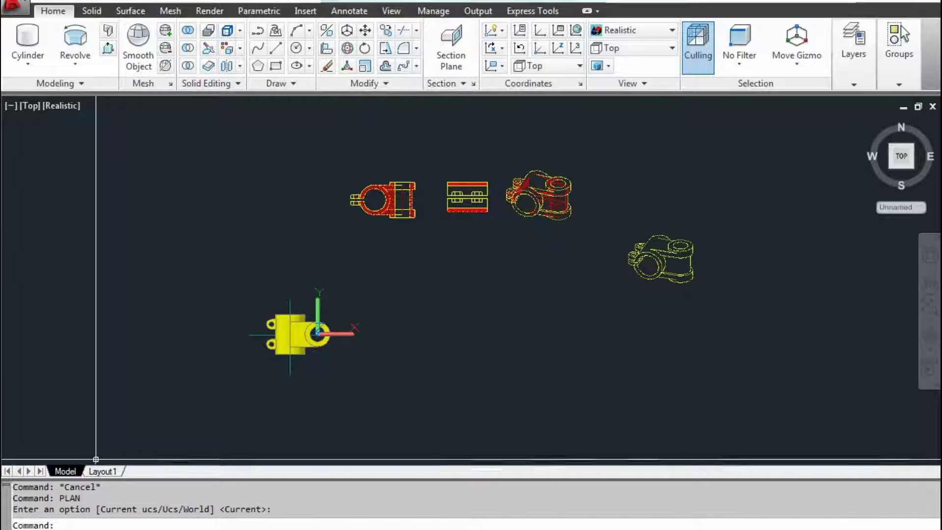
# Step: Switch to Layout1 and zoom extents to fit the blank paper sheet
pyautogui.click(102, 471)
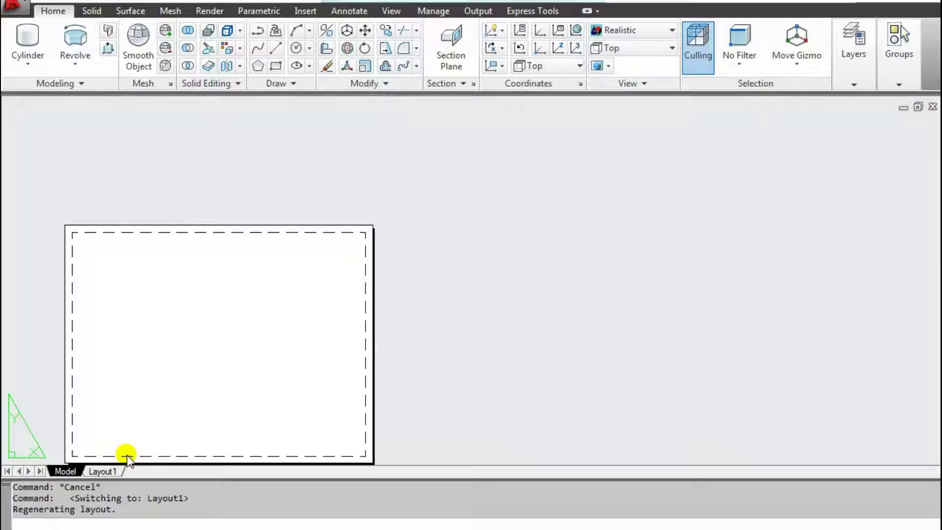
pyautogui.click(248, 309)
pyautogui.press('Escape')
pyautogui.middleClick(248, 301)
pyautogui.middleClick(248, 301)
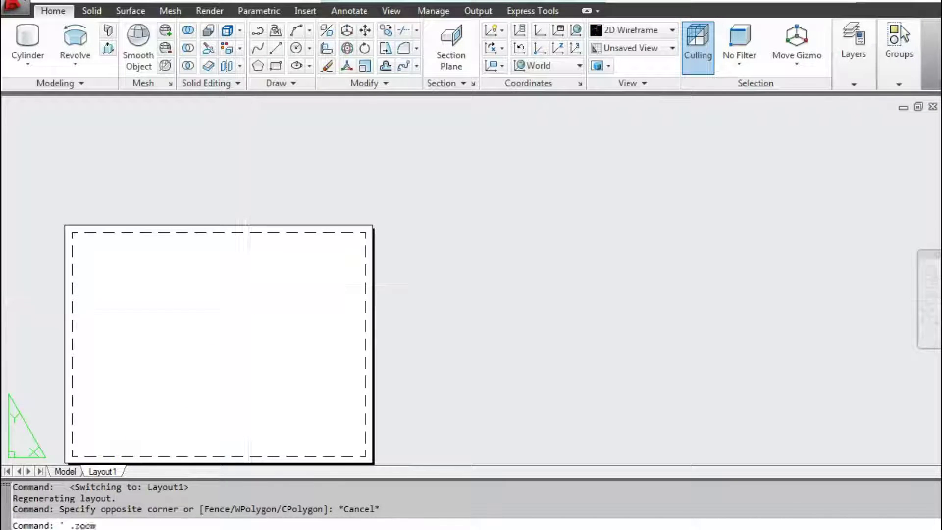
pyautogui.scroll(-2, 282, 182)
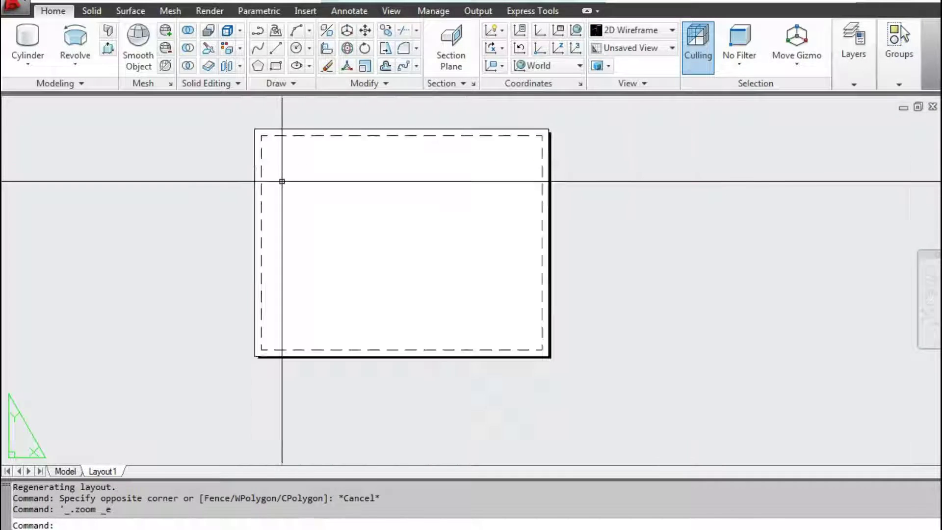
pyautogui.middleClick(282, 182)
pyautogui.middleClick(283, 182)
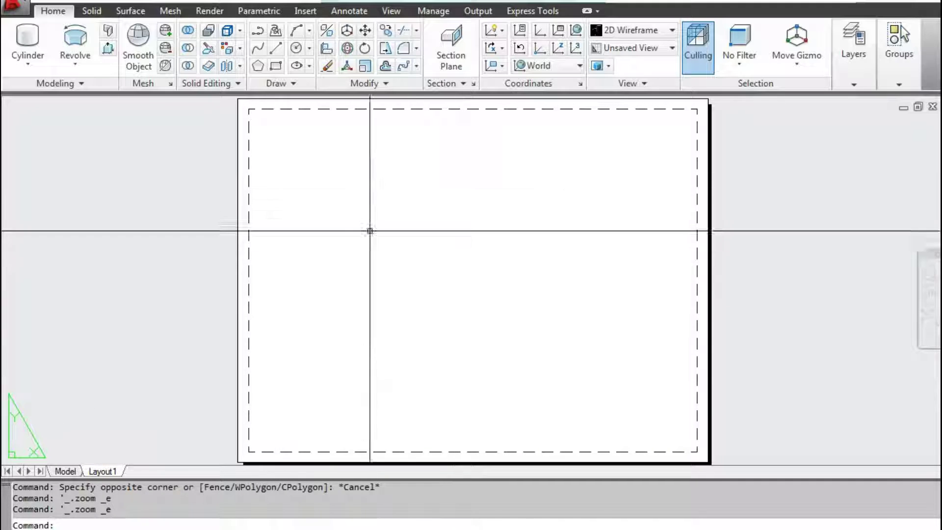
pyautogui.scroll(-2, 334, 229)
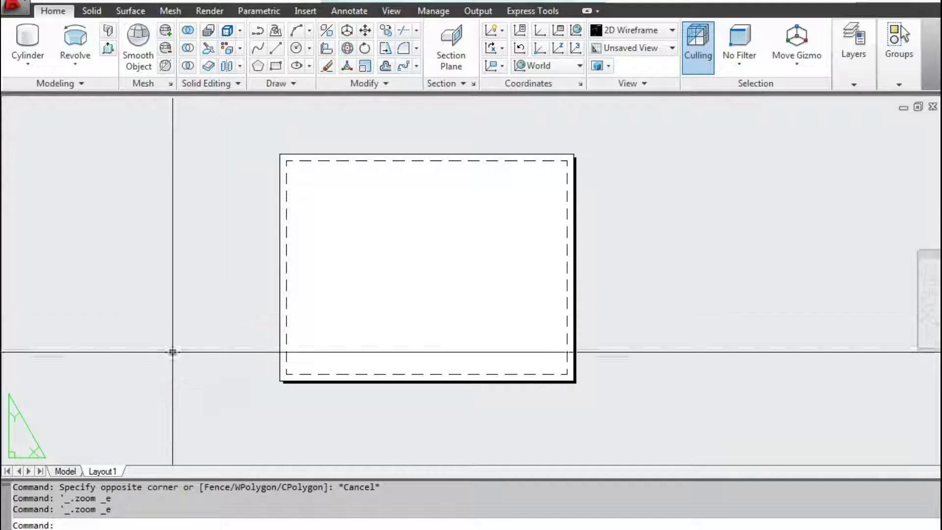
# Step: Edit the Layout1 page setup and set the paper to ISO A4 landscape
pyautogui.rightClick(98, 471)
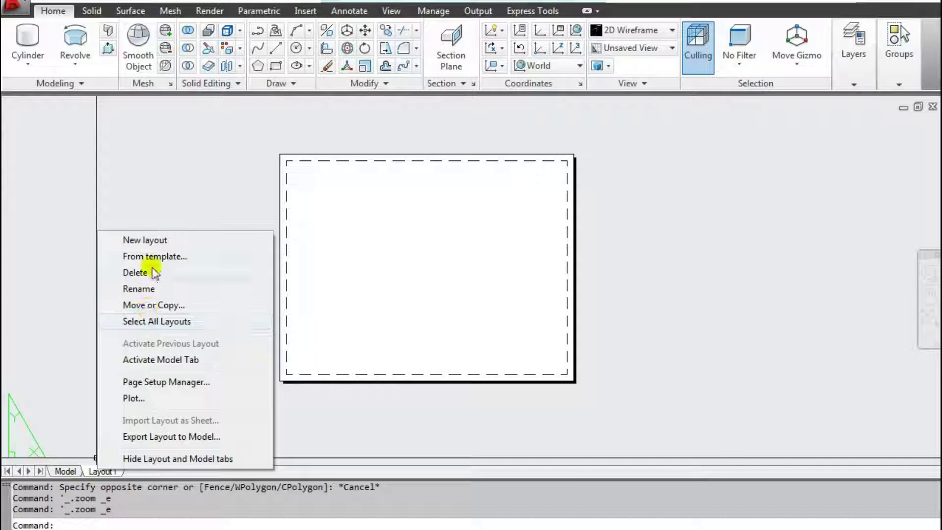
pyautogui.click(162, 382)
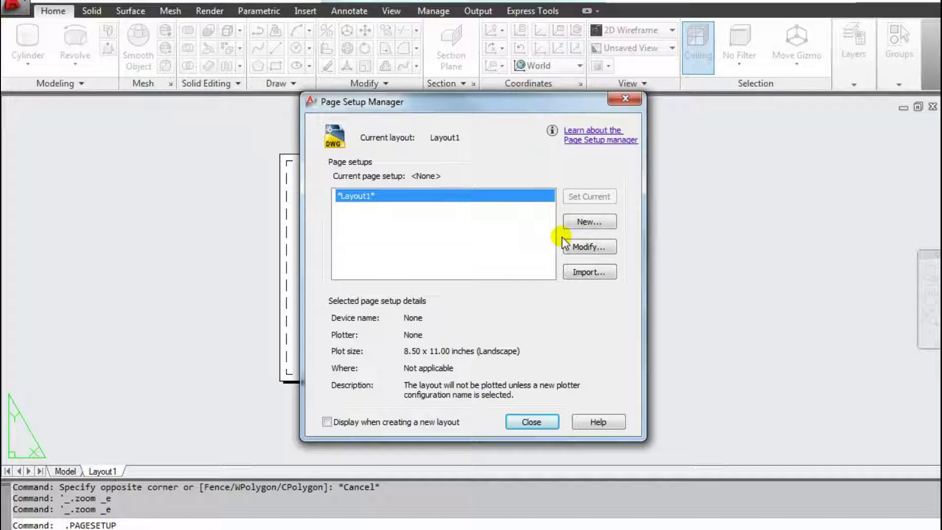
pyautogui.click(576, 248)
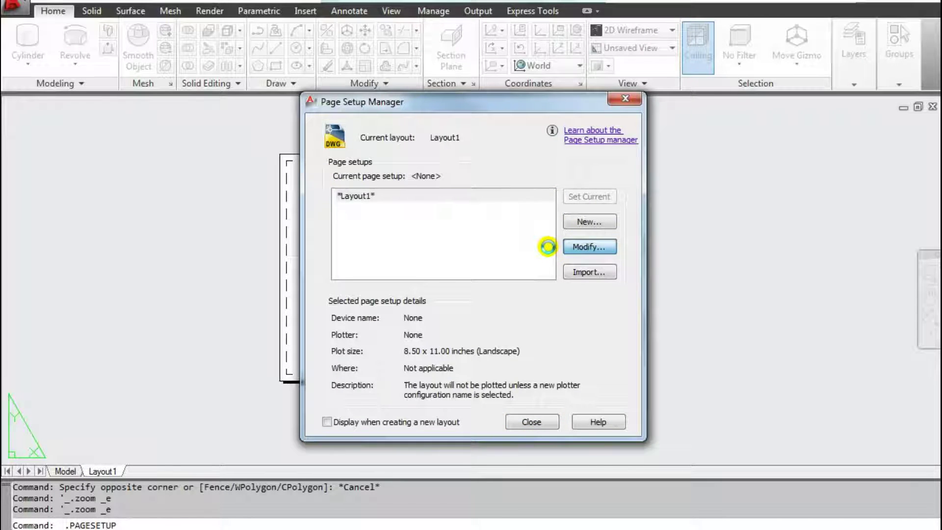
pyautogui.click(336, 160)
pyautogui.click(327, 233)
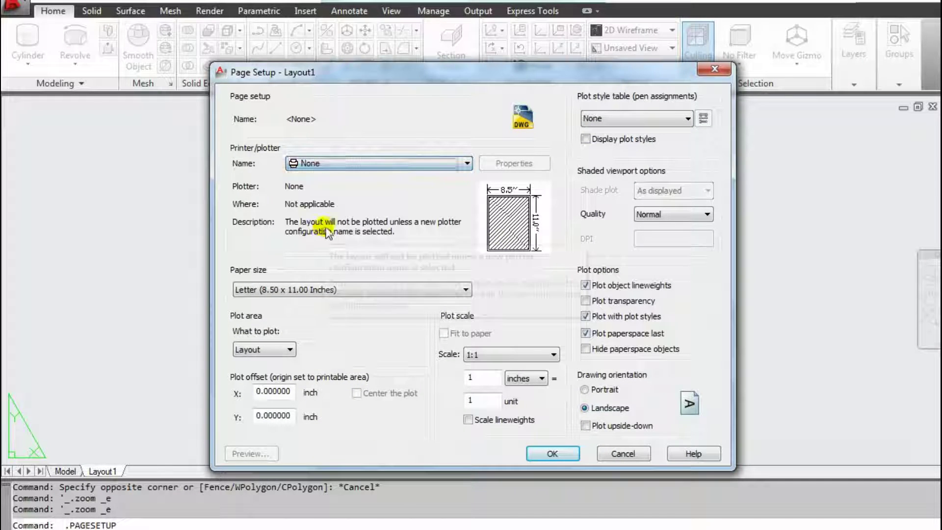
pyautogui.click(301, 289)
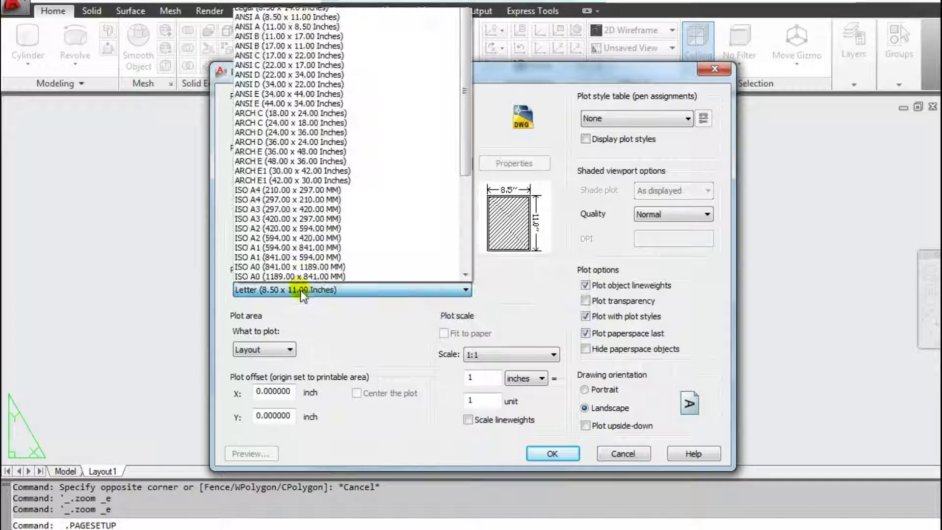
pyautogui.click(279, 200)
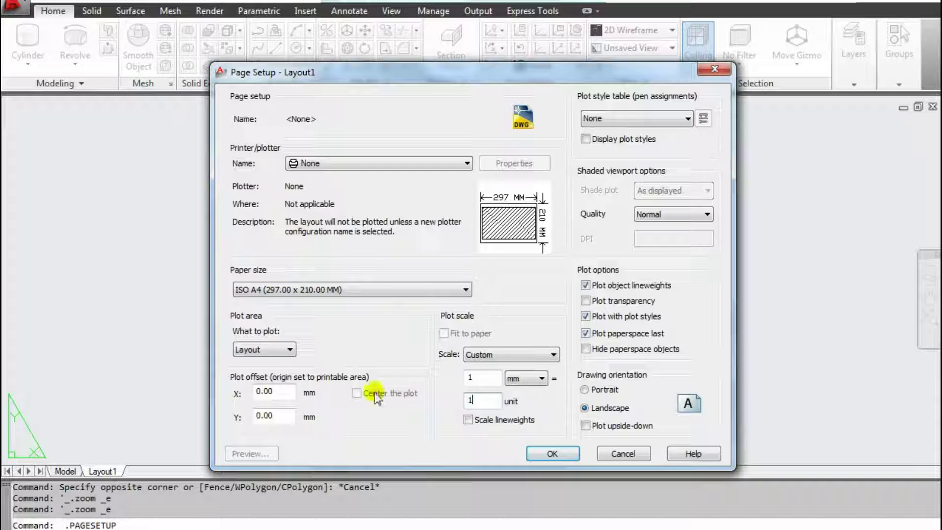
# Step: Try the Display plot area with centering, then set the plot area back to Layout
pyautogui.click(262, 349)
pyautogui.click(286, 380)
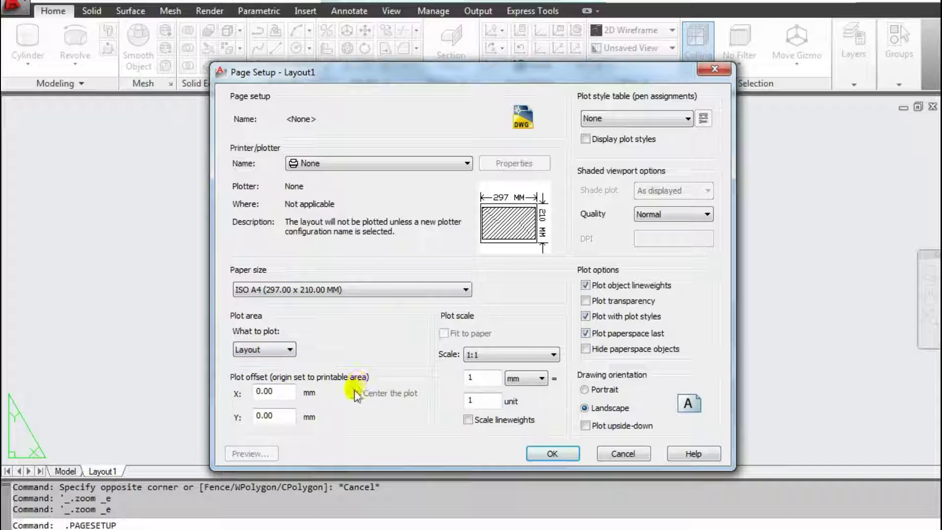
pyautogui.click(275, 349)
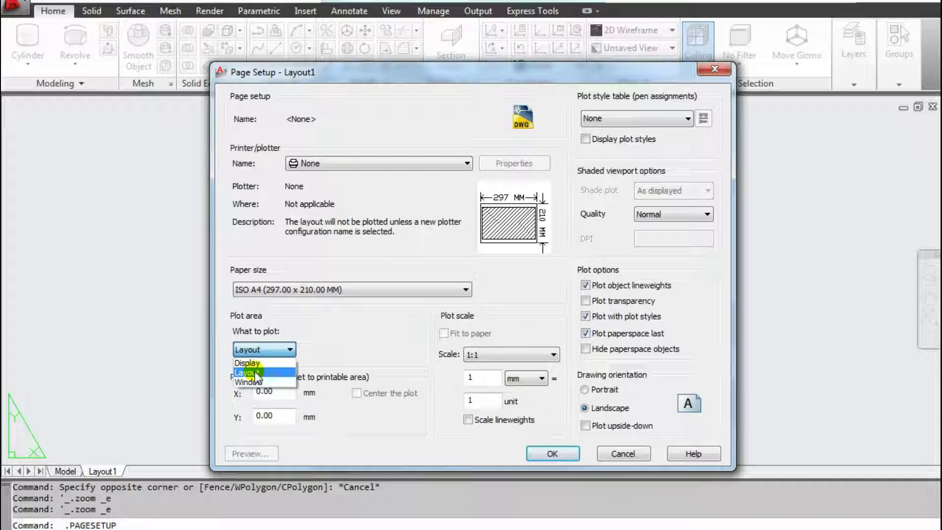
pyautogui.click(260, 364)
pyautogui.click(356, 393)
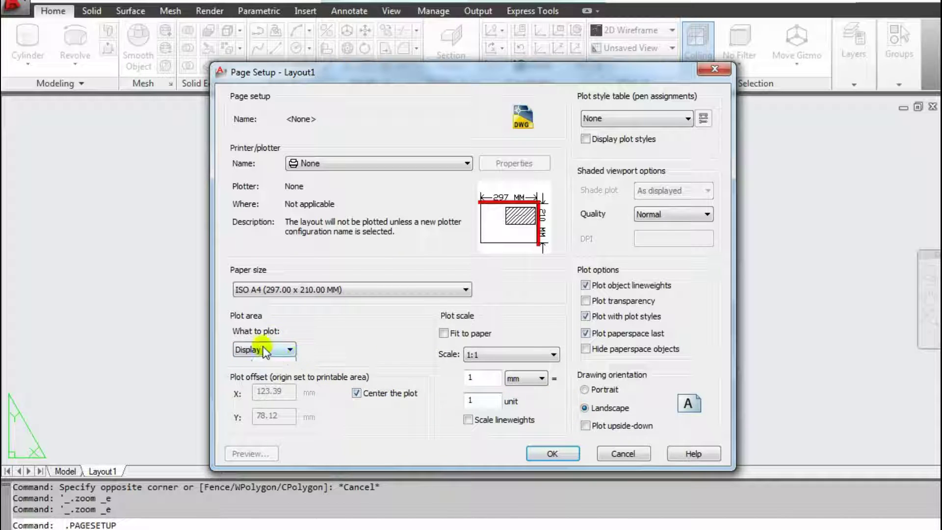
pyautogui.click(264, 374)
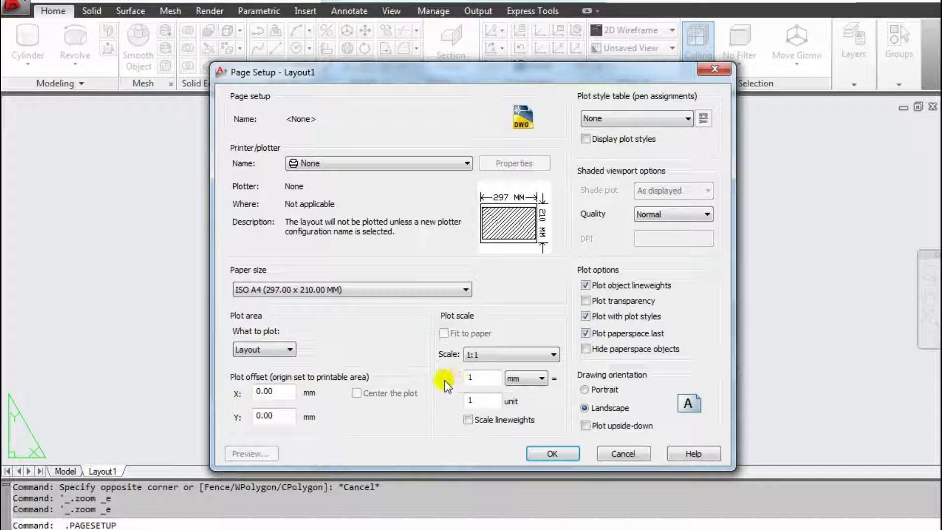
# Step: Apply the acad.ctb plot style table, confirm, and close the Page Setup Manager
pyautogui.click(625, 122)
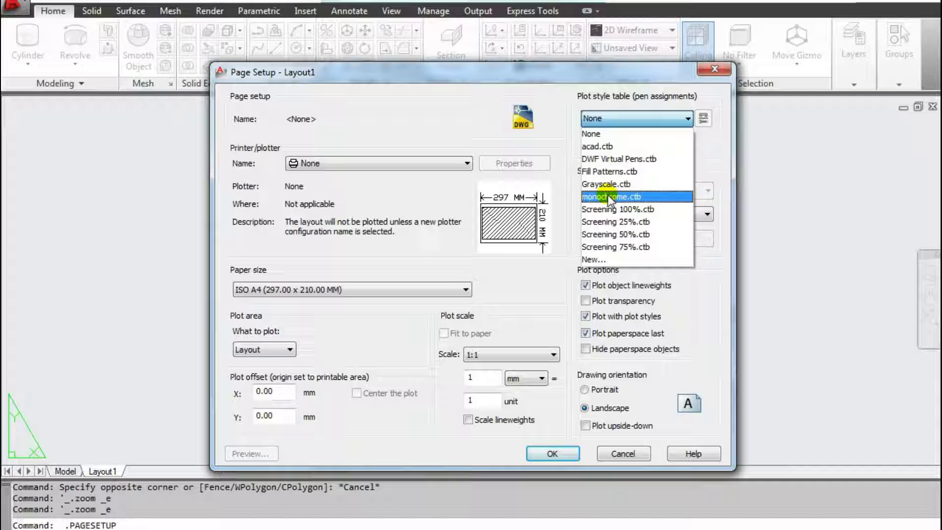
pyautogui.click(608, 149)
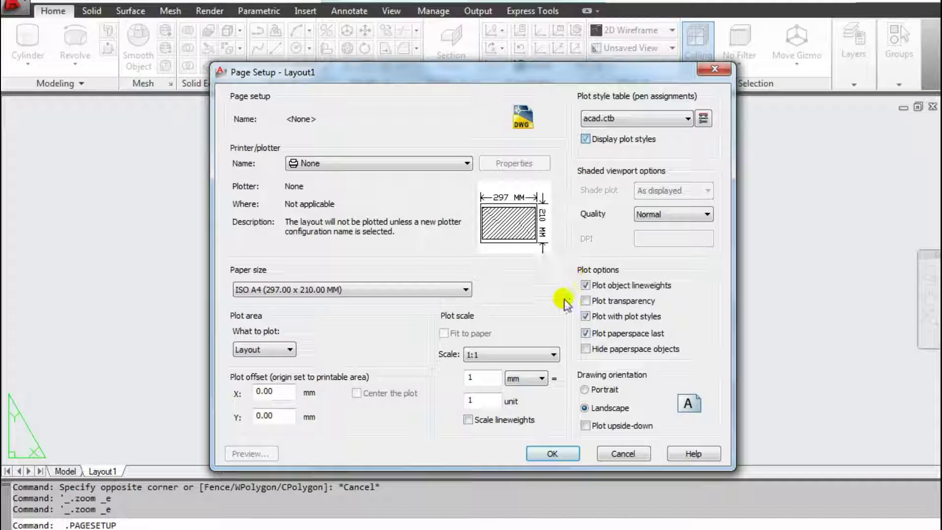
pyautogui.click(550, 444)
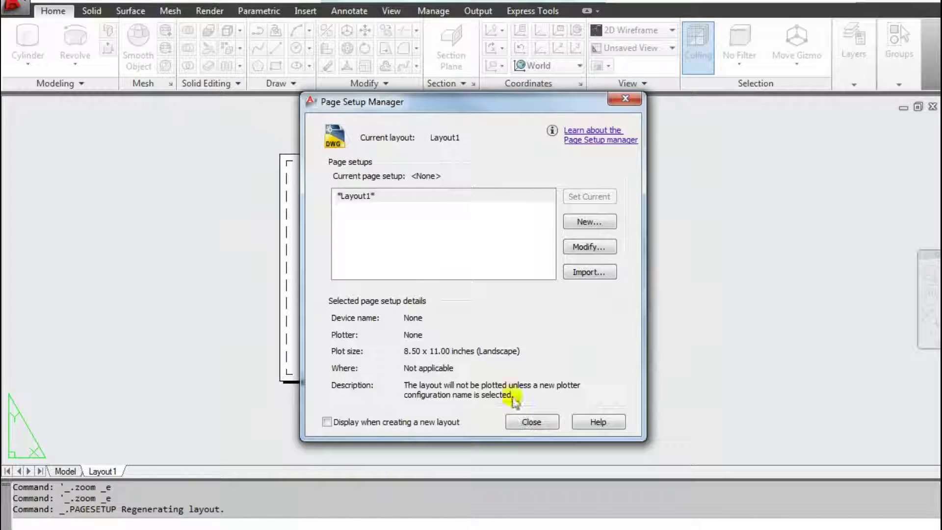
pyautogui.click(532, 420)
pyautogui.middleClick(421, 267)
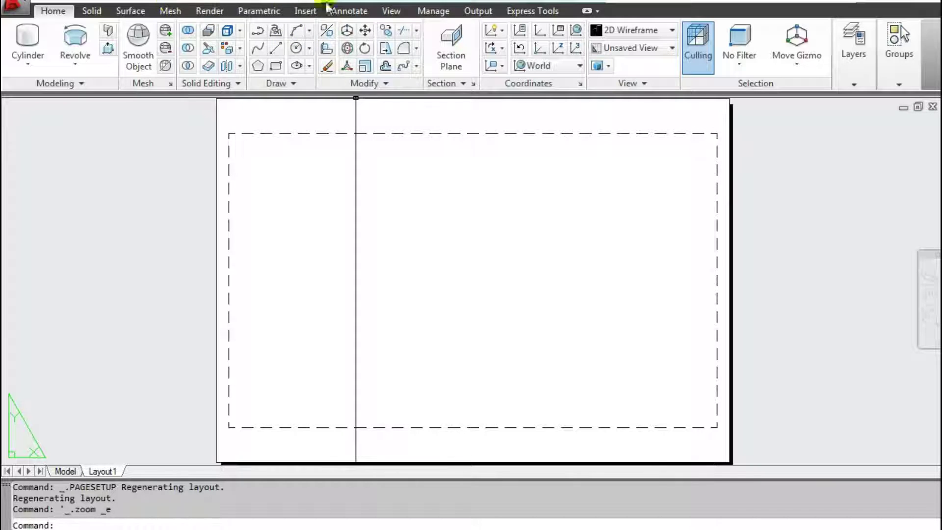
# Step: Start the Rectangular viewport command from the View tab's viewport options
pyautogui.click(389, 11)
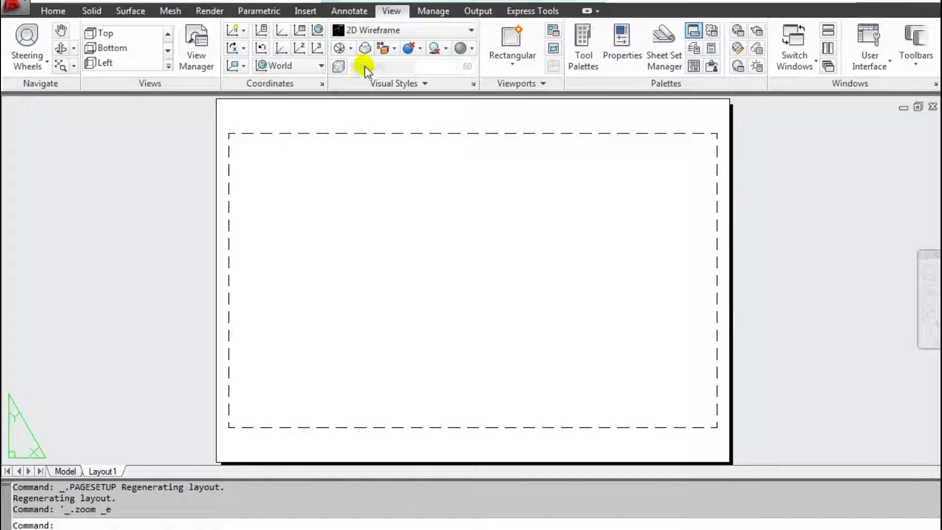
pyautogui.click(499, 67)
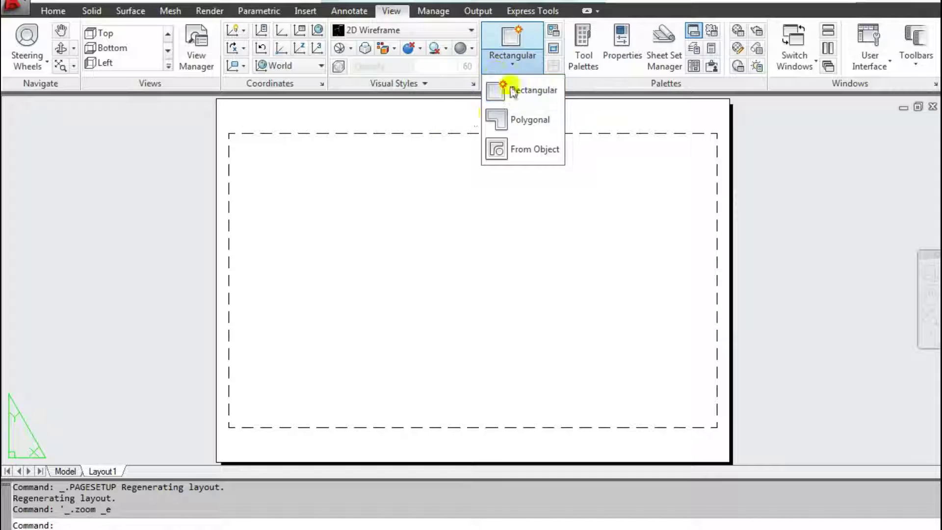
pyautogui.click(508, 62)
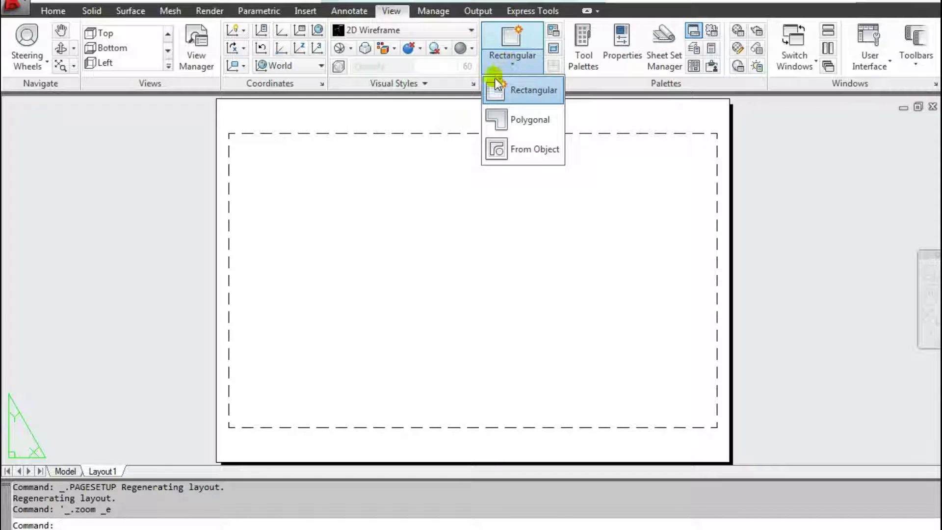
pyautogui.click(508, 83)
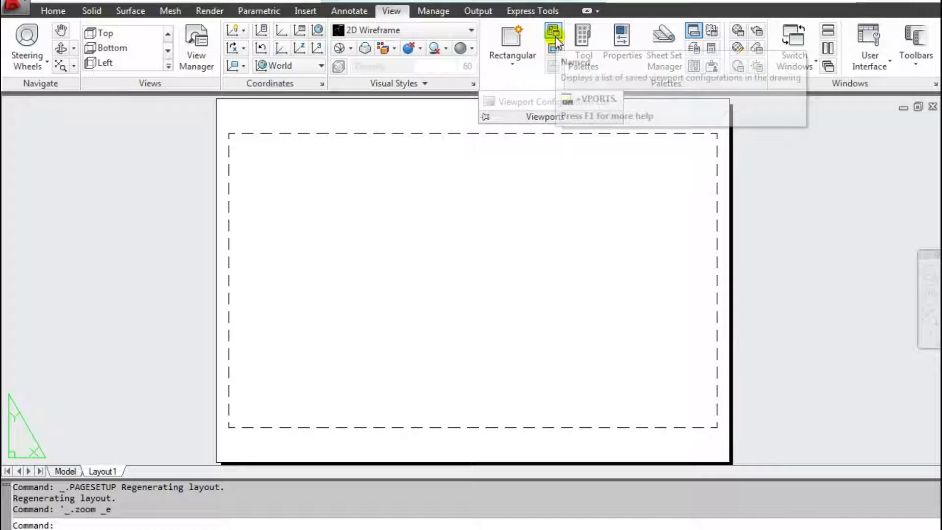
pyautogui.click(466, 107)
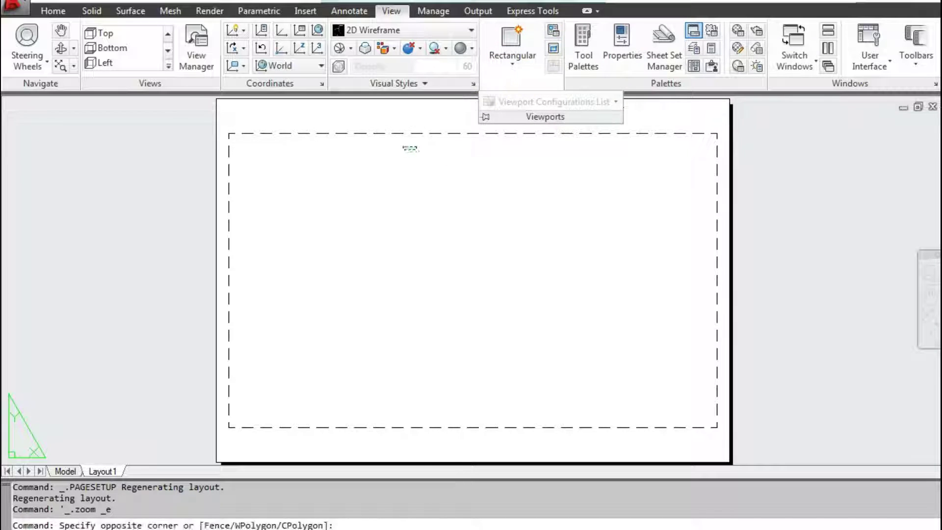
pyautogui.press('Escape')
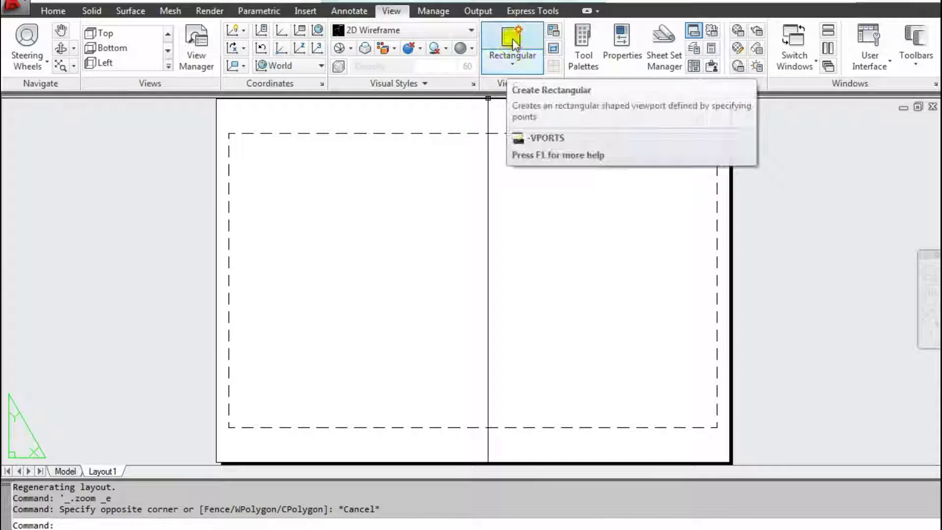
pyautogui.click(510, 61)
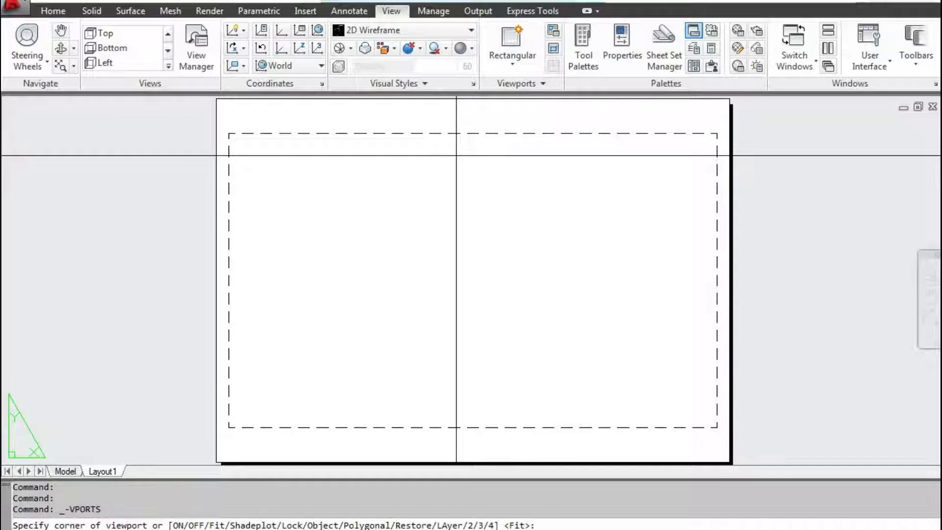
pyautogui.press('Escape')
pyautogui.click(511, 63)
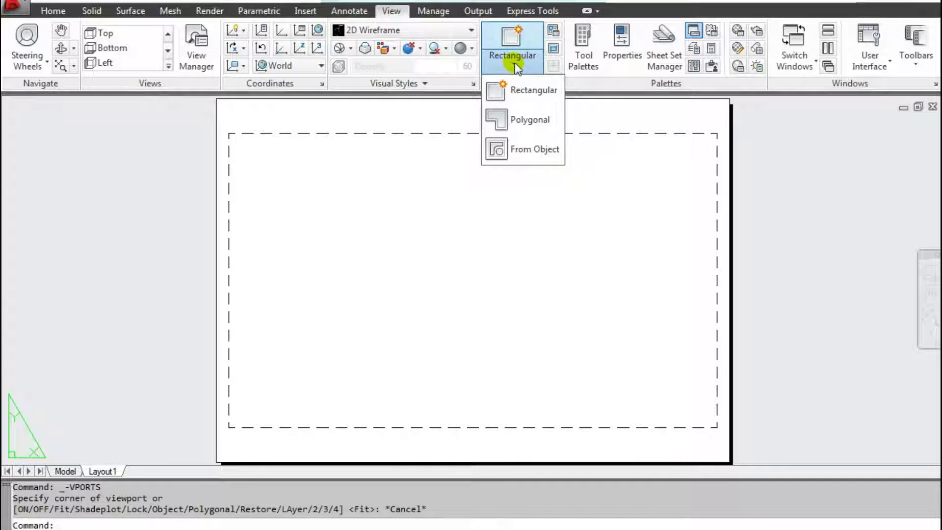
pyautogui.click(517, 84)
pyautogui.write('4')
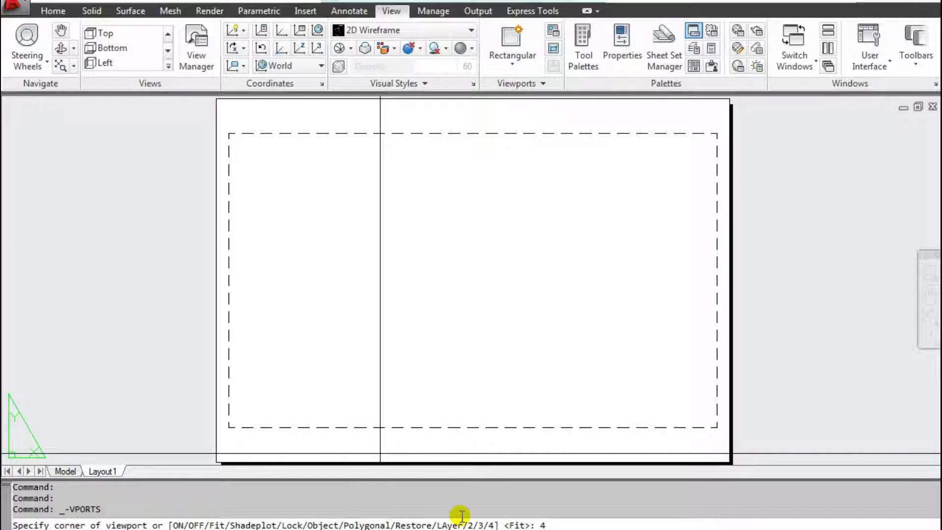
# Step: Create four equal viewports across the A4 layout sheet and fit the sheet in view
pyautogui.press('Return')
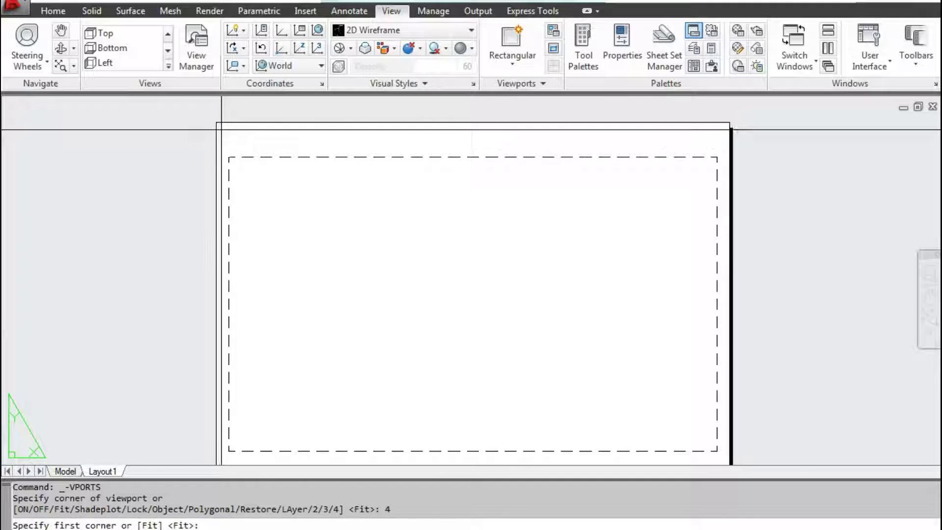
pyautogui.click(224, 129)
pyautogui.scroll(-2, 255, 187)
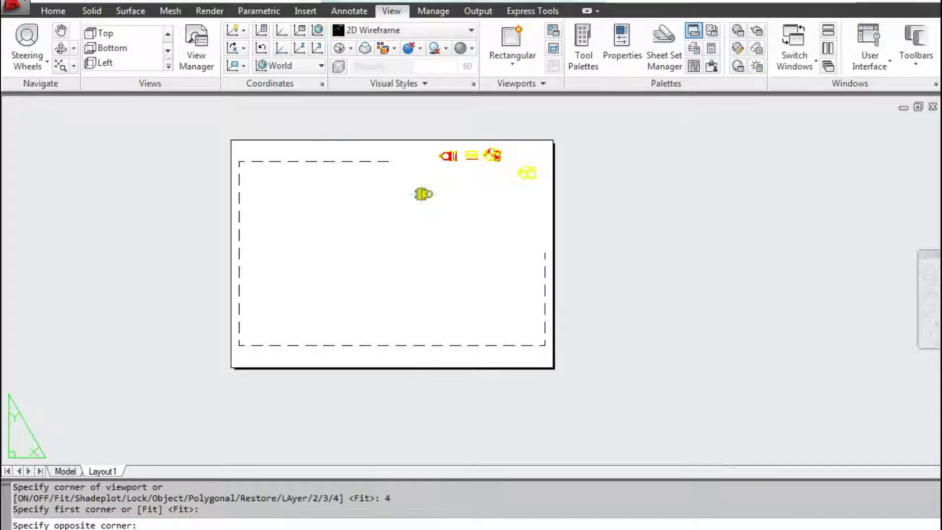
pyautogui.middleClick(432, 264)
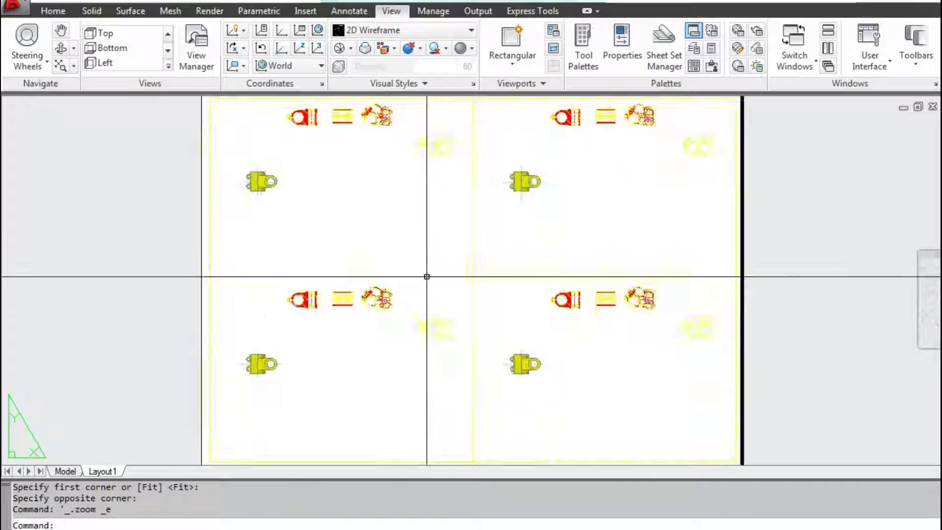
pyautogui.click(512, 301)
pyautogui.click(450, 247)
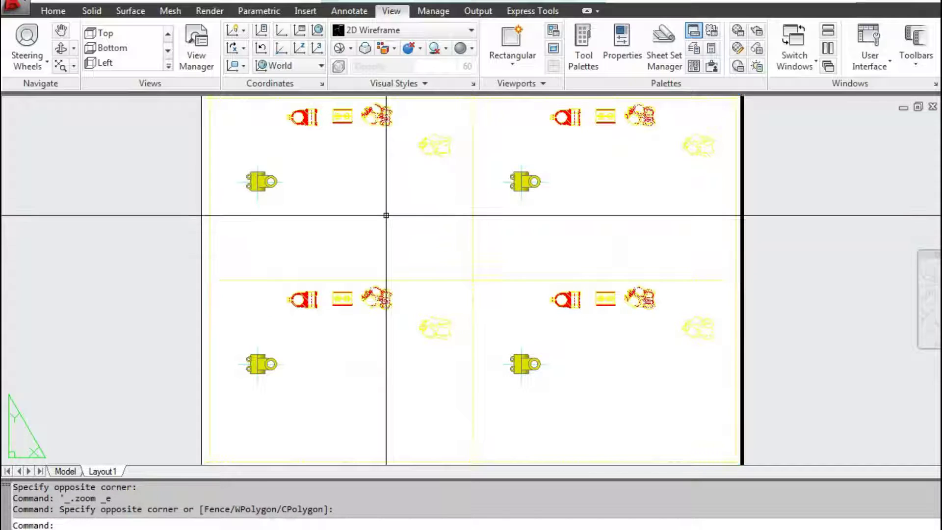
pyautogui.press('Escape')
pyautogui.moveTo(466, 283); pyautogui.dragTo(433, 258)
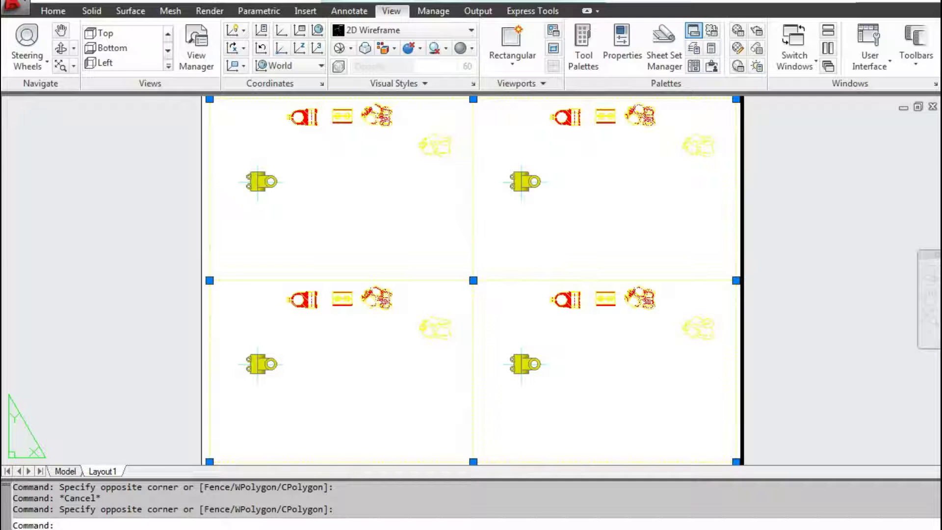
pyautogui.rightClick(315, 147)
pyautogui.press('Escape')
pyautogui.press('Escape')
# Step: Centre, enlarge and orbit the yellow bracket to an angled view in the top-left viewport
pyautogui.doubleClick(293, 193)
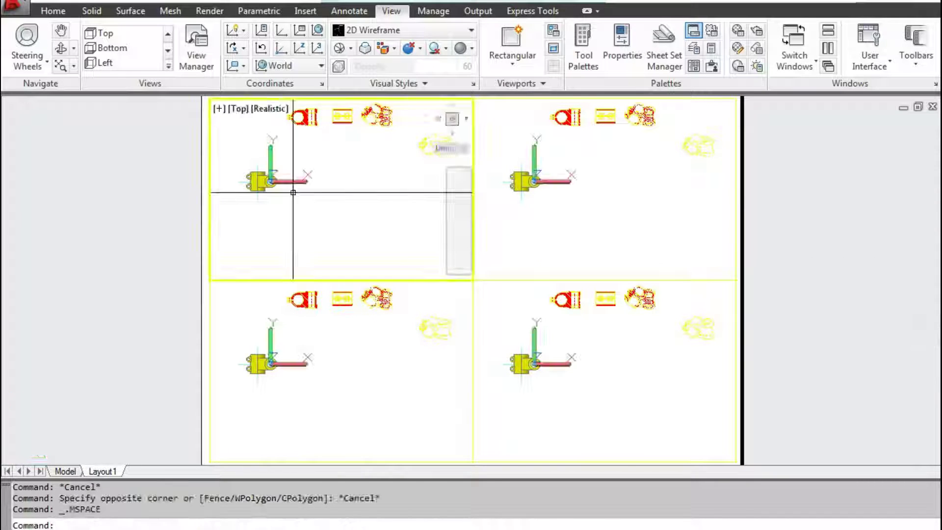
pyautogui.moveTo(347, 231); pyautogui.dragTo(442, 260, button='middle')
pyautogui.scroll(5, 378, 210)
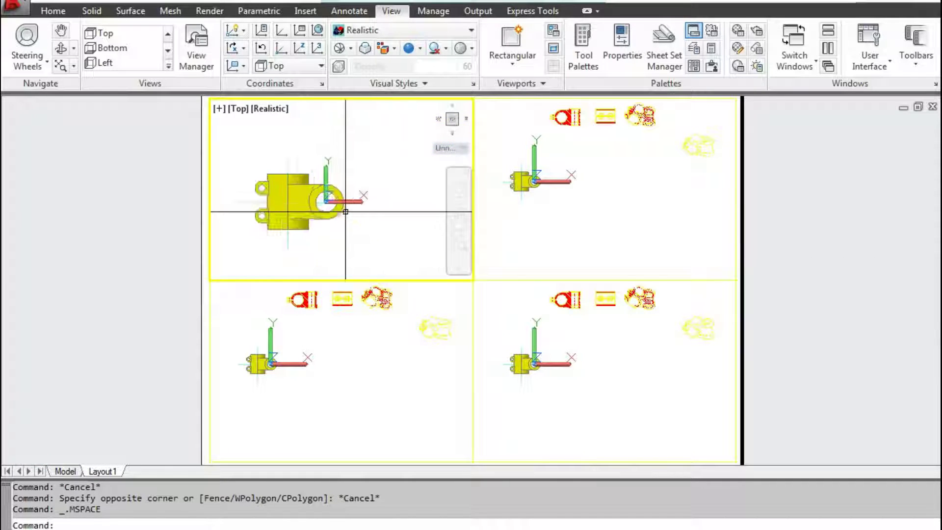
pyautogui.moveTo(336, 206); pyautogui.dragTo(388, 210, button='middle')
pyautogui.scroll(2, 387, 210)
pyautogui.moveTo(448, 129); pyautogui.dragTo(352, 216)
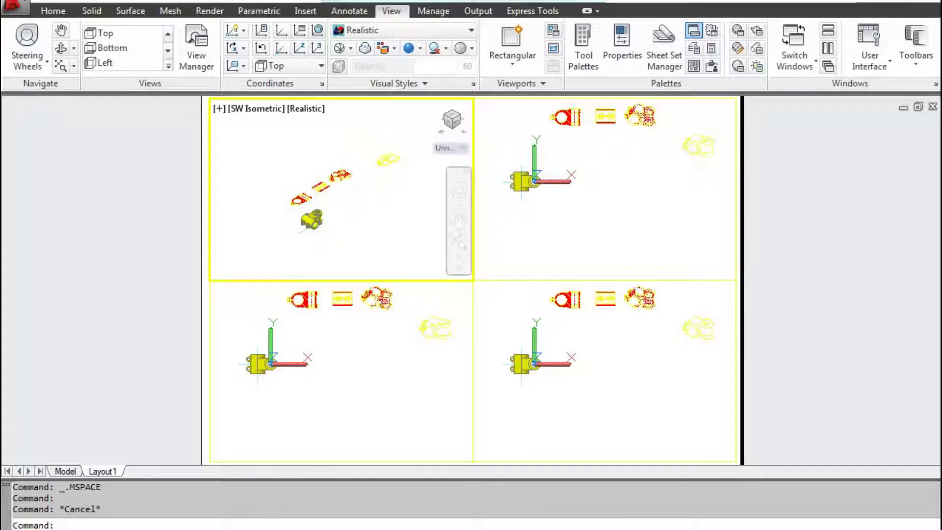
pyautogui.scroll(3, 304, 206)
pyautogui.scroll(3, 344, 196)
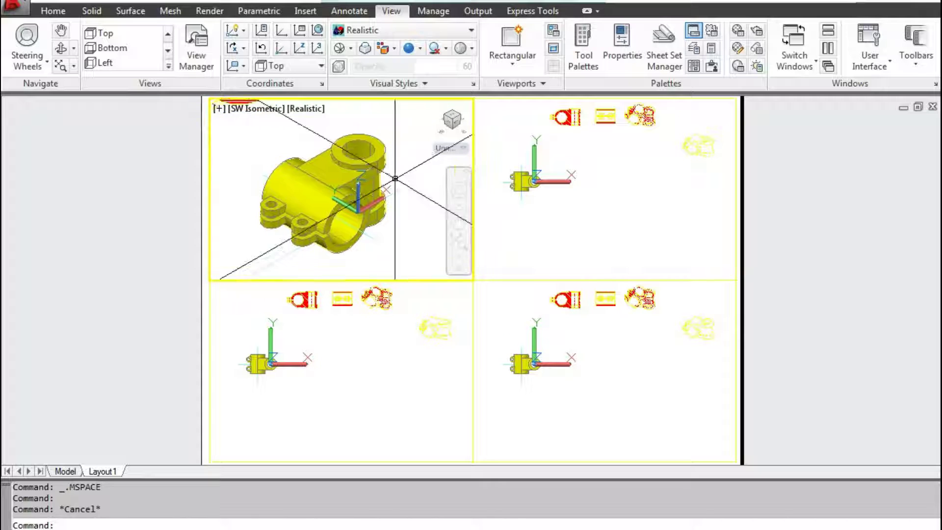
pyautogui.moveTo(374, 188); pyautogui.dragTo(379, 176, button='middle')
pyautogui.scroll(2, 380, 185)
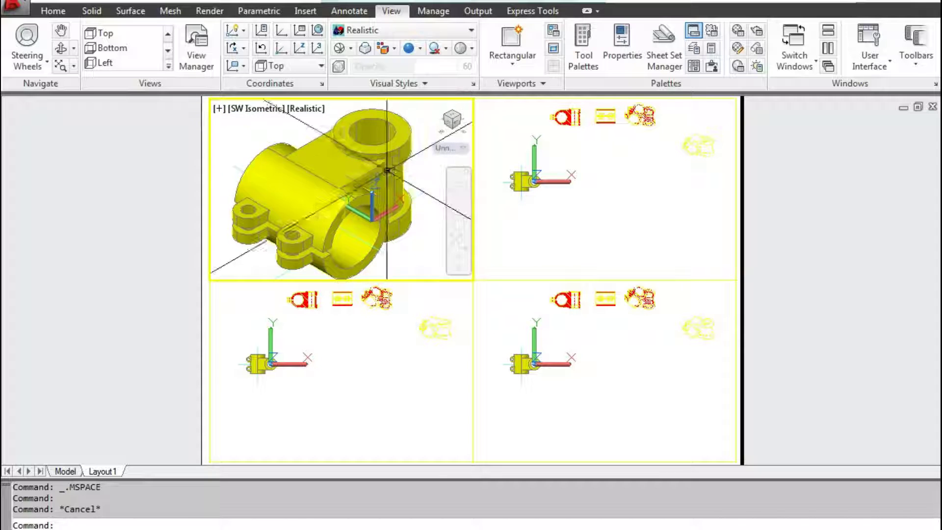
pyautogui.scroll(-2, 379, 176)
pyautogui.scroll(2, 377, 172)
# Step: Pan and zoom the top-right viewport onto its hatched section view
pyautogui.click(599, 147)
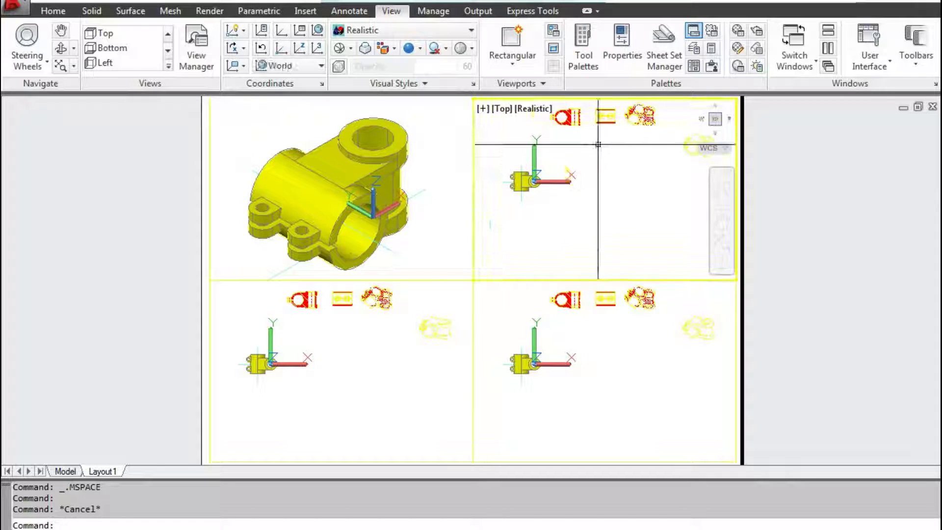
pyautogui.scroll(2, 599, 210)
pyautogui.moveTo(549, 130); pyautogui.dragTo(587, 195, button='middle')
pyautogui.write('z')
pyautogui.press('Return')
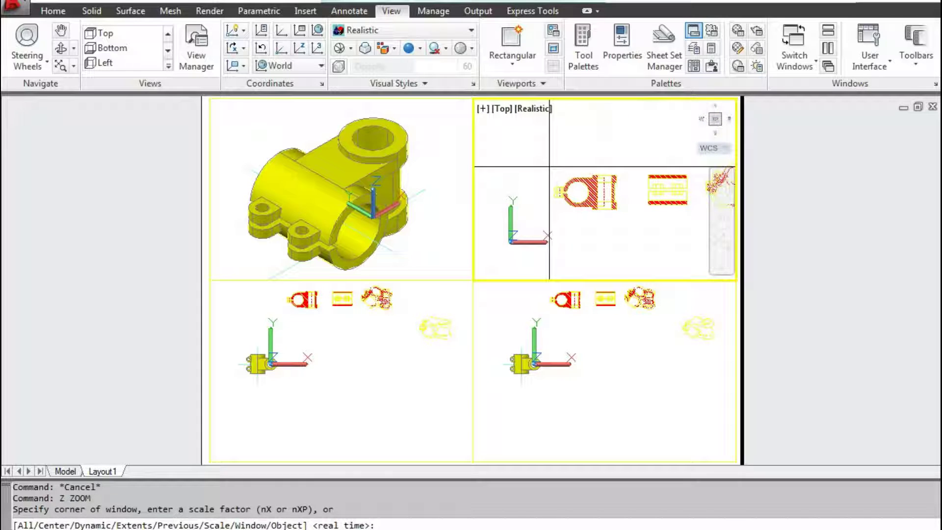
pyautogui.click(549, 167)
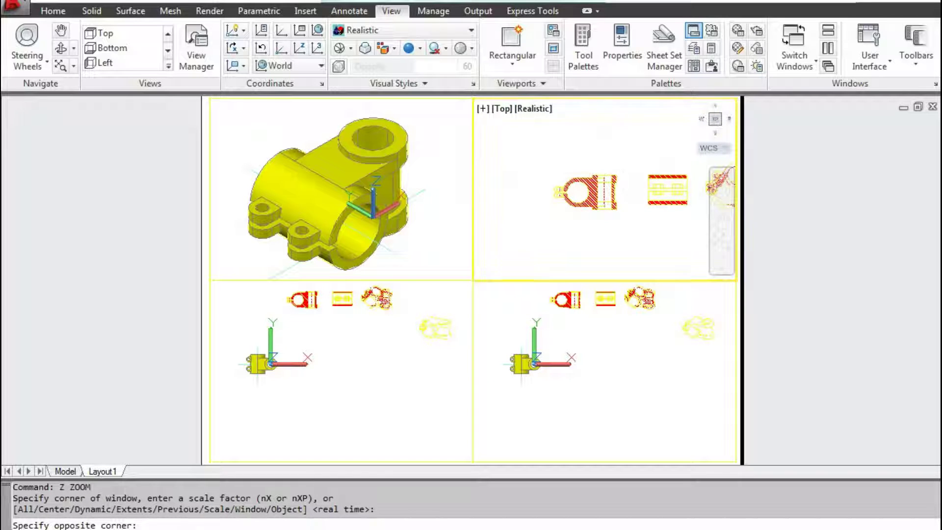
pyautogui.moveTo(617, 215); pyautogui.dragTo(612, 216, button='middle')
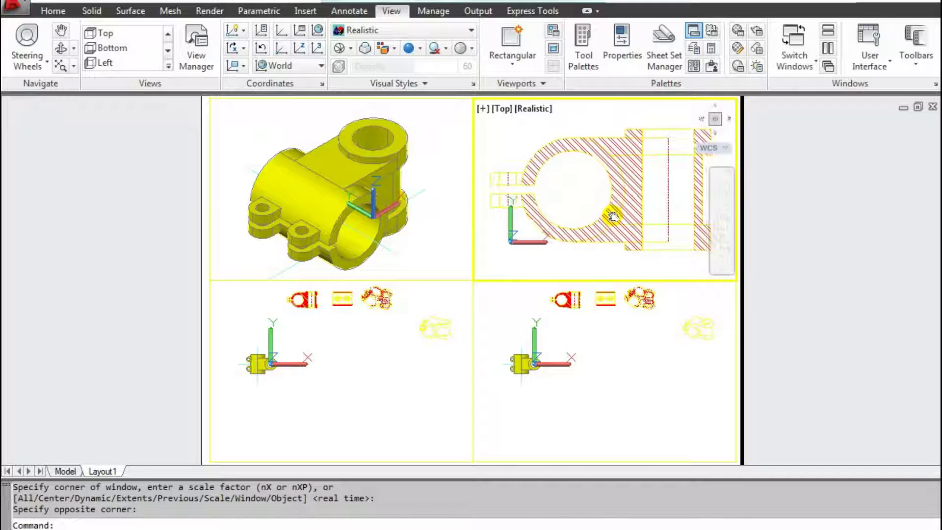
# Step: Window-zoom the bottom-left viewport so the hatched plan section fills it
pyautogui.click(420, 339)
pyautogui.scroll(3, 358, 333)
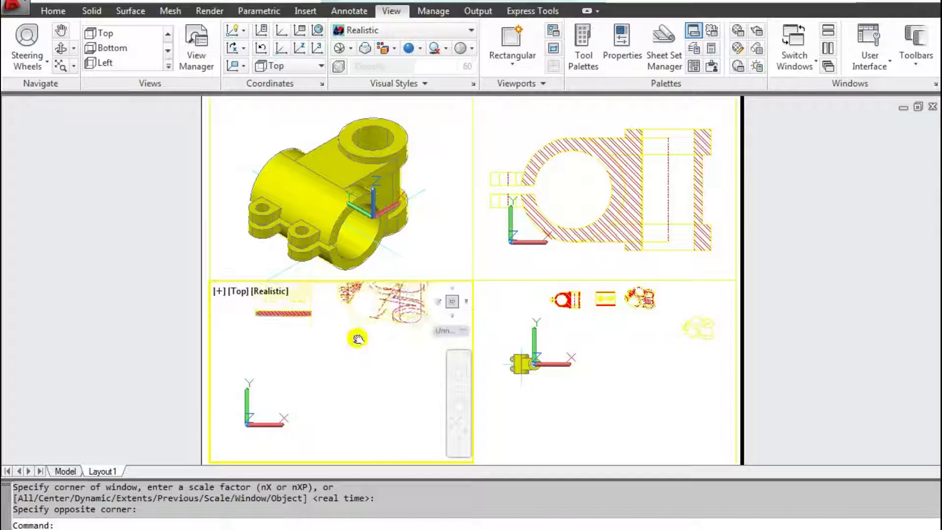
pyautogui.moveTo(358, 333); pyautogui.dragTo(321, 389, button='middle')
pyautogui.scroll(-4, 328, 380)
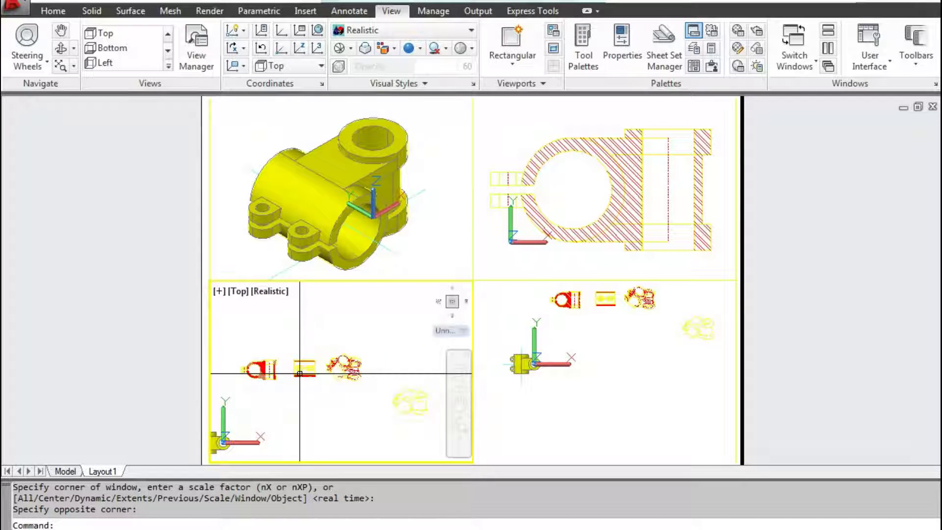
pyautogui.write('z')
pyautogui.press('Return')
pyautogui.scroll(4, 344, 367)
pyautogui.press('Escape')
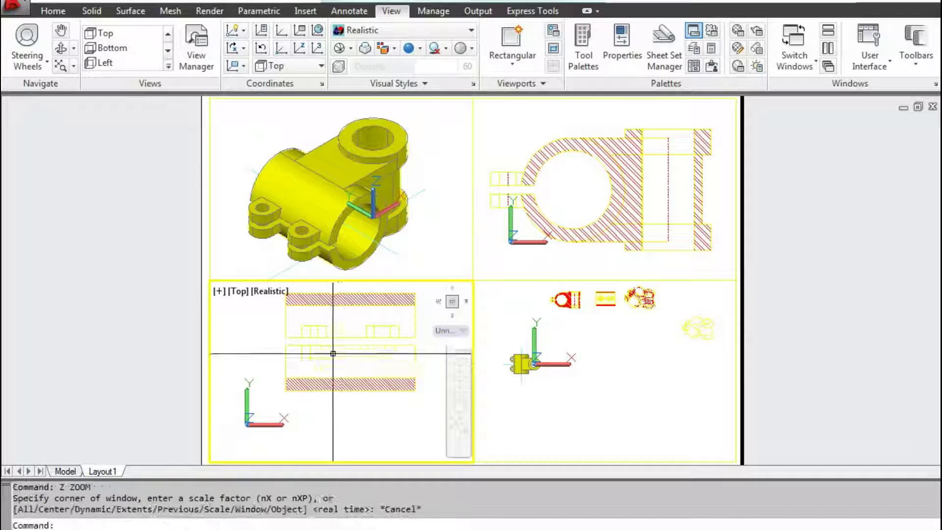
pyautogui.moveTo(344, 367); pyautogui.dragTo(326, 385, button='middle')
pyautogui.write('z')
pyautogui.press('Return')
pyautogui.click(253, 314)
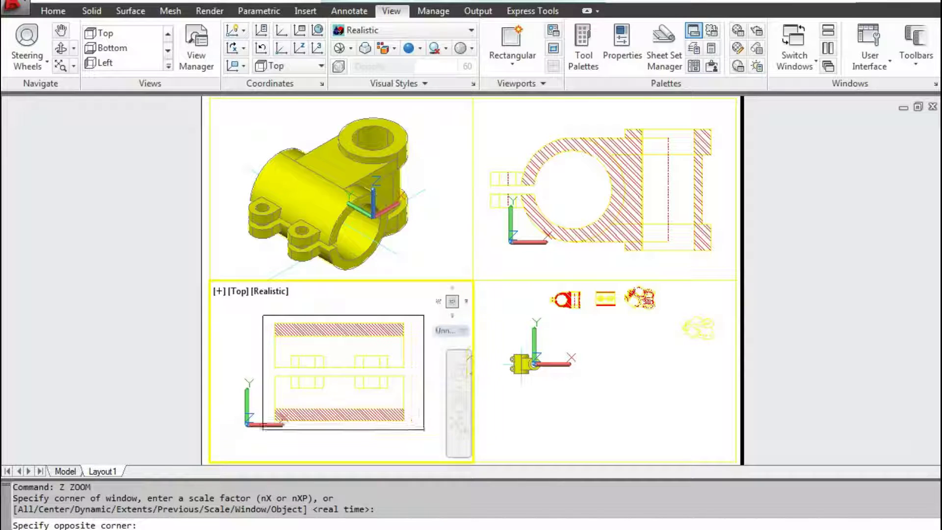
pyautogui.click(419, 432)
# Step: Window-zoom the flattened line drawing to fill the bottom-right viewport, then return to paper space
pyautogui.click(627, 339)
pyautogui.scroll(2, 589, 377)
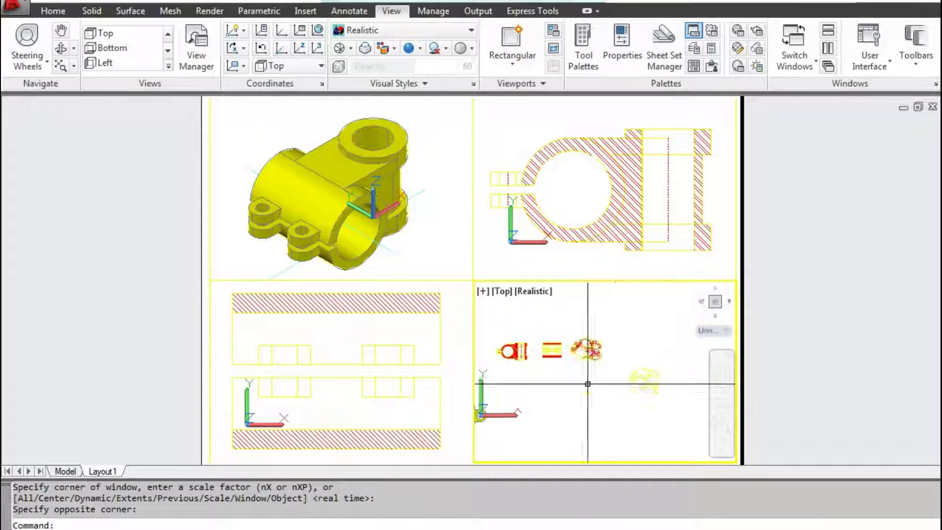
pyautogui.scroll(2, 589, 377)
pyautogui.scroll(3, 601, 374)
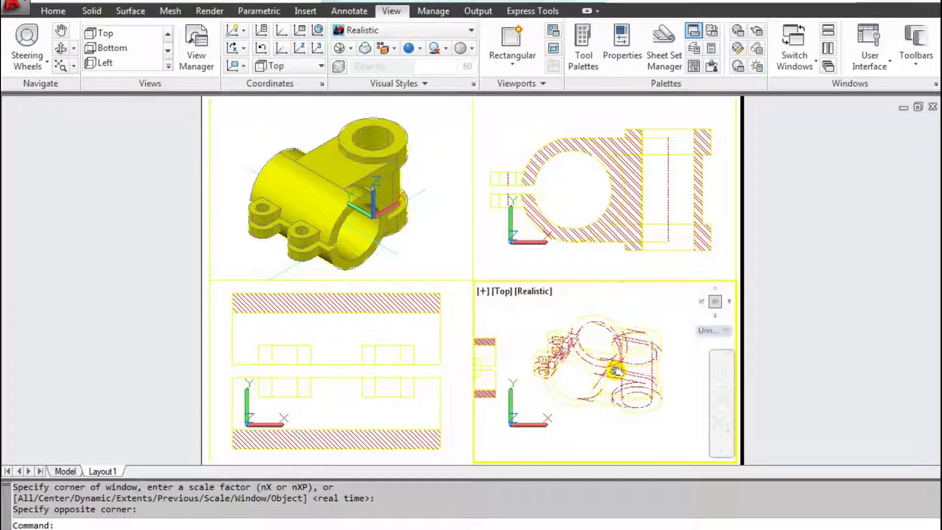
pyautogui.write('z')
pyautogui.press('Return')
pyautogui.click(540, 309)
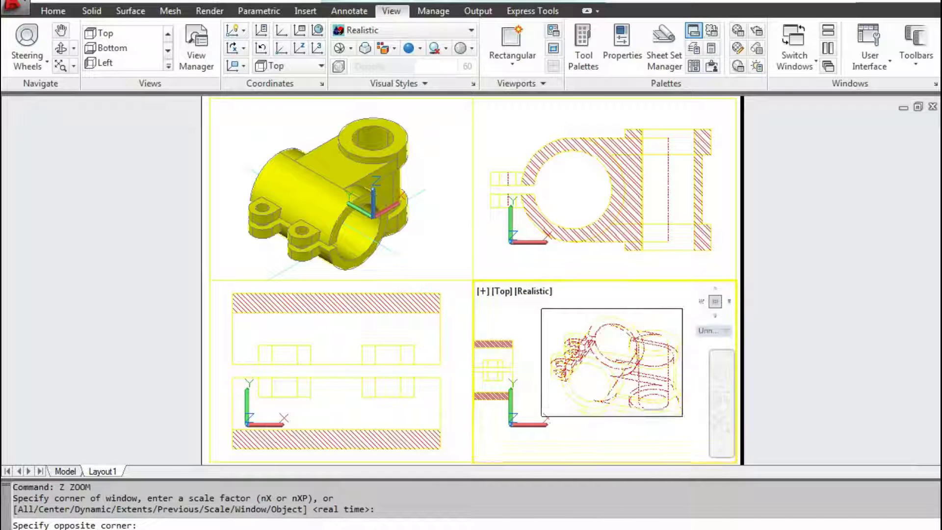
pyautogui.click(682, 416)
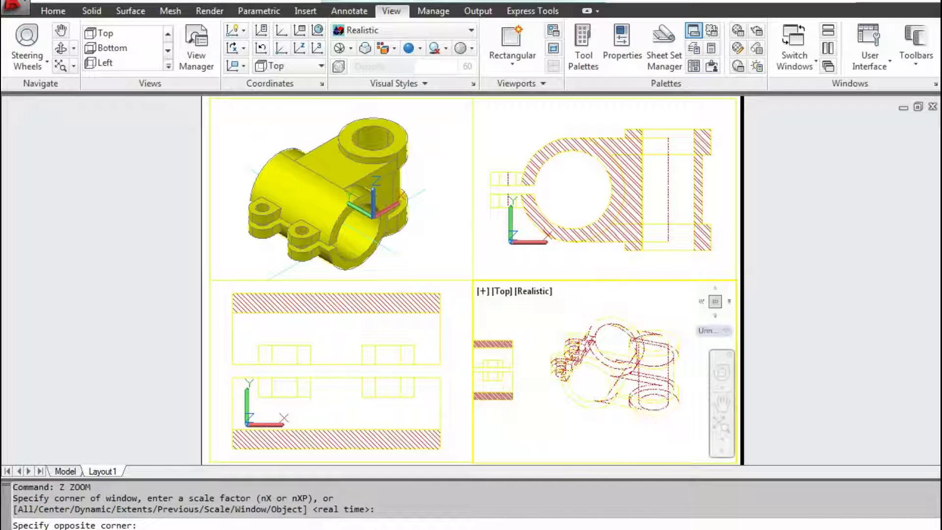
pyautogui.doubleClick(792, 334)
# Step: Set the Sheet/layout uniform background colour to Black in Options and apply it
pyautogui.scroll(-2, 509, 260)
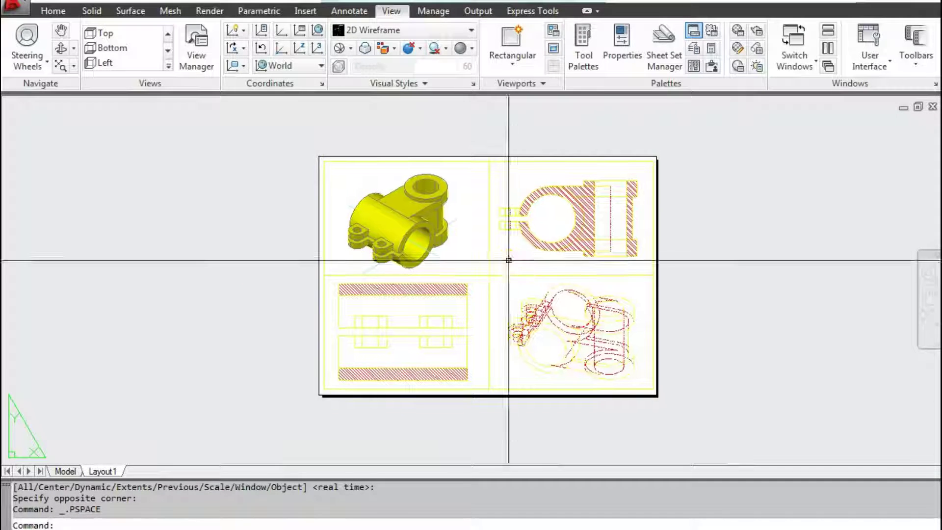
pyautogui.middleClick(509, 260)
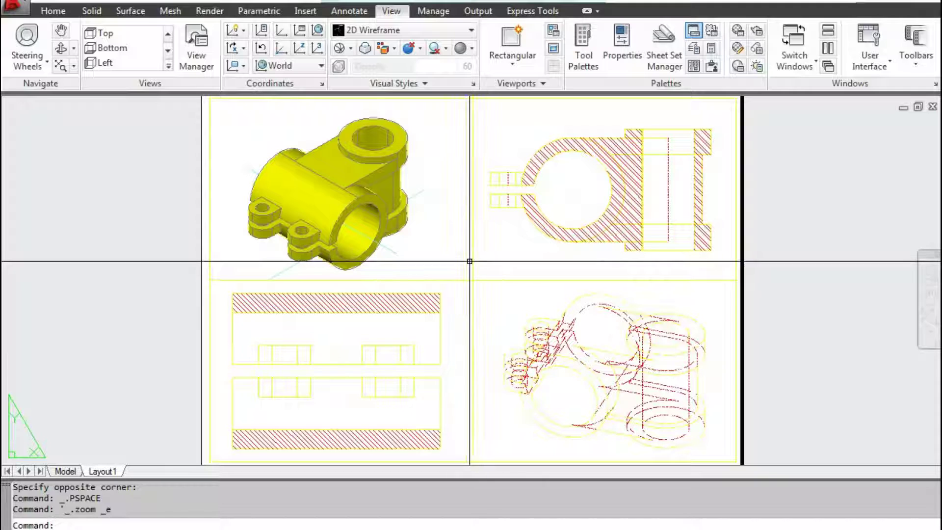
pyautogui.write('OP')
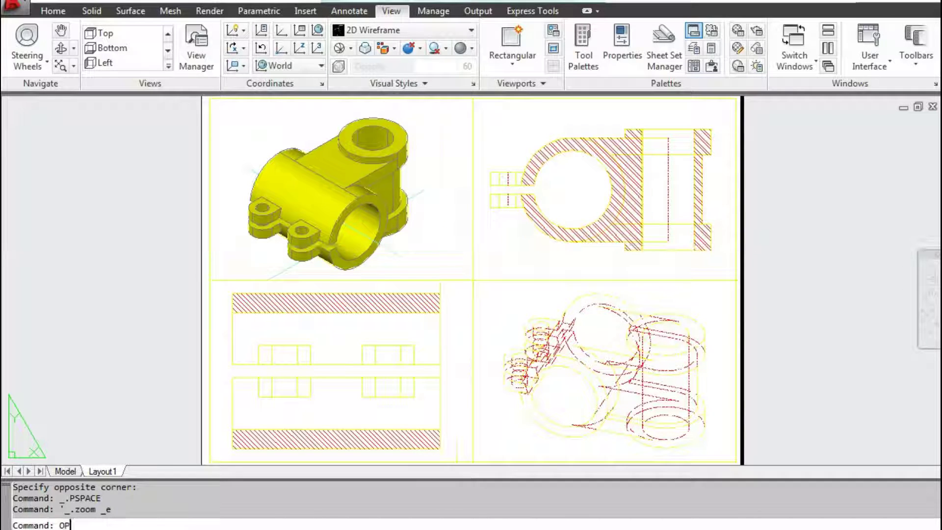
pyautogui.press('Return')
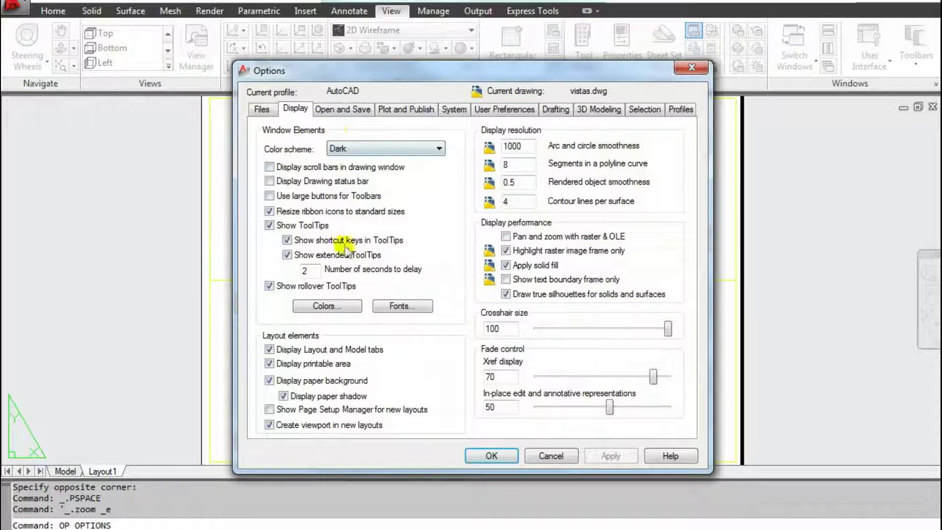
pyautogui.click(326, 306)
pyautogui.click(302, 119)
pyautogui.click(587, 111)
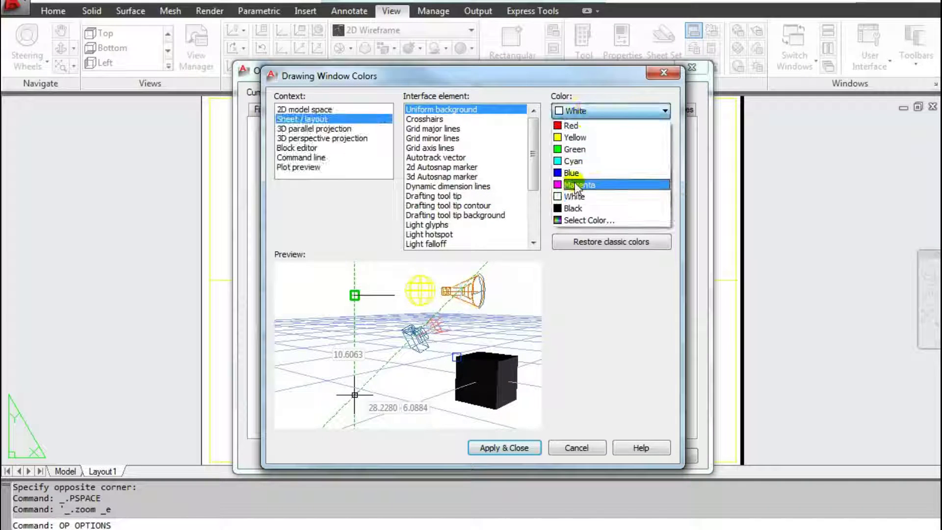
pyautogui.click(573, 208)
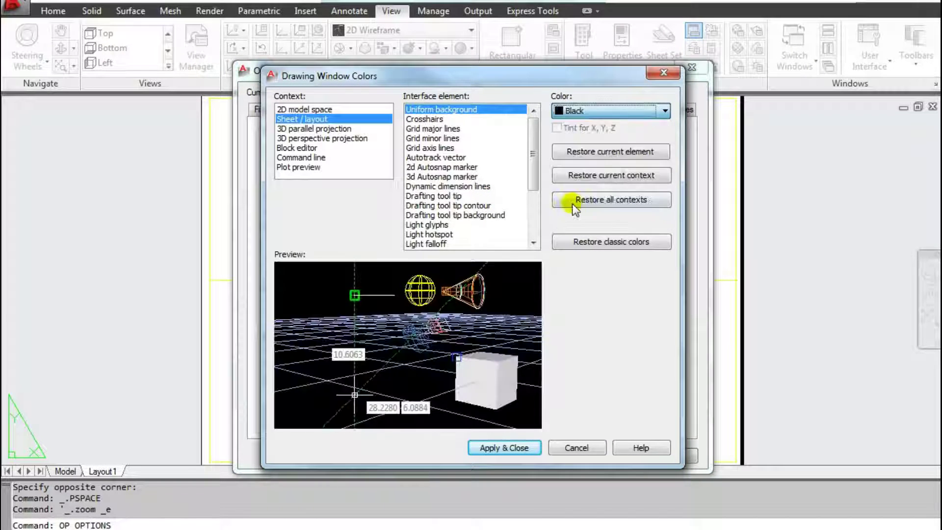
pyautogui.click(507, 444)
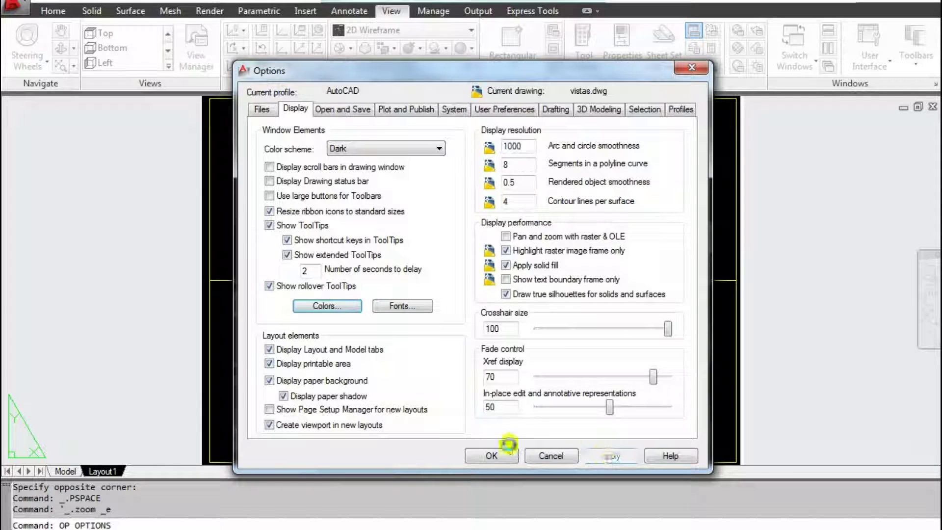
pyautogui.press('Return')
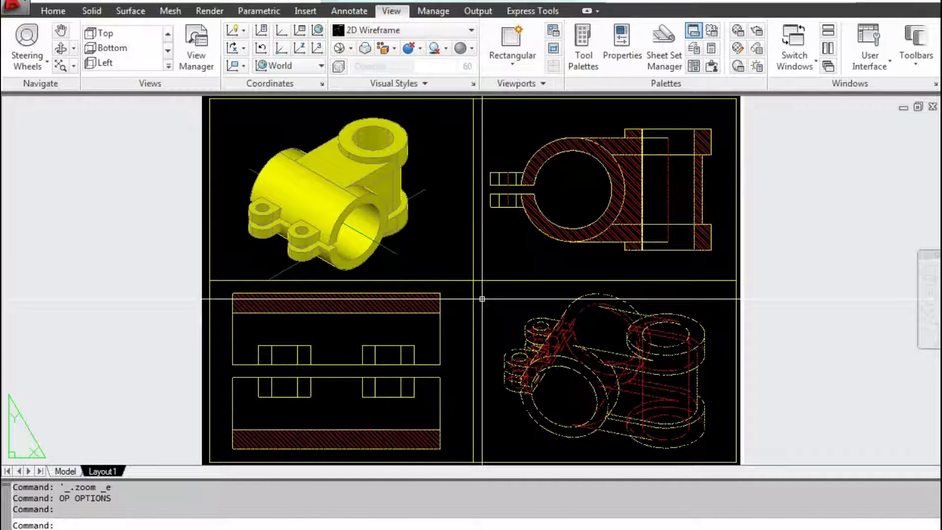
# Step: Fit the layout sheet on screen and step into and out of the top-left viewport
pyautogui.scroll(-3, 398, 255)
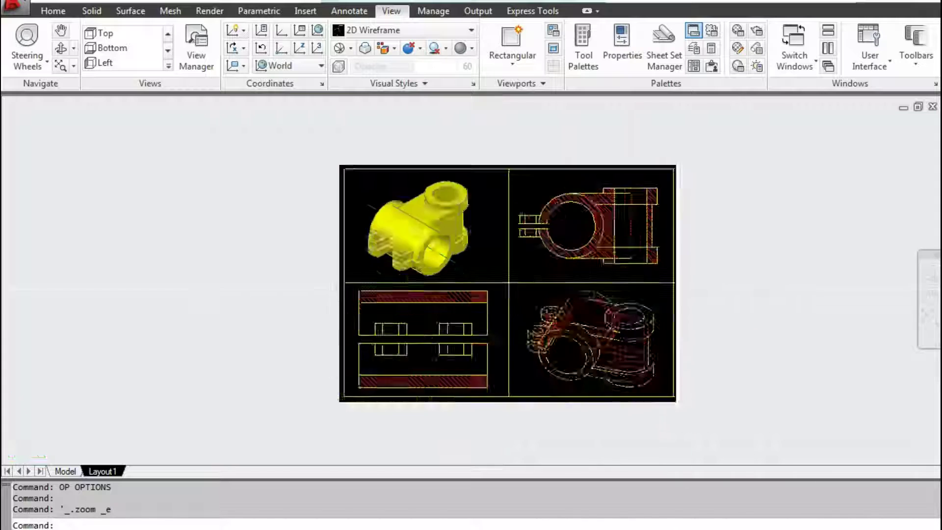
pyautogui.middleClick(395, 190)
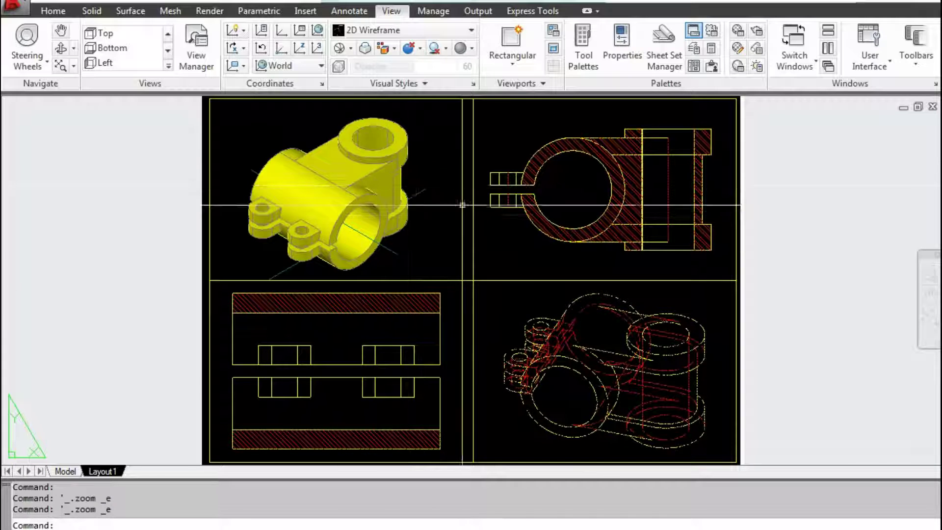
pyautogui.moveTo(508, 303); pyautogui.dragTo(523, 265, button='middle')
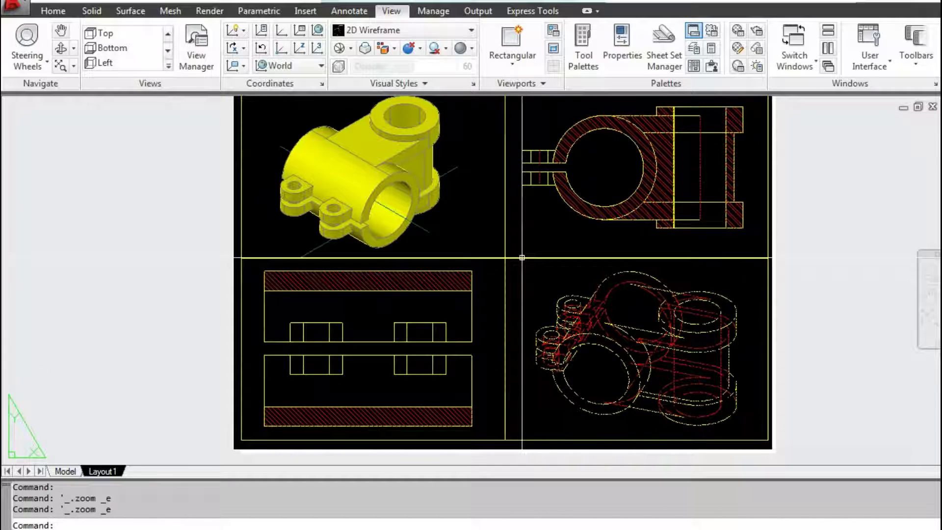
pyautogui.middleClick(522, 265)
pyautogui.doubleClick(330, 196)
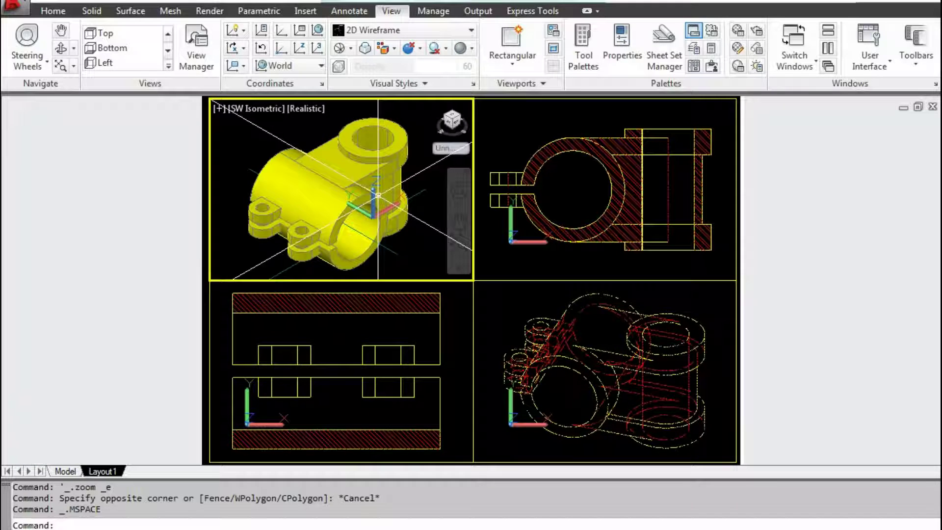
pyautogui.press('Escape')
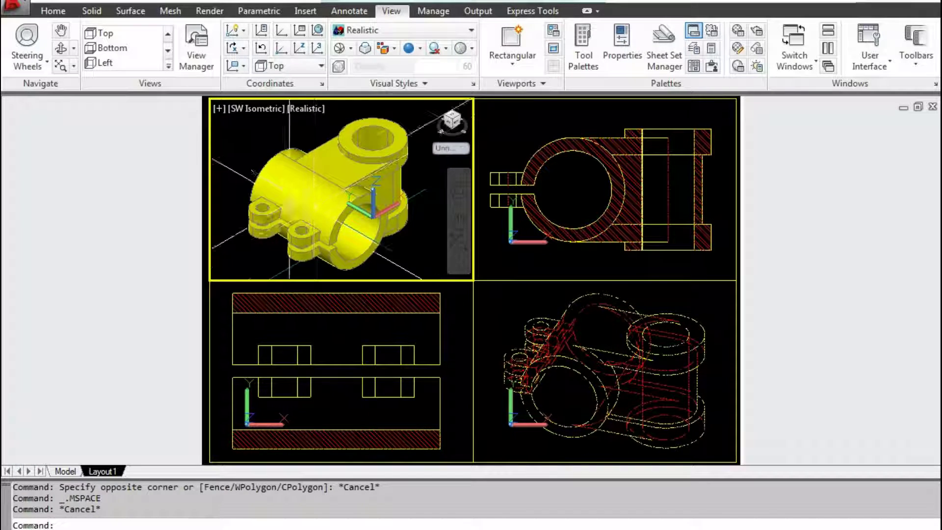
pyautogui.doubleClick(155, 181)
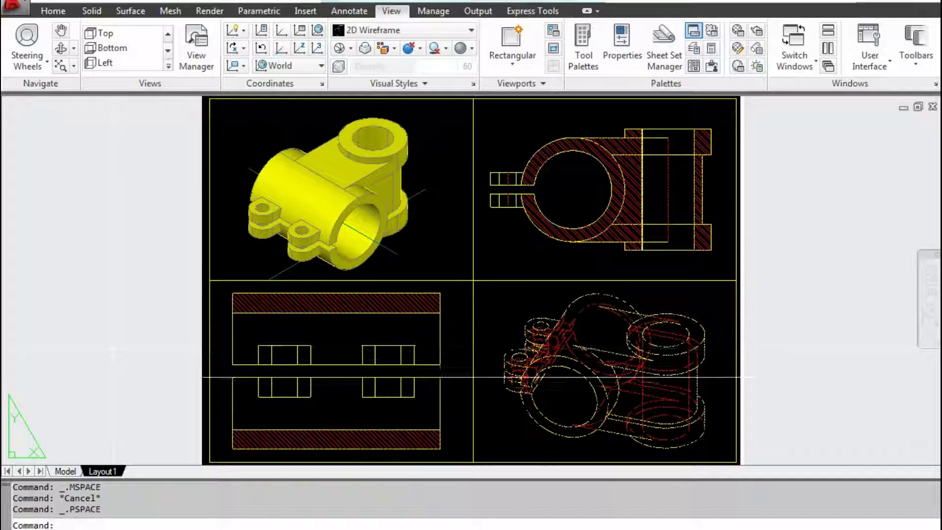
# Step: Pan the isometric bracket slightly right in the top-left viewport, leaving it active
pyautogui.doubleClick(317, 169)
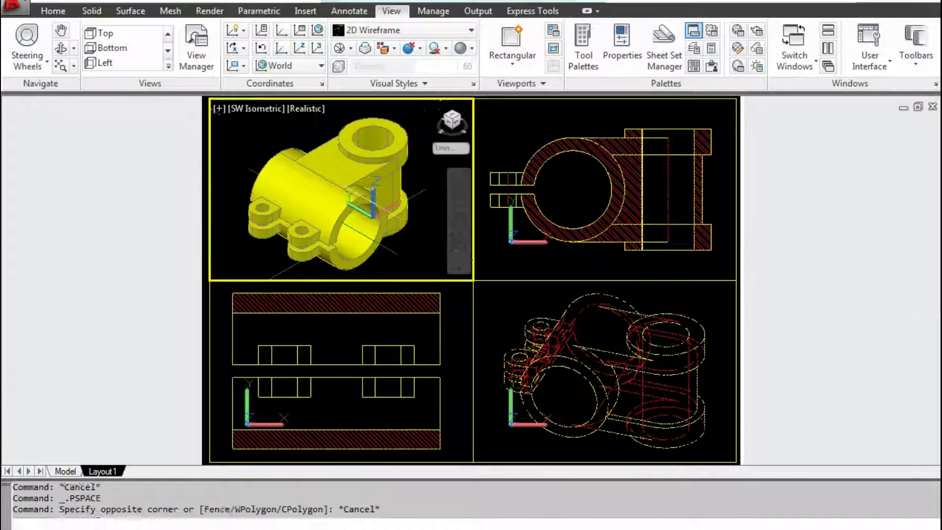
pyautogui.click(324, 182)
pyautogui.press('Escape')
pyautogui.press('Escape')
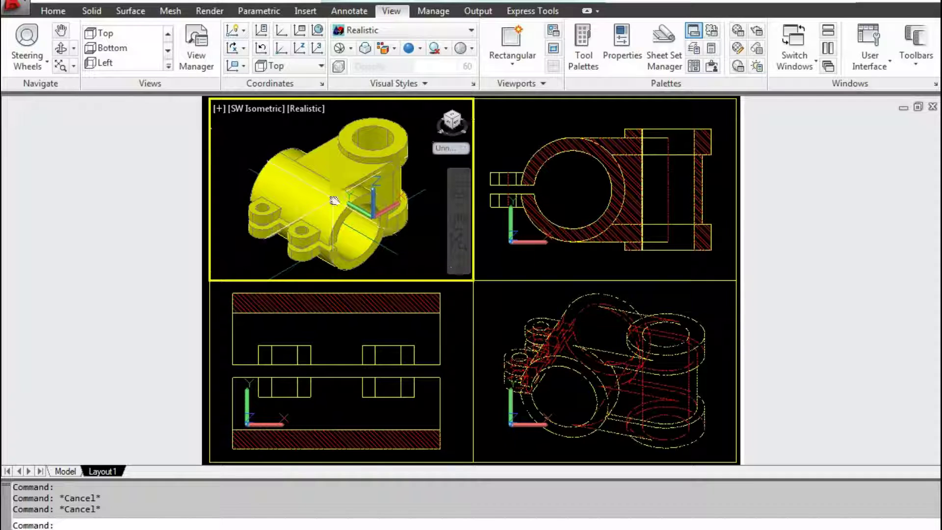
pyautogui.moveTo(334, 201); pyautogui.dragTo(338, 198, button='middle')
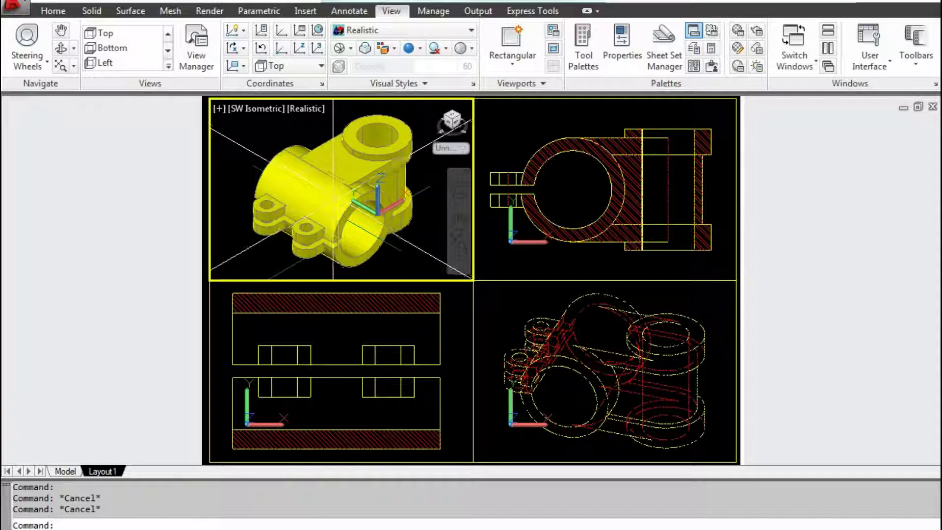
pyautogui.doubleClick(176, 179)
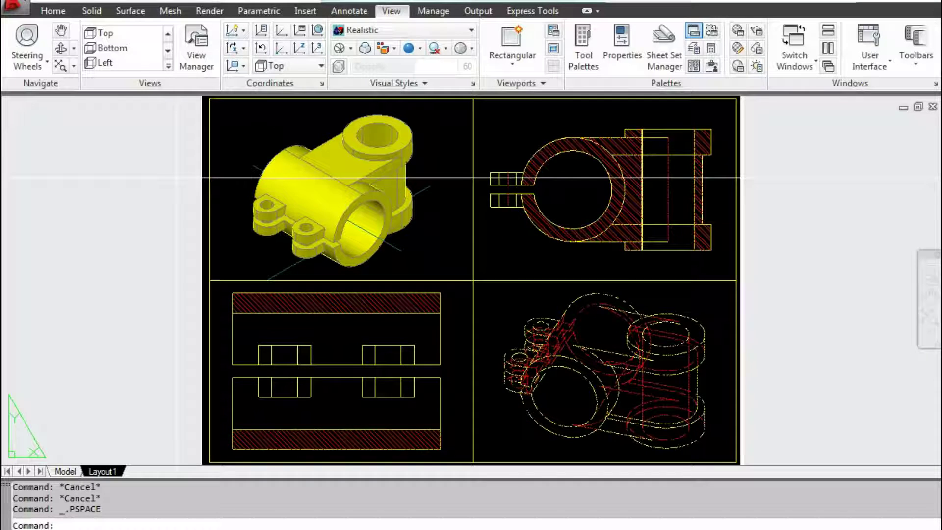
pyautogui.press('Escape')
pyautogui.doubleClick(269, 206)
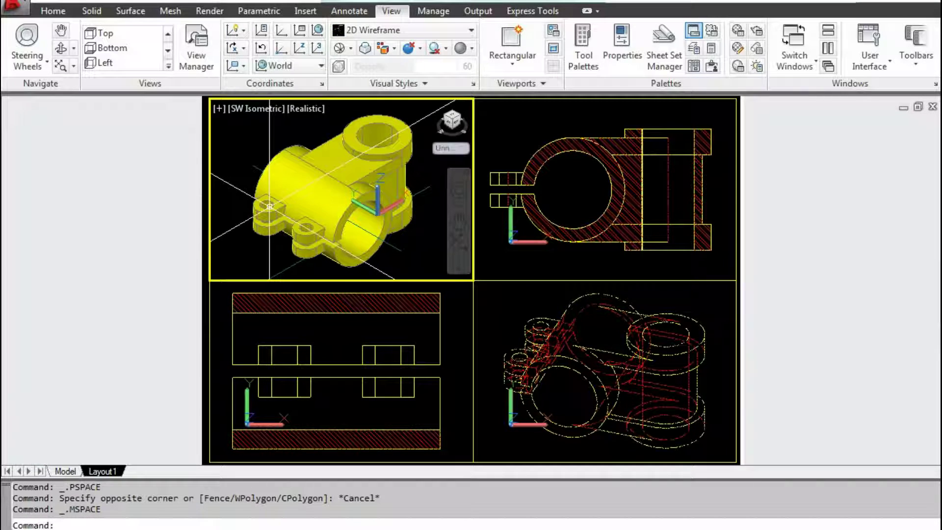
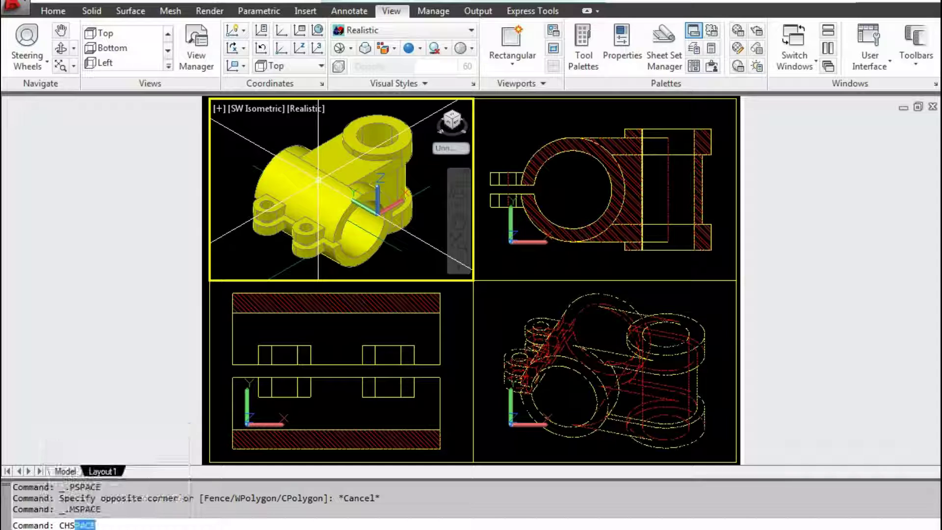
# Step: Move the yellow bracket solid from the top-left viewport into Layout1 paper space using CHSPACE
pyautogui.press('Return')
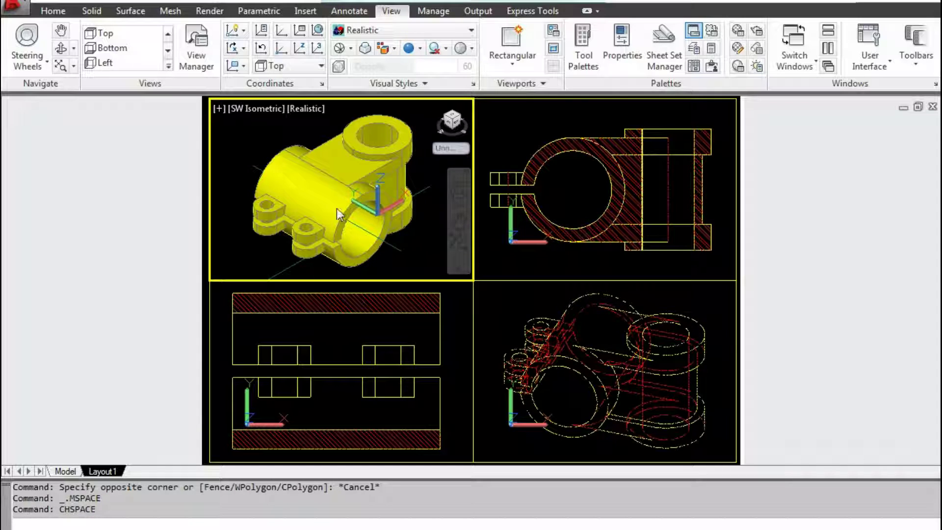
pyautogui.click(353, 204)
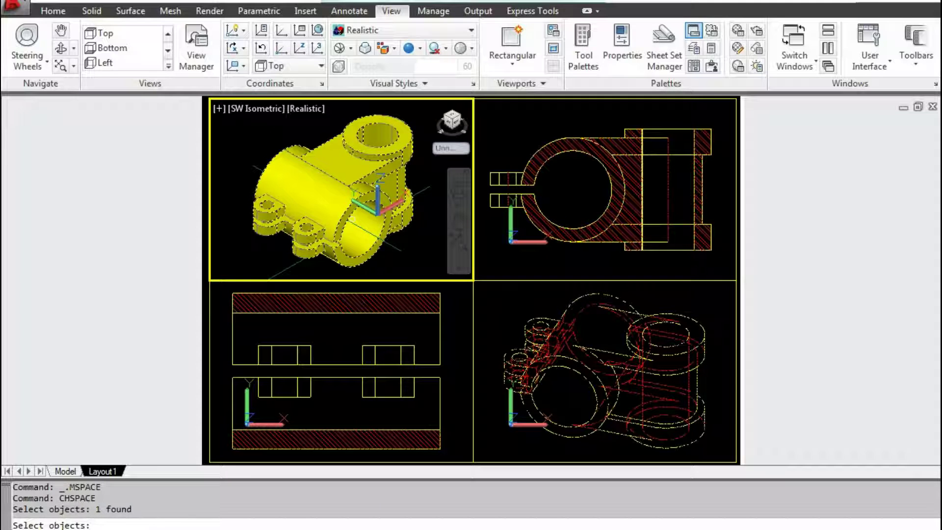
pyautogui.press('Escape')
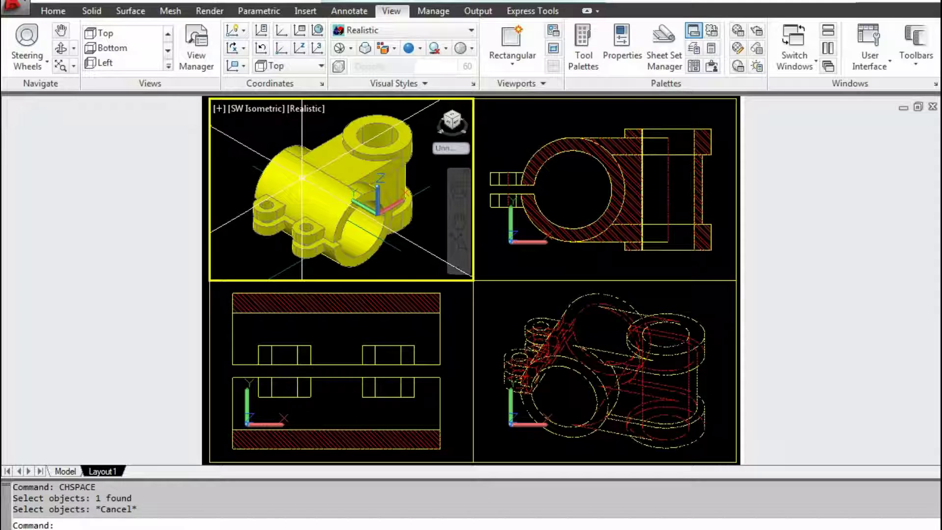
pyautogui.press('Return')
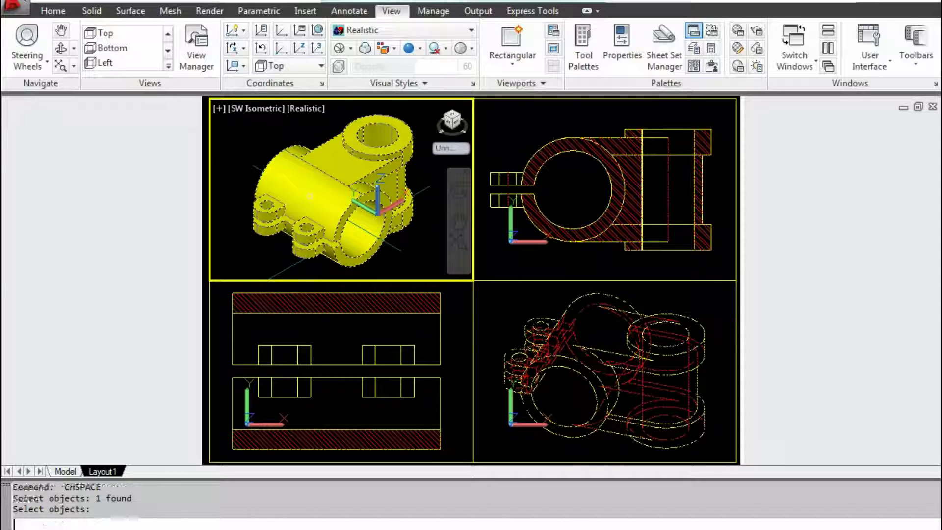
pyautogui.press('Return')
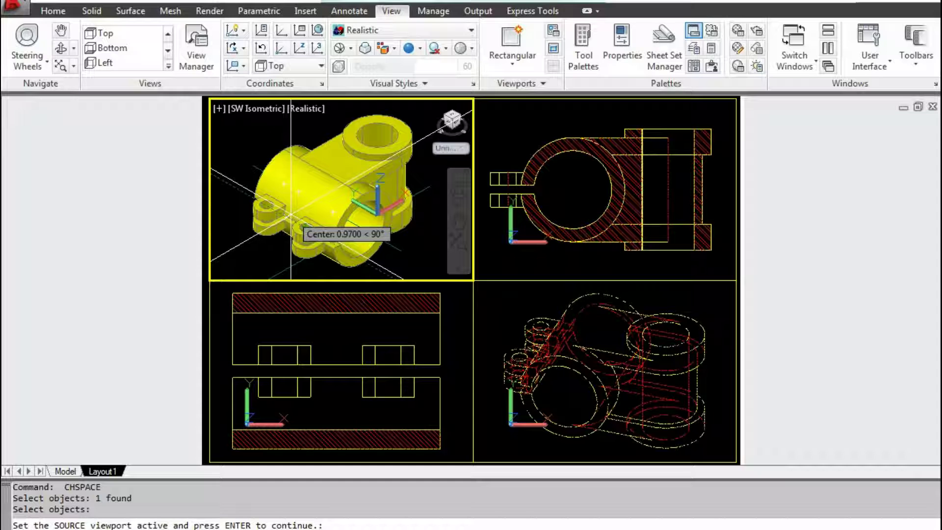
pyautogui.press('Return')
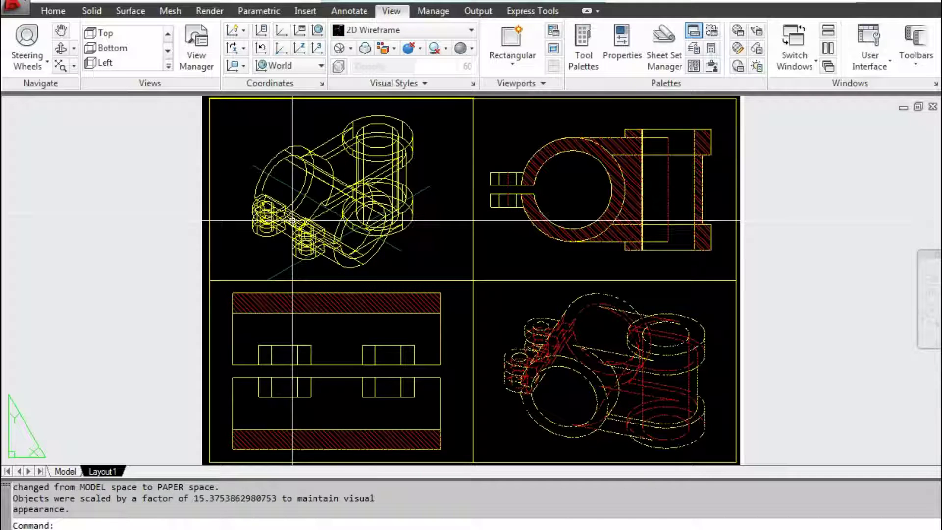
# Step: Select the bracket solid in paper space and review its properties
pyautogui.click(296, 223)
pyautogui.press('Escape')
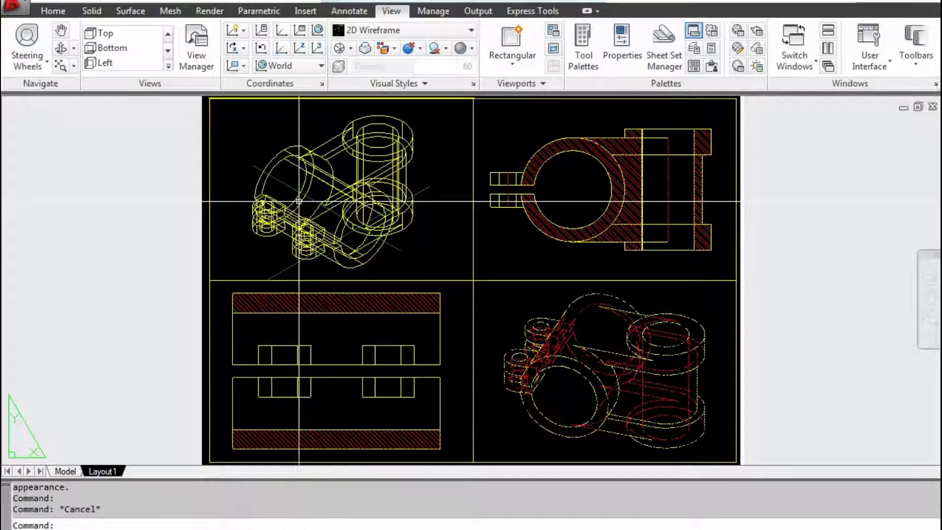
pyautogui.click(306, 218)
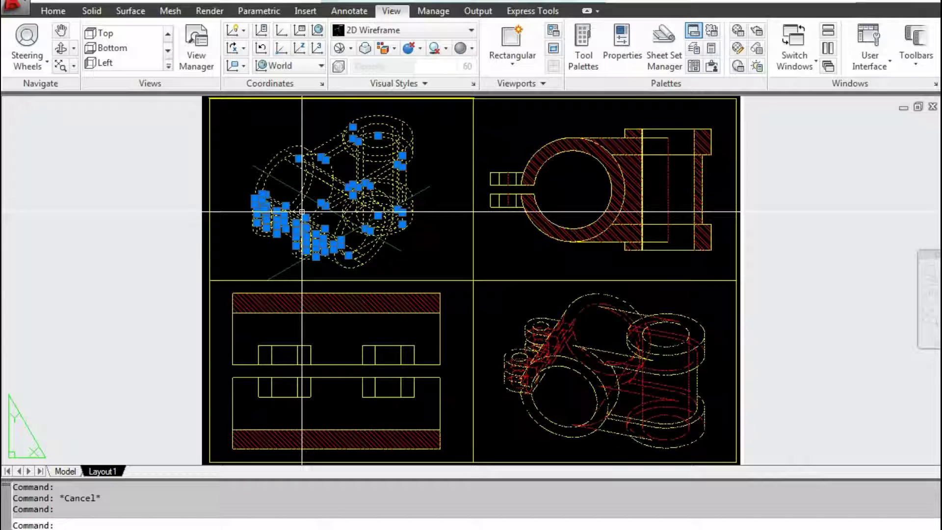
pyautogui.write('mo')
pyautogui.press('Return')
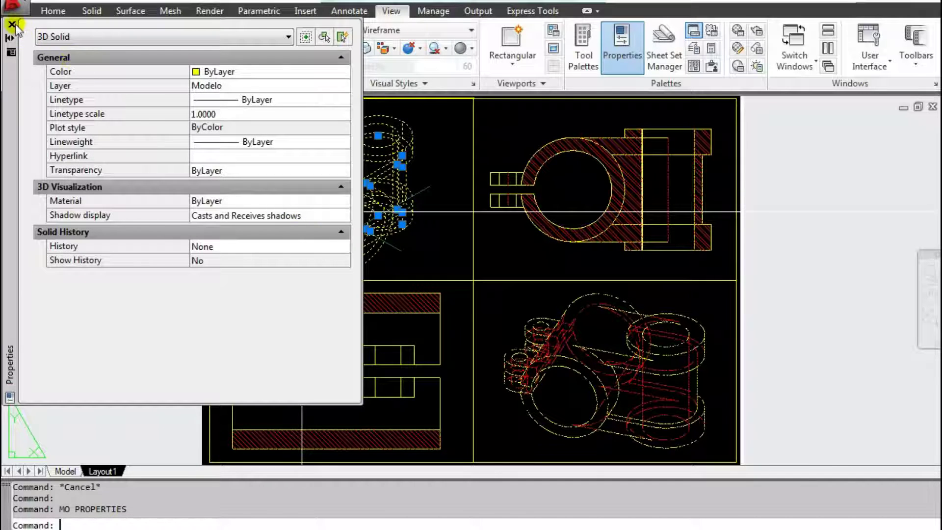
pyautogui.click(12, 24)
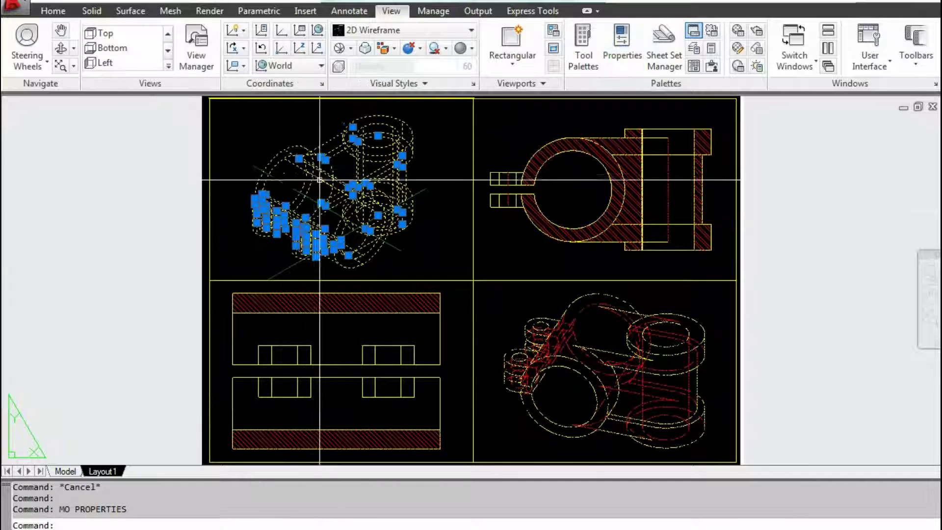
# Step: Shift the solid in paper space to the left of the four viewports
pyautogui.write('m')
pyautogui.press('Return')
pyautogui.click(325, 205)
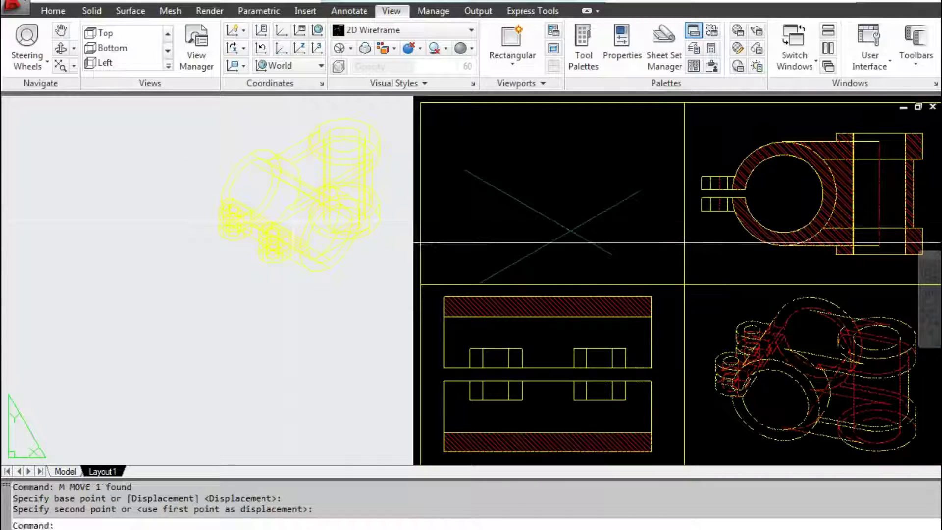
pyautogui.keyDown('shift'); pyautogui.moveTo(684, 242); pyautogui.dragTo(684, 200, button='middle'); pyautogui.keyUp('shift')
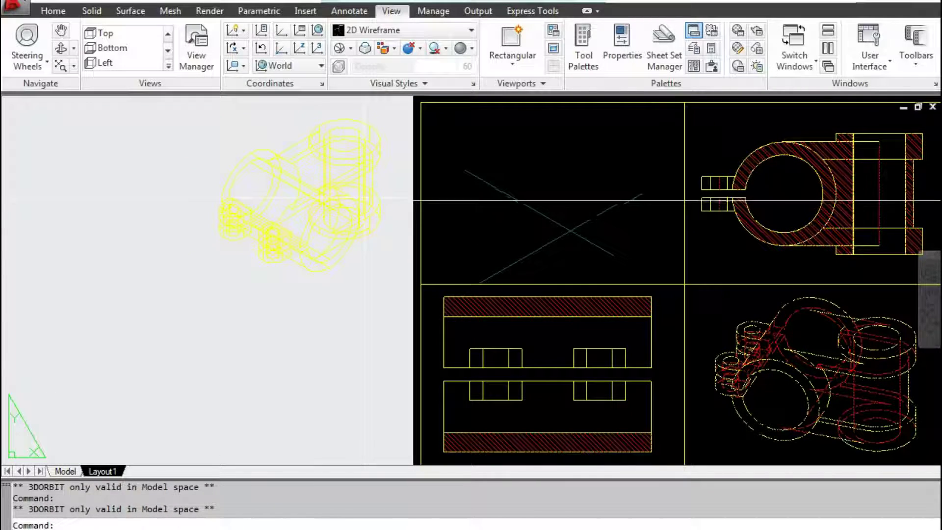
pyautogui.press('Escape')
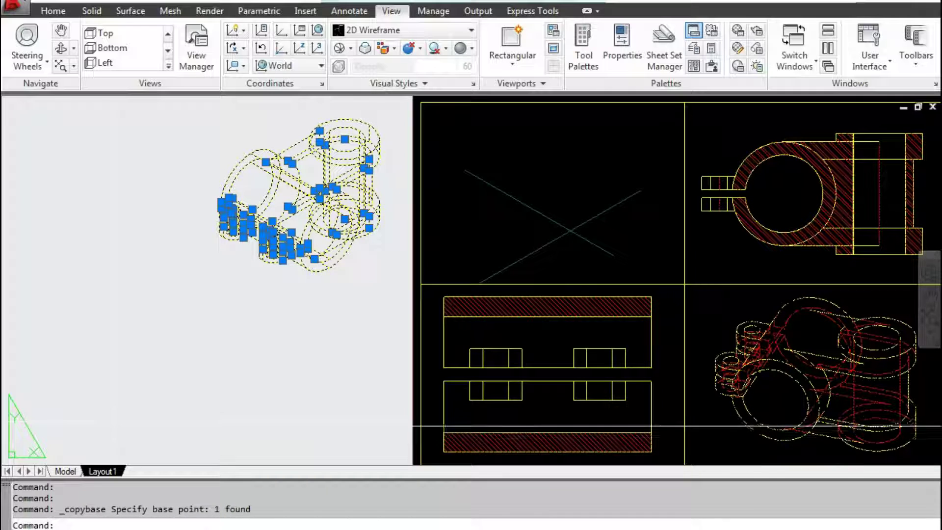
# Step: Try pasting the copied solid into model space, then cancel and return to Layout1
pyautogui.click(66, 471)
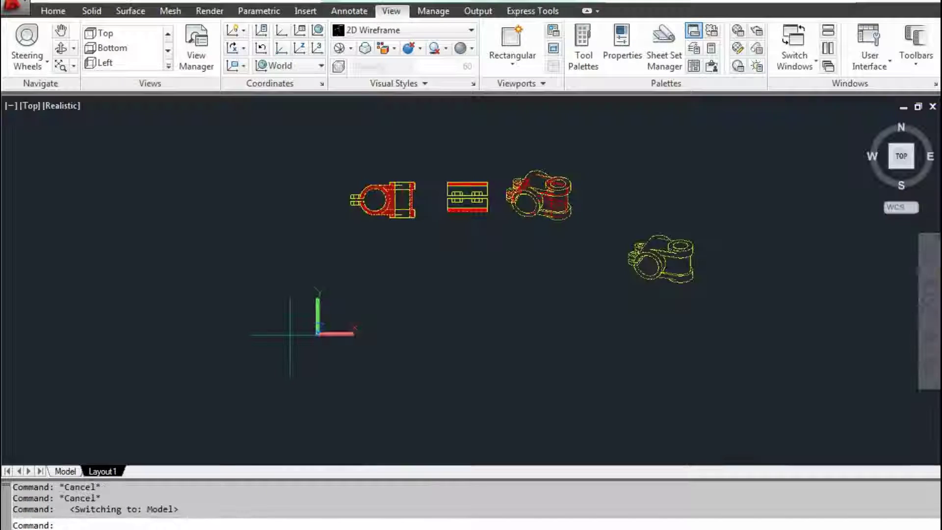
pyautogui.hotkey('ctrl', 'v')
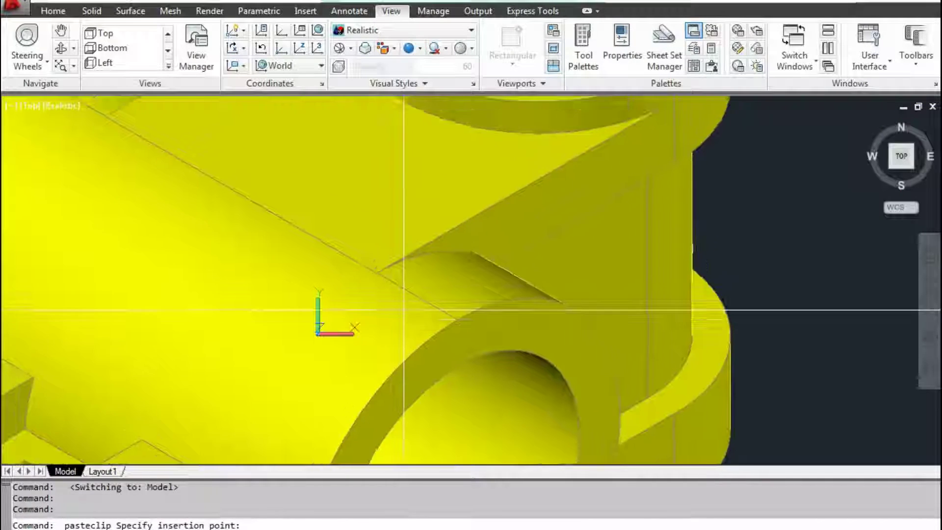
pyautogui.press('Escape')
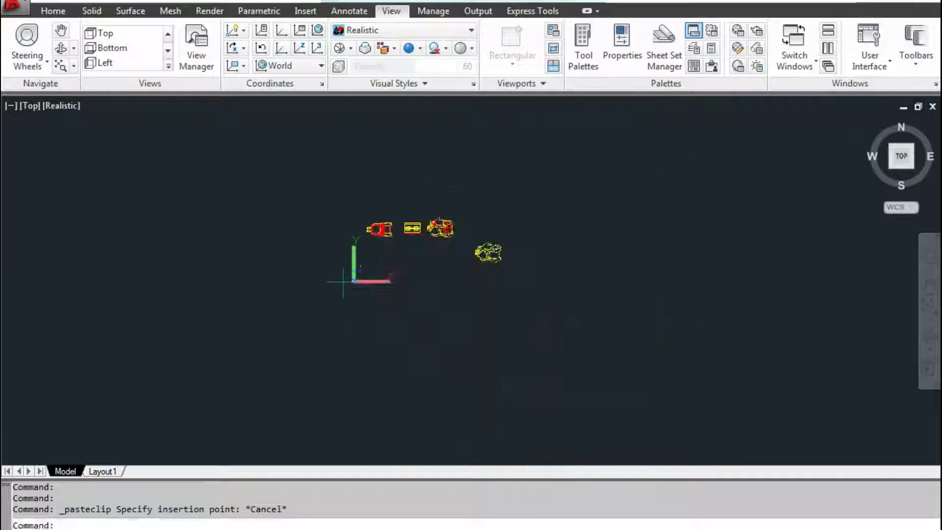
pyautogui.click(116, 472)
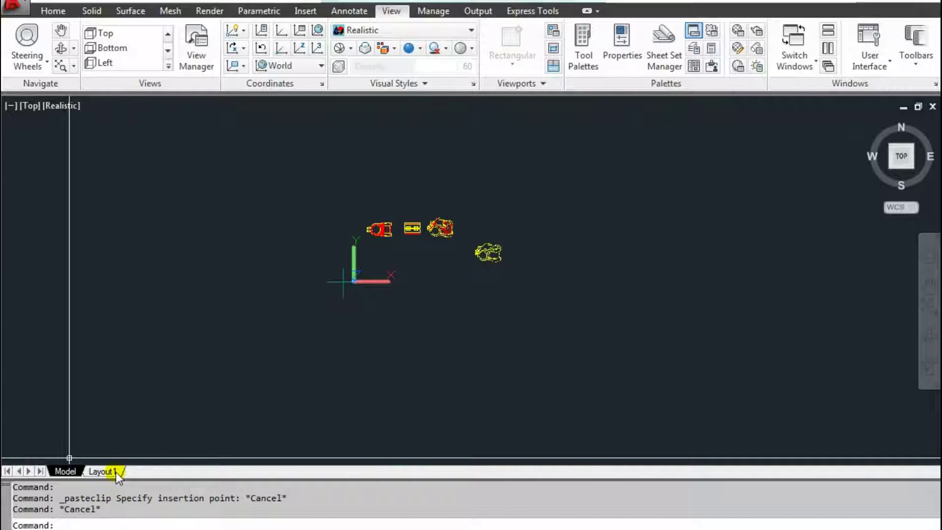
pyautogui.press('Escape')
pyautogui.press('Escape')
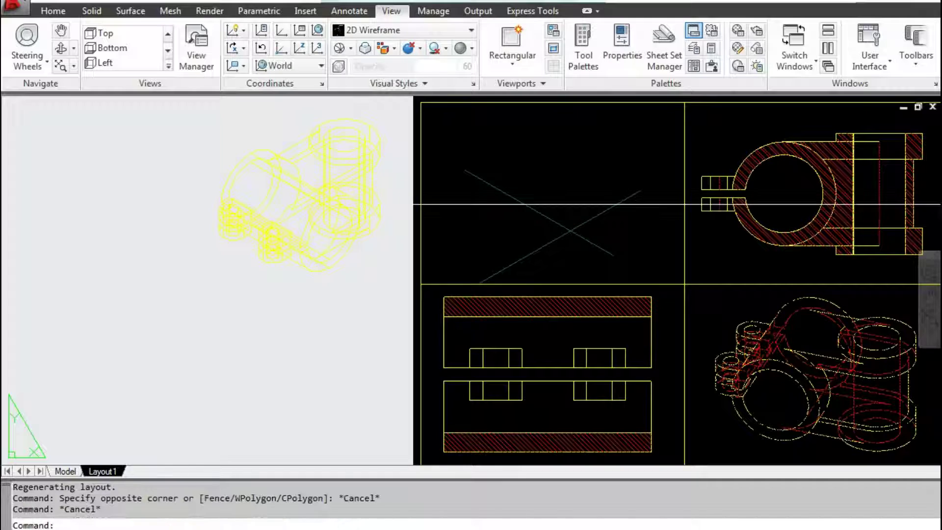
pyautogui.moveTo(684, 205); pyautogui.dragTo(640, 215, button='middle')
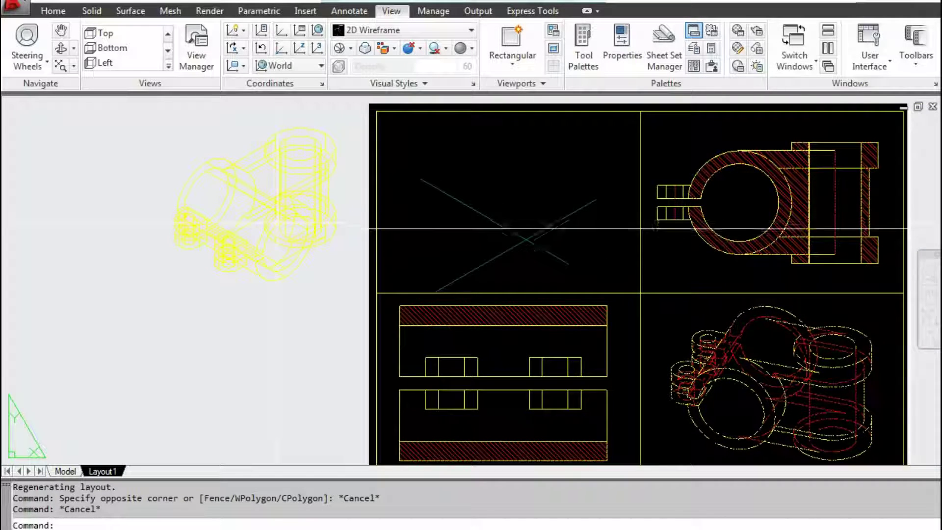
# Step: Paste the copied solid into model space and erase it again
pyautogui.click(66, 471)
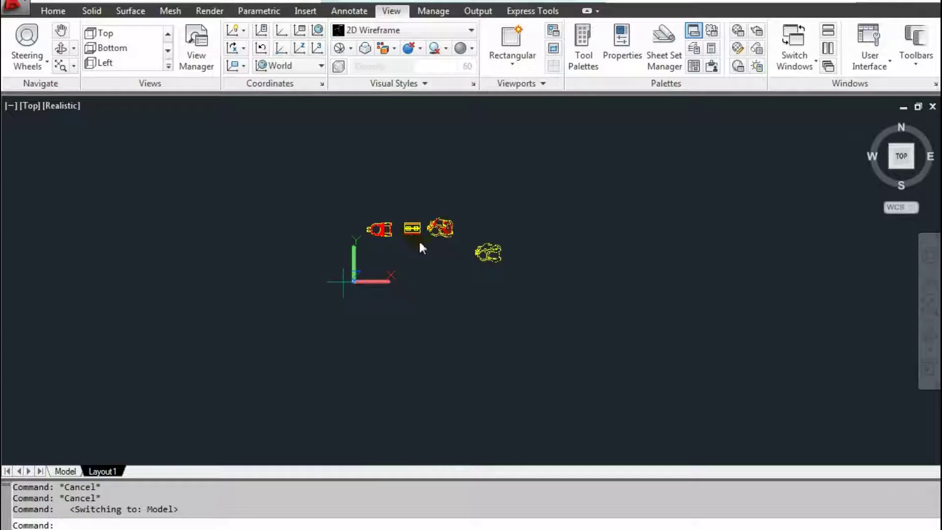
pyautogui.hotkey('ctrl', 'v')
pyautogui.click(537, 297)
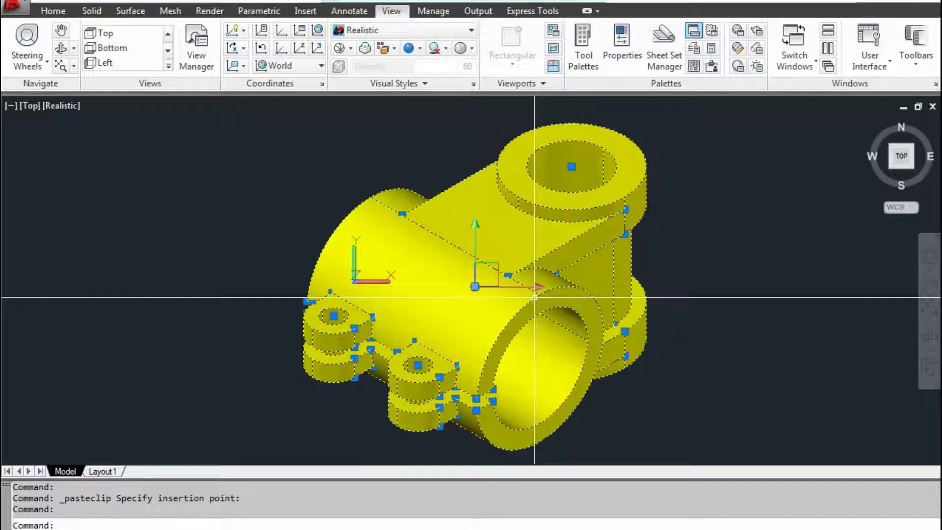
pyautogui.write('e')
pyautogui.press('Return')
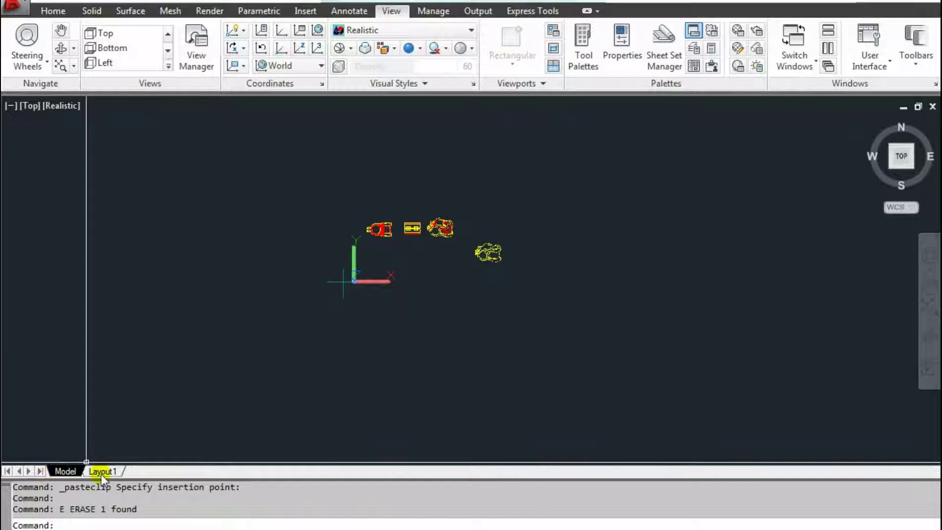
# Step: Undo with U back to the original drawing and switch to the Model tab
pyautogui.click(102, 471)
pyautogui.press('Escape')
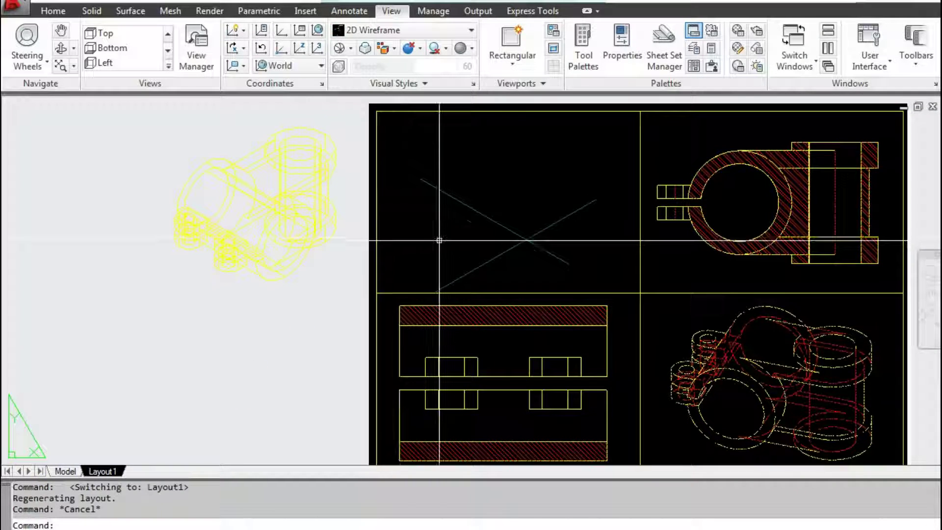
pyautogui.write('u')
pyautogui.press('Return')
pyautogui.press('Return')
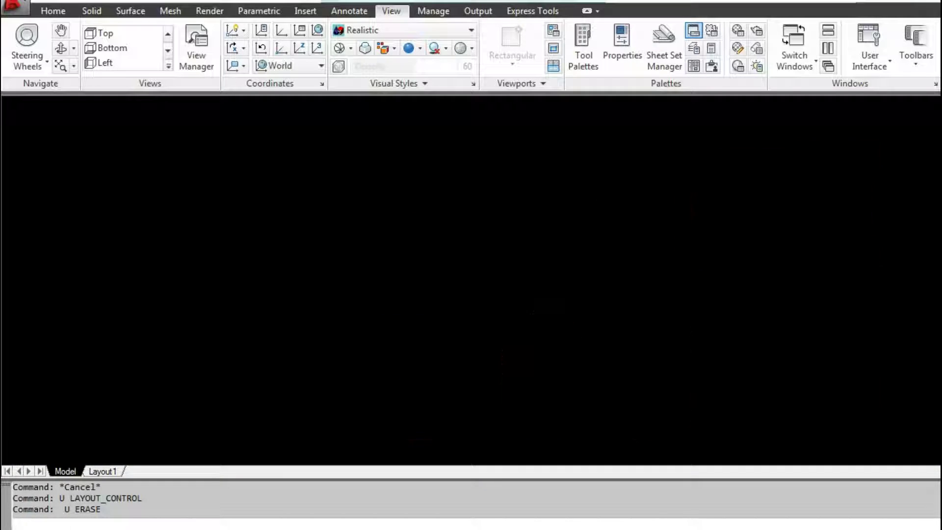
pyautogui.press('Return')
pyautogui.press('Return')
pyautogui.press('Return')
pyautogui.press('Return')
pyautogui.press('Return')
pyautogui.press('Return')
pyautogui.press('Return')
pyautogui.press('Return')
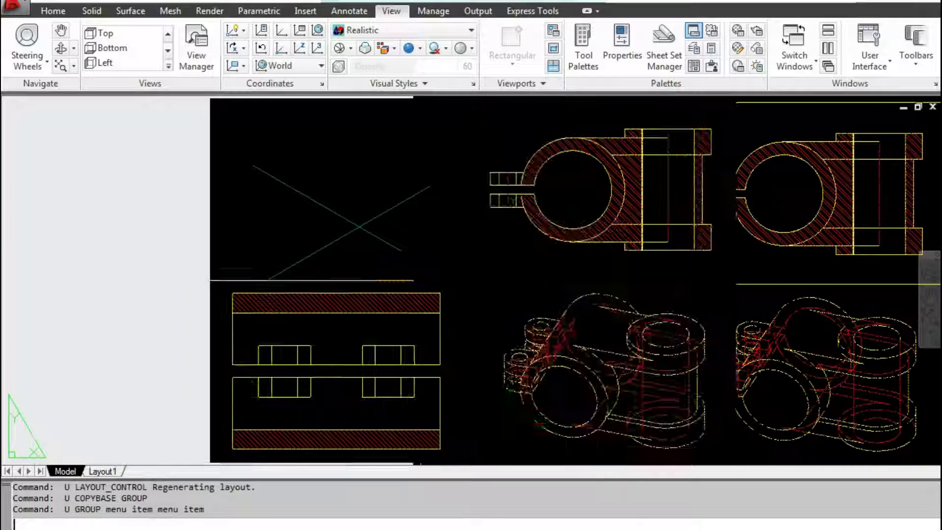
pyautogui.press('Return')
pyautogui.press('Return')
pyautogui.press('Return')
pyautogui.press('Return')
pyautogui.doubleClick(157, 269)
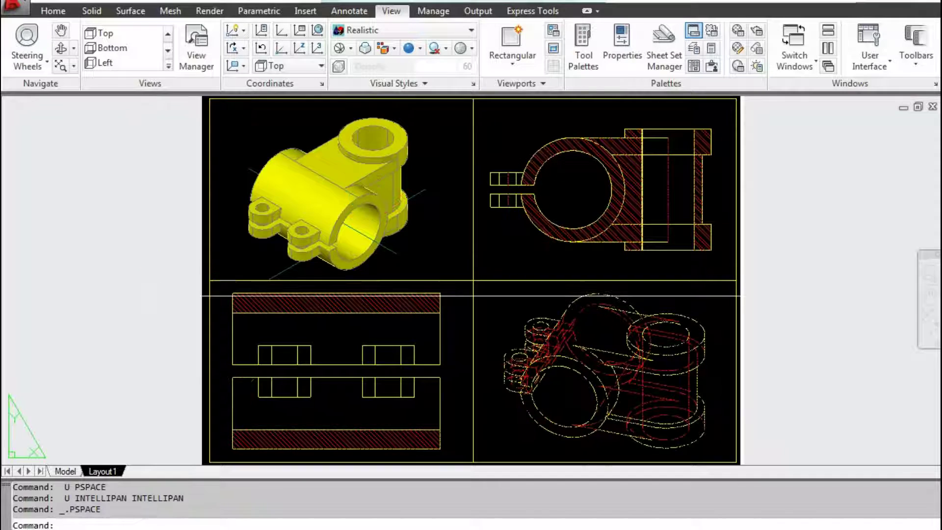
pyautogui.click(82, 471)
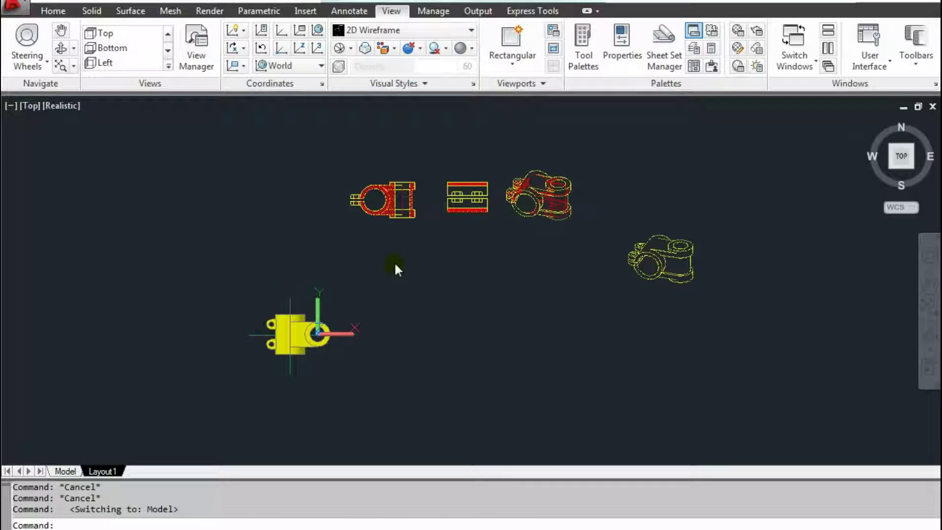
# Step: Orbit to a 3D view of the bracket solid and bring up the Home ribbon tools
pyautogui.scroll(2, 314, 356)
pyautogui.scroll(2, 312, 354)
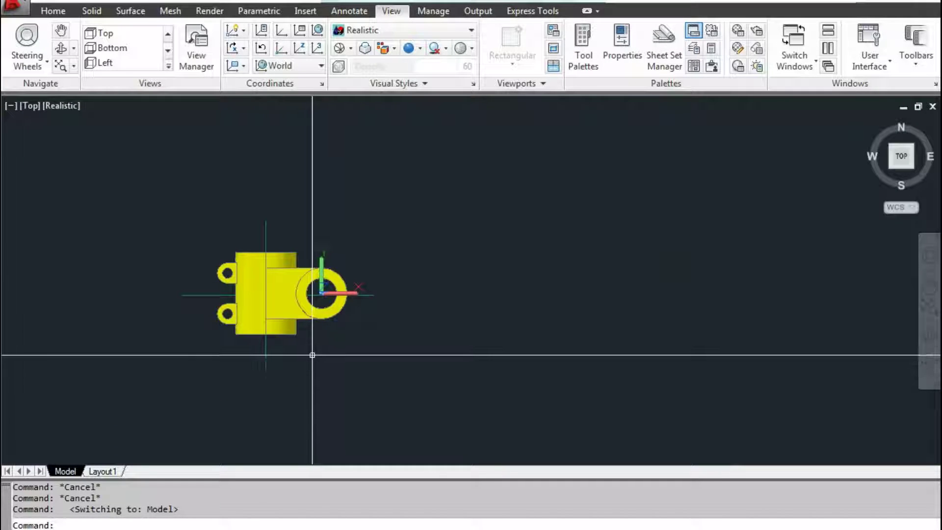
pyautogui.keyDown('shift'); pyautogui.moveTo(313, 357); pyautogui.dragTo(358, 245, button='middle'); pyautogui.keyUp('shift')
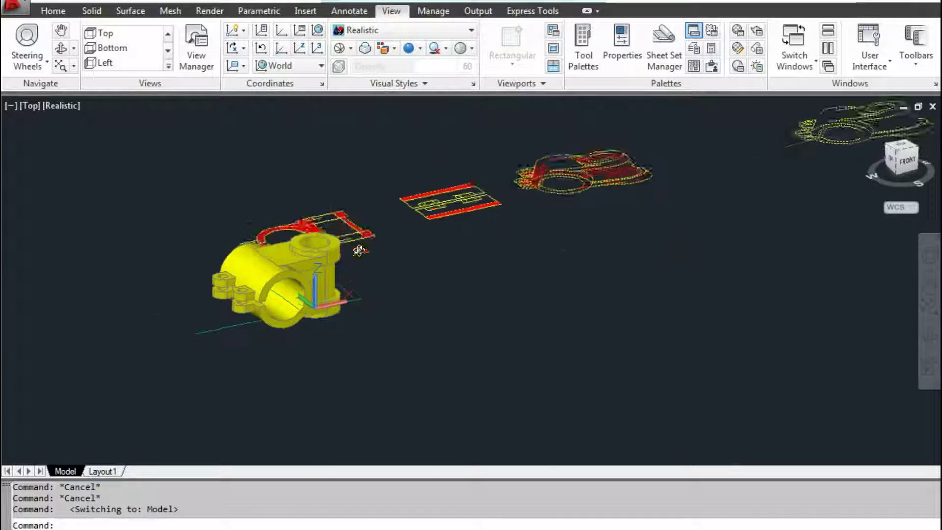
pyautogui.click(280, 255)
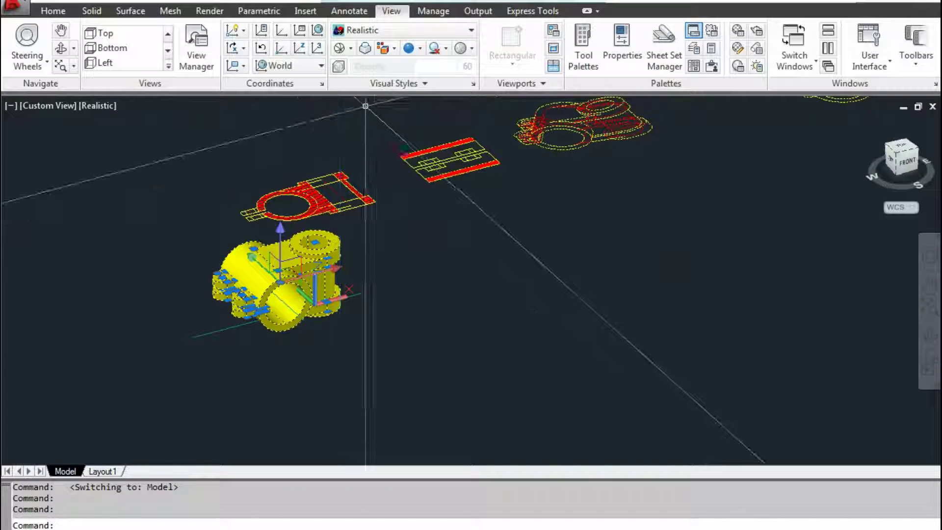
pyautogui.press('Escape')
pyautogui.press('Escape')
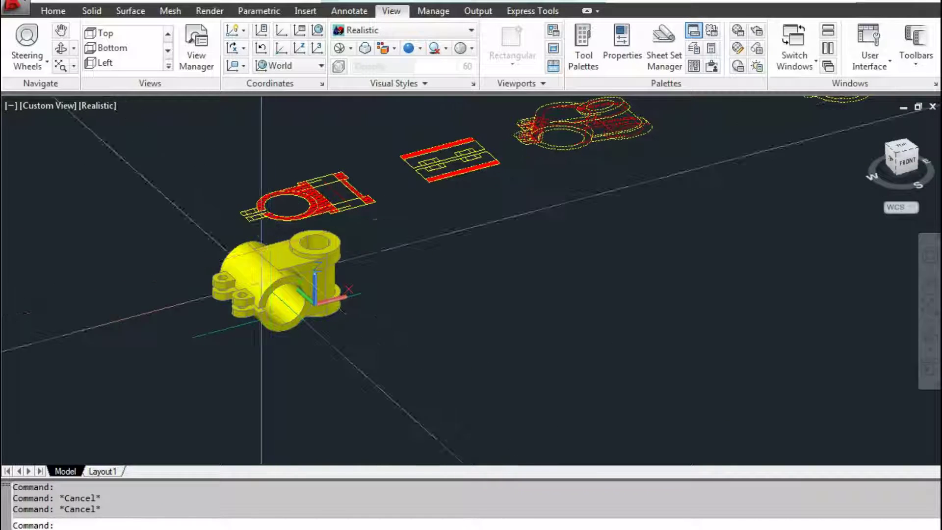
pyautogui.keyDown('shift'); pyautogui.moveTo(291, 290); pyautogui.dragTo(267, 127, button='middle'); pyautogui.keyUp('shift')
pyautogui.click(53, 10)
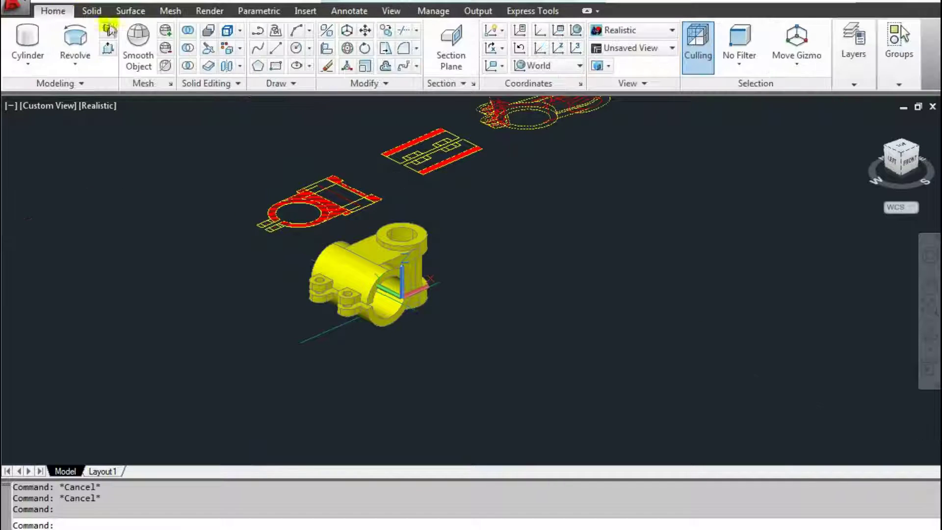
# Step: Place a vertical section plane through the bracket with two points and expand the Section panel
pyautogui.click(451, 47)
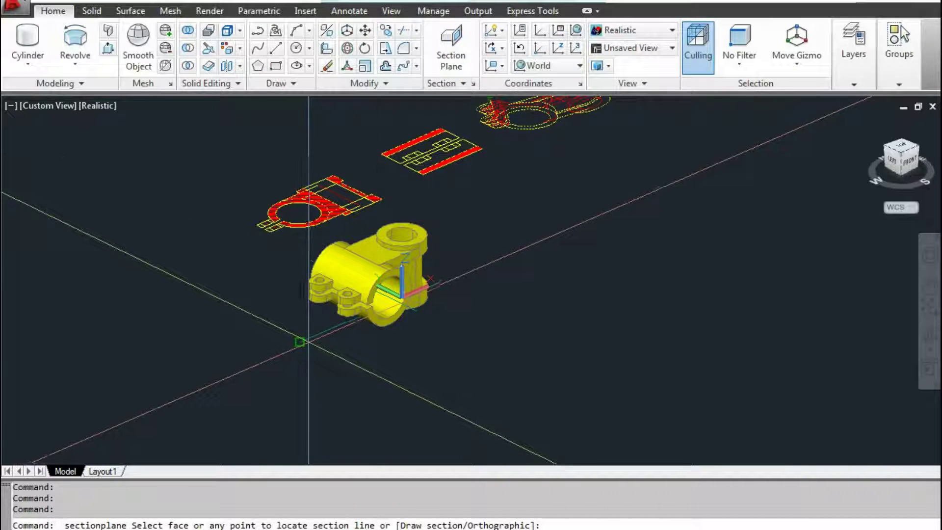
pyautogui.click(301, 342)
pyautogui.click(441, 290)
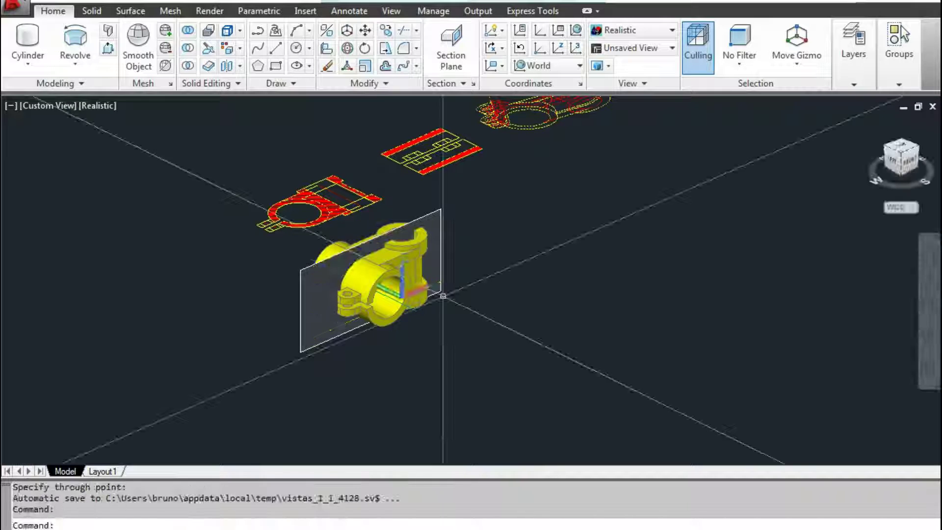
pyautogui.scroll(6, 373, 285)
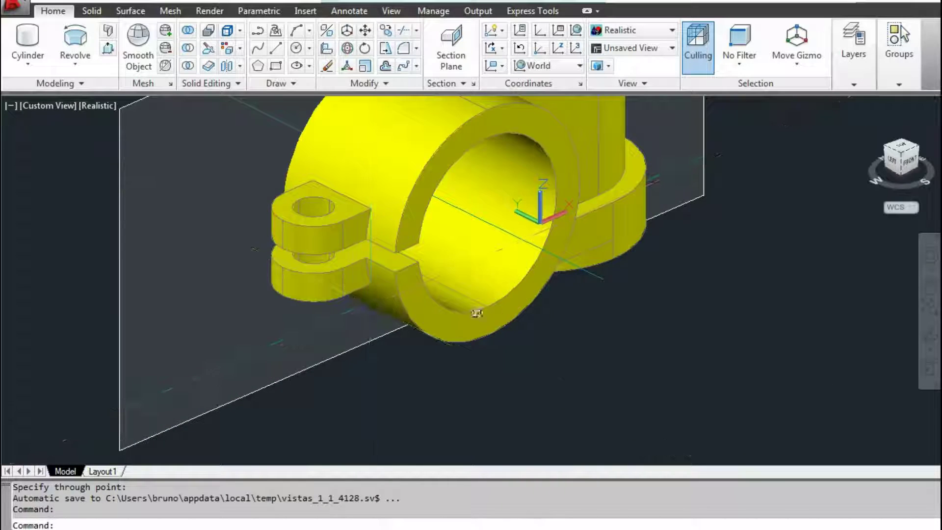
pyautogui.moveTo(479, 311)
pyautogui.keyDown('shift'); pyautogui.mouseDown(button='middle')
pyautogui.moveTo(611, 301)
pyautogui.moveTo(574, 267)
pyautogui.moveTo(417, 285)
pyautogui.moveTo(592, 293)
pyautogui.mouseUp(button='middle'); pyautogui.keyUp('shift')
pyautogui.scroll(-5, 564, 261)
pyautogui.click(592, 294)
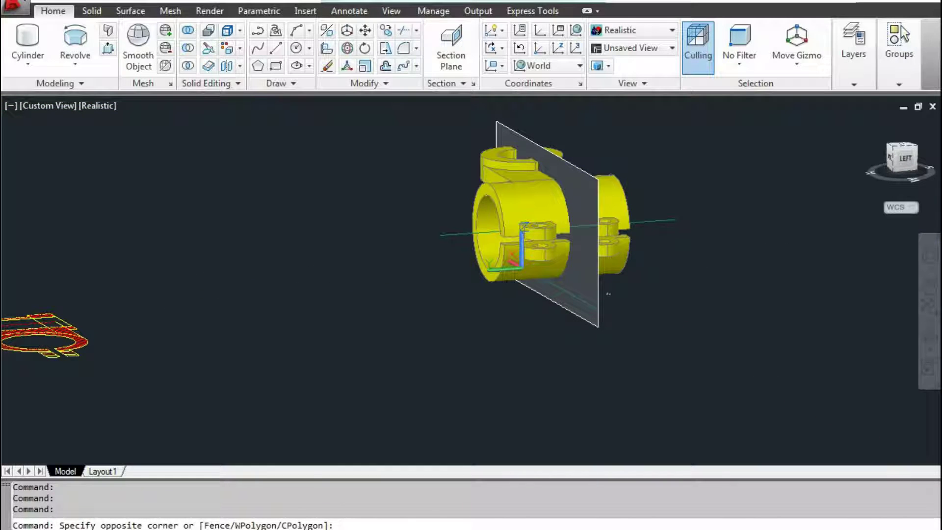
pyautogui.press('Escape')
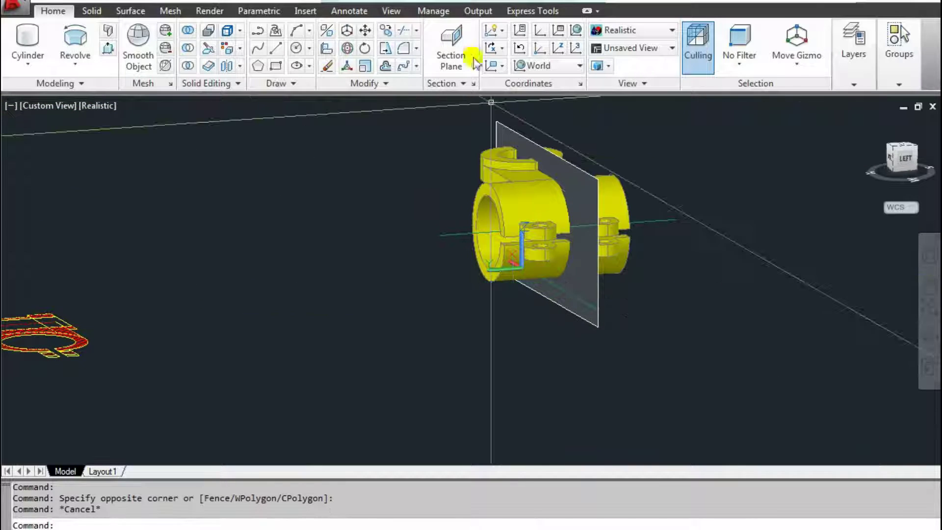
pyautogui.click(461, 83)
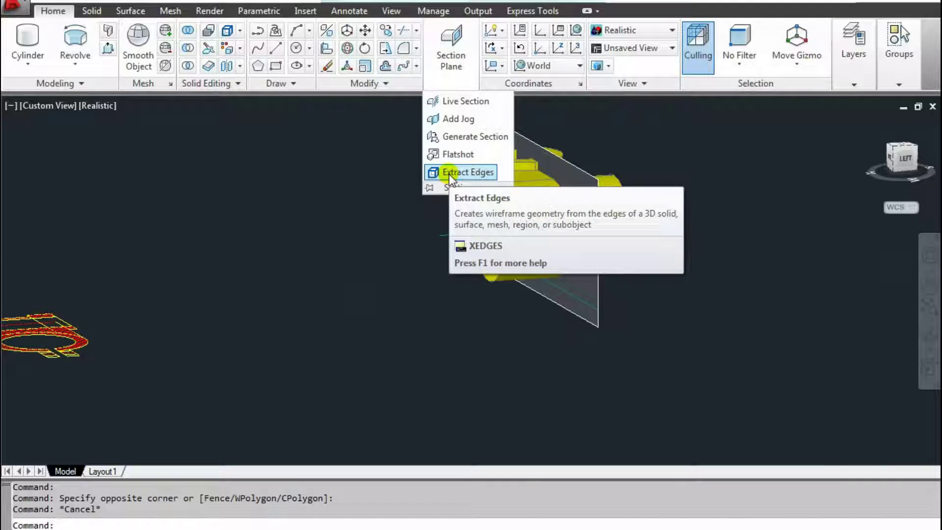
pyautogui.click(449, 175)
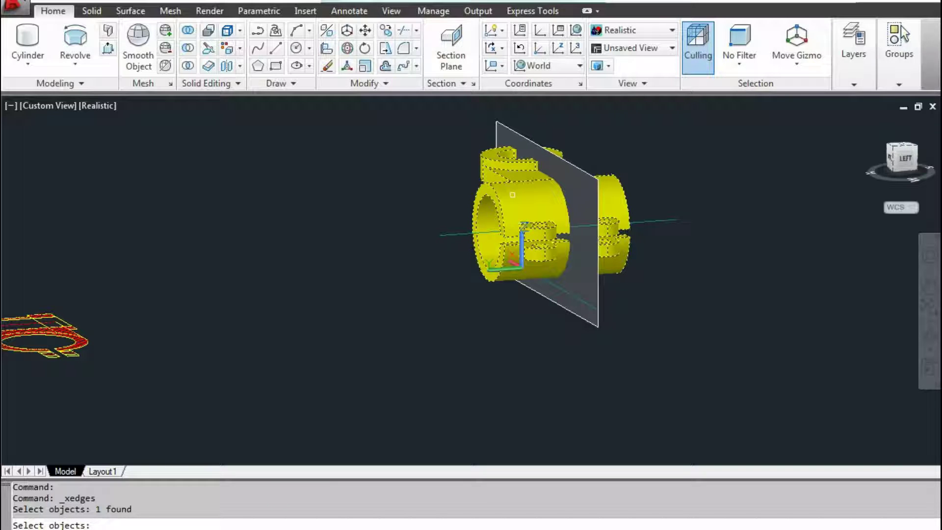
pyautogui.keyDown('shift'); pyautogui.moveTo(545, 204); pyautogui.dragTo(430, 284, button='middle'); pyautogui.keyUp('shift')
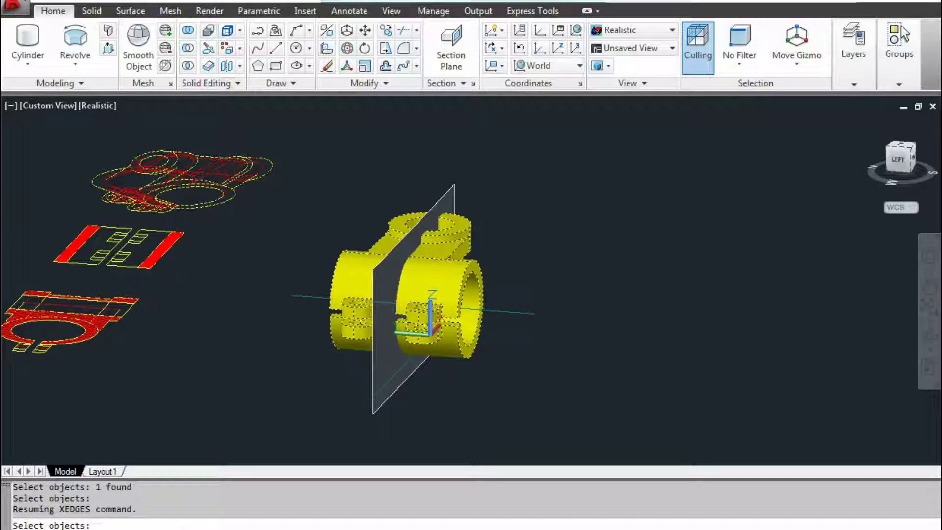
pyautogui.scroll(3, 429, 285)
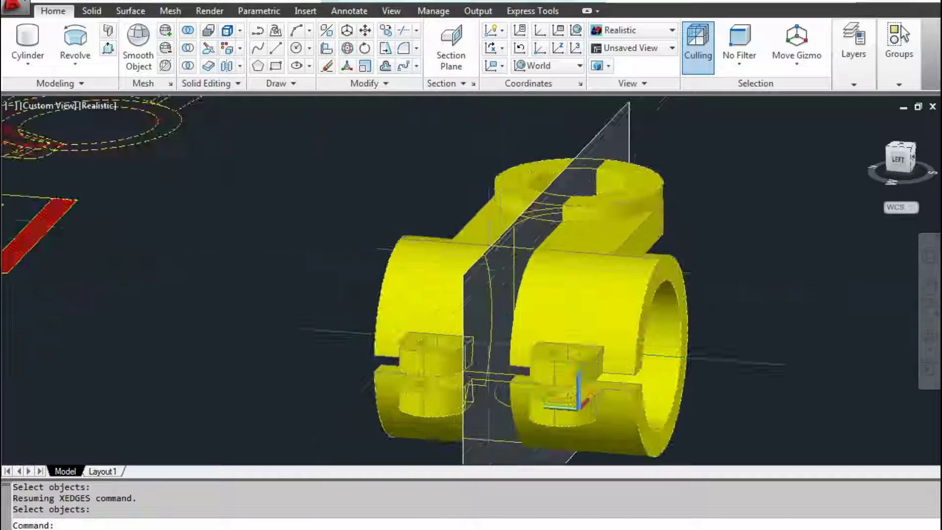
pyautogui.keyDown('shift'); pyautogui.moveTo(429, 284); pyautogui.dragTo(491, 245, button='middle'); pyautogui.keyUp('shift')
pyautogui.click(447, 246)
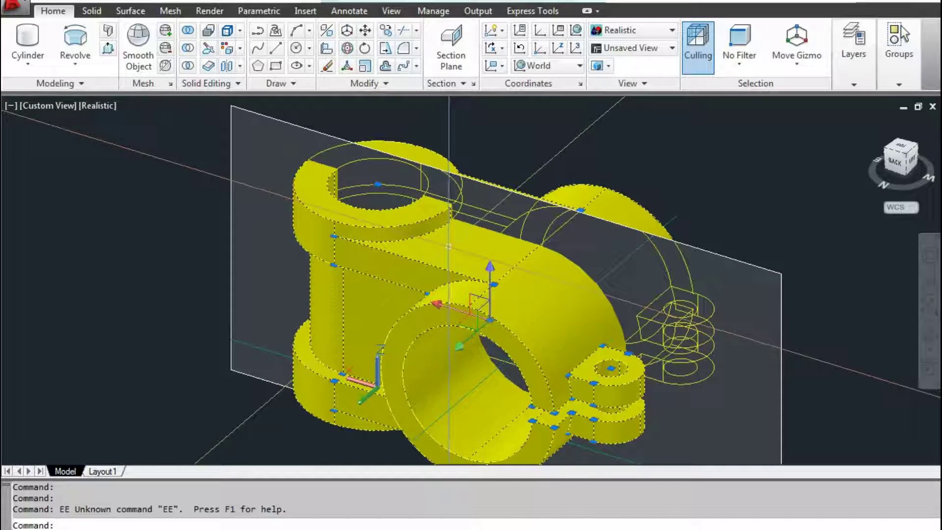
pyautogui.press('Escape')
pyautogui.write('e')
pyautogui.press('Return')
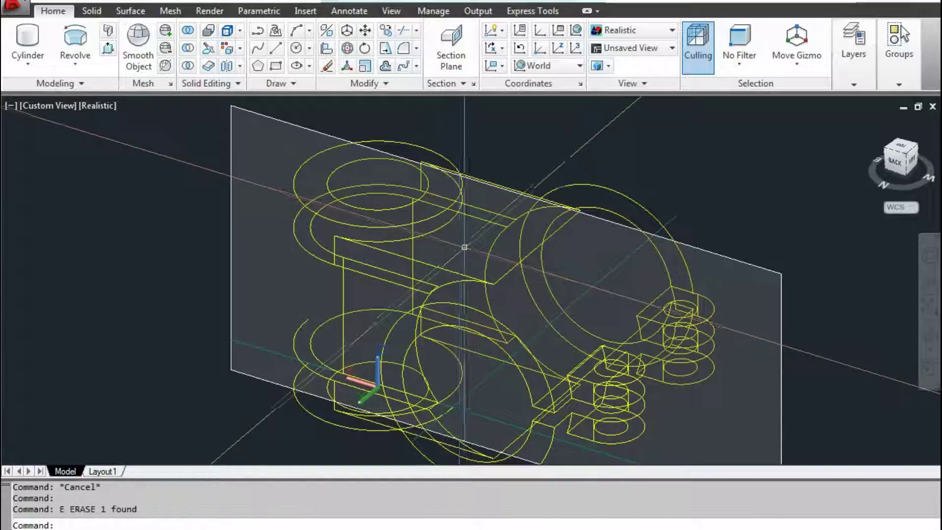
pyautogui.moveTo(435, 250)
pyautogui.keyDown('shift'); pyautogui.mouseDown(button='middle')
pyautogui.moveTo(332, 215)
pyautogui.moveTo(411, 249)
pyautogui.moveTo(486, 213)
pyautogui.moveTo(372, 214)
pyautogui.moveTo(503, 272)
pyautogui.moveTo(360, 229)
pyautogui.moveTo(443, 256)
pyautogui.moveTo(475, 240)
pyautogui.moveTo(444, 205)
pyautogui.mouseUp(button='middle'); pyautogui.keyUp('shift')
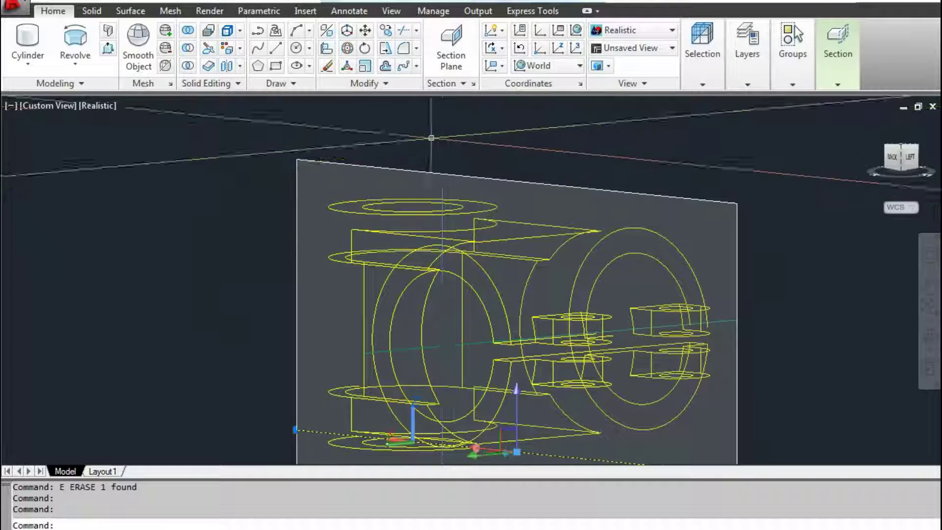
pyautogui.scroll(-2, 526, 195)
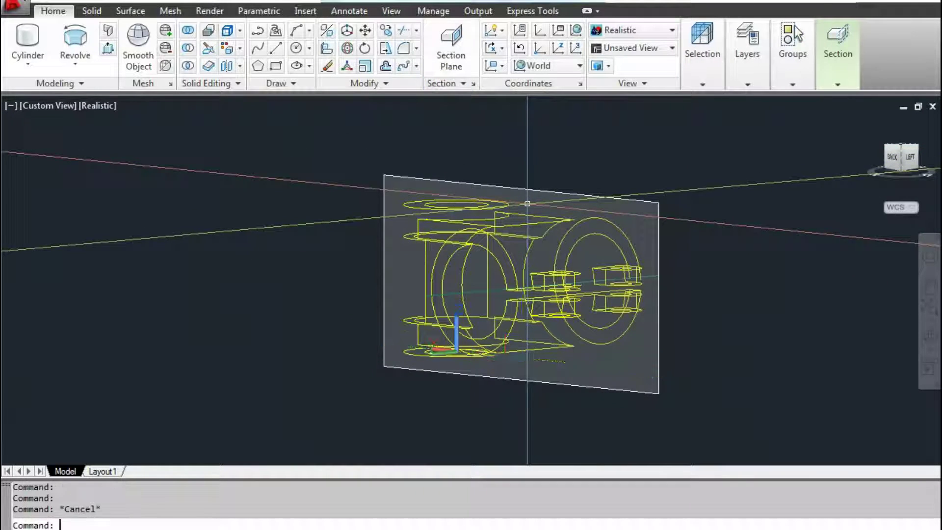
pyautogui.hotkey('ctrl', 'z')
pyautogui.hotkey('ctrl', 'z')
pyautogui.hotkey('ctrl', 'z')
pyautogui.hotkey('ctrl', 'z')
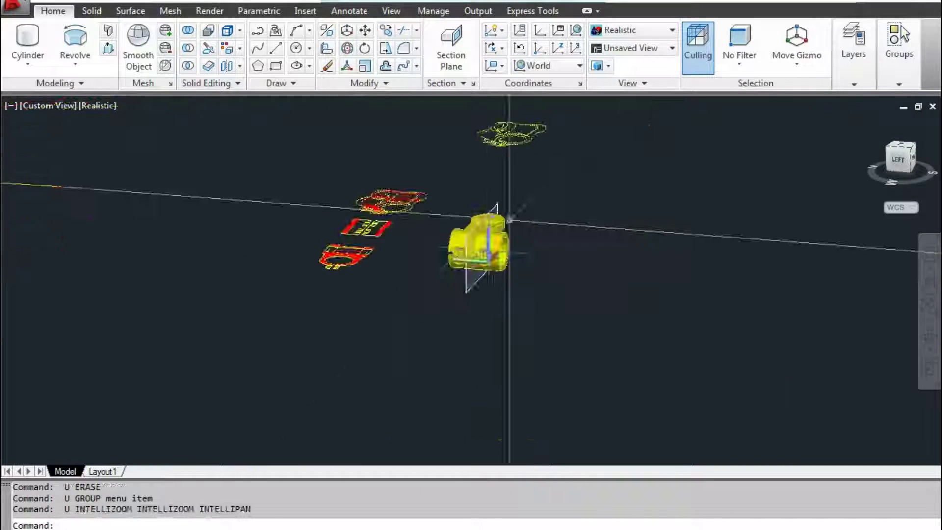
pyautogui.hotkey('ctrl', 'z')
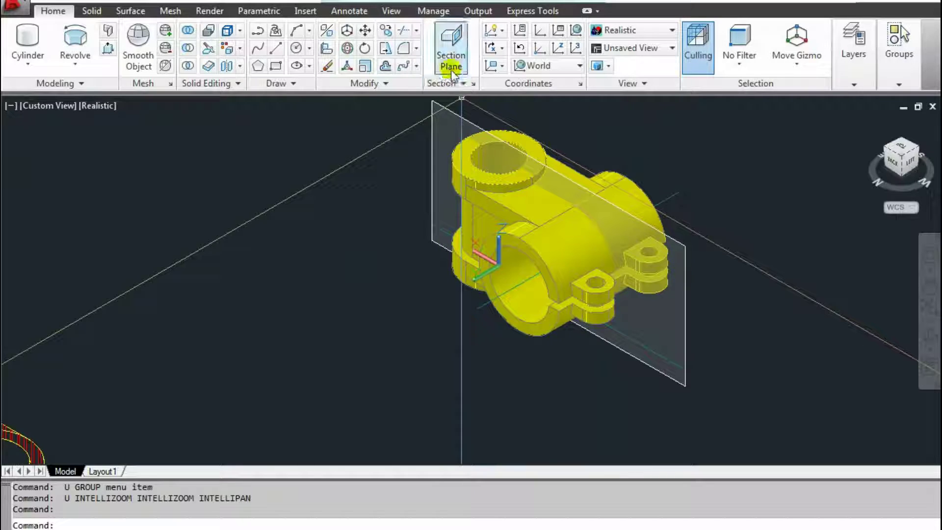
# Step: Generate a 3D Section block from the bracket's section plane and pick its insertion point
pyautogui.click(452, 83)
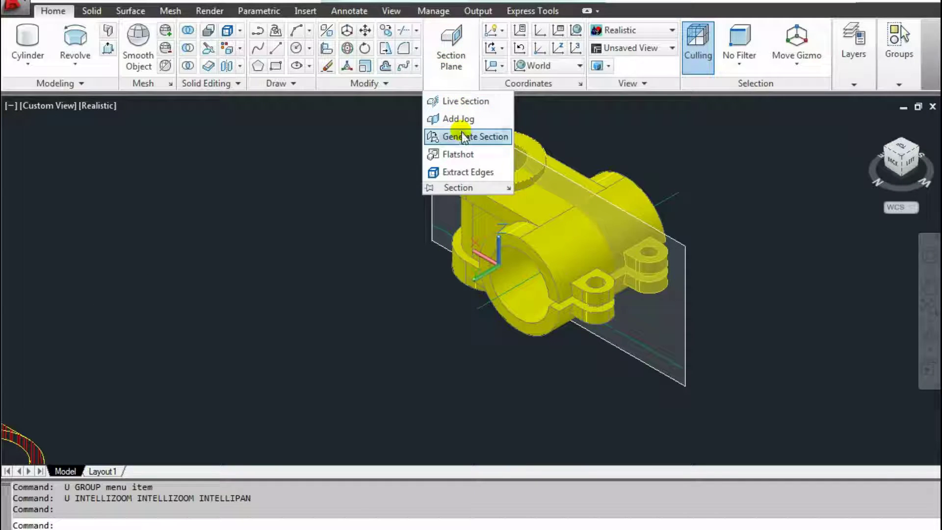
pyautogui.click(463, 137)
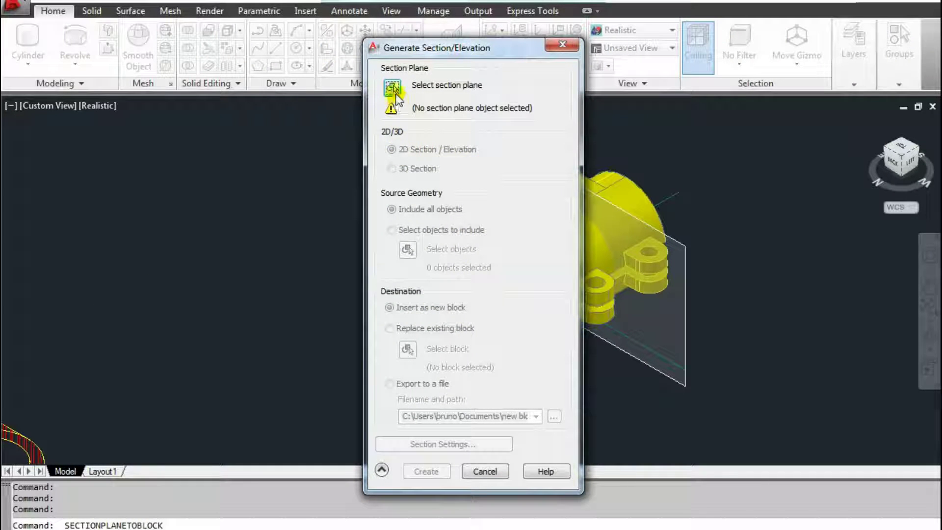
pyautogui.click(394, 91)
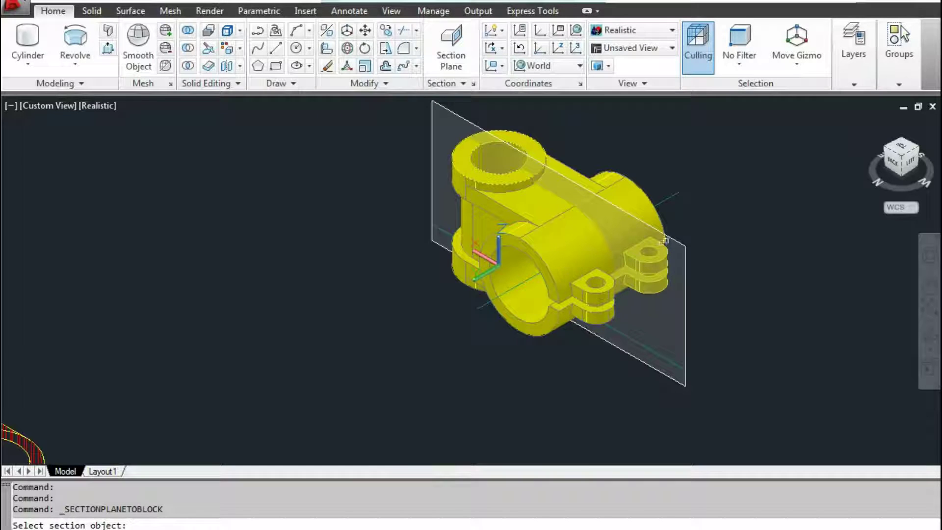
pyautogui.click(666, 240)
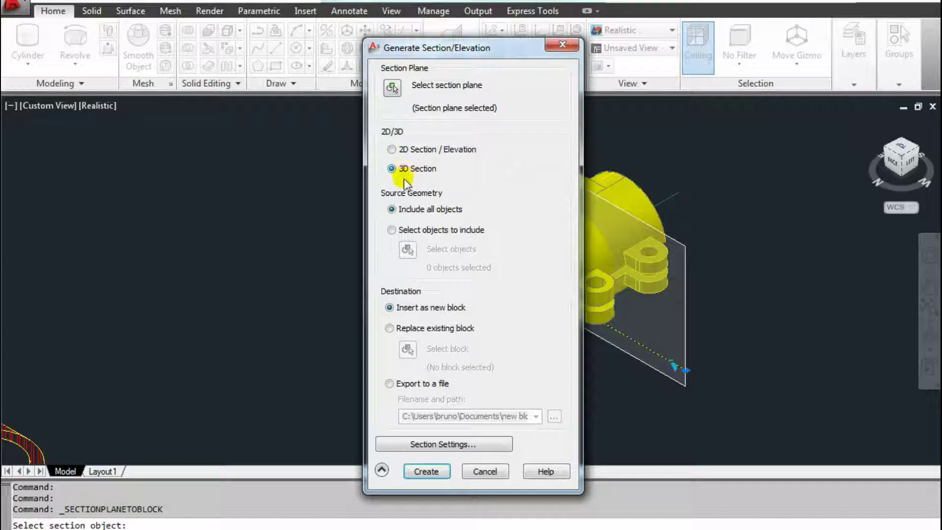
pyautogui.click(434, 468)
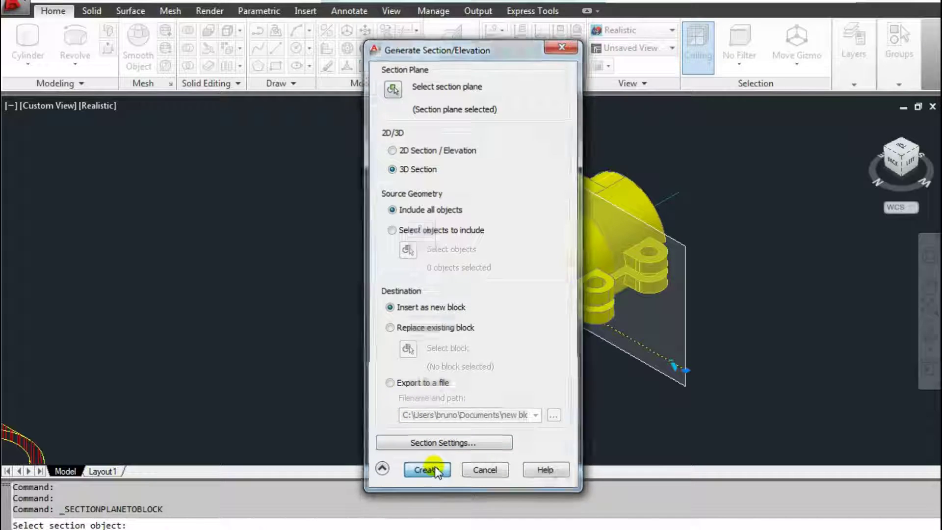
pyautogui.click(357, 335)
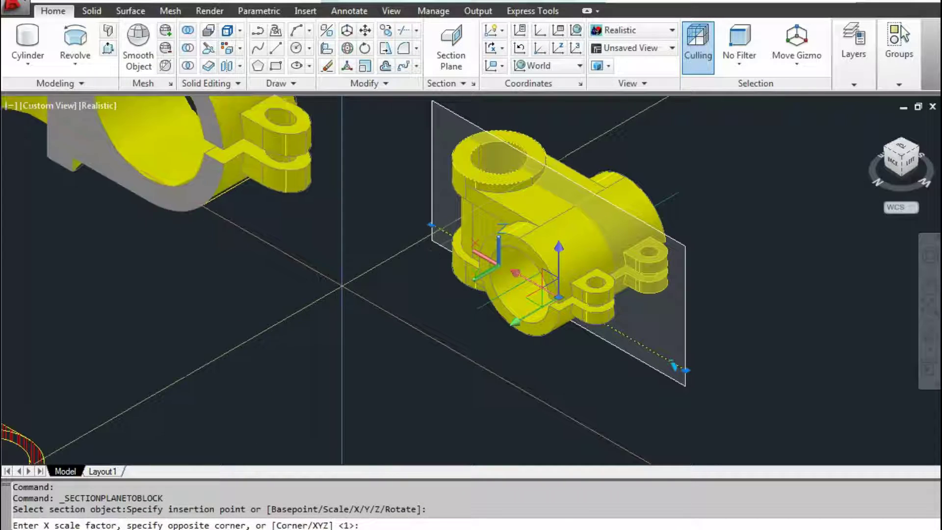
# Step: Accept the default scale for the section block, then orbit and frame both parts side by side
pyautogui.press('Return')
pyautogui.press('Return')
pyautogui.keyDown('shift'); pyautogui.moveTo(334, 297); pyautogui.dragTo(311, 318, button='middle'); pyautogui.keyUp('shift')
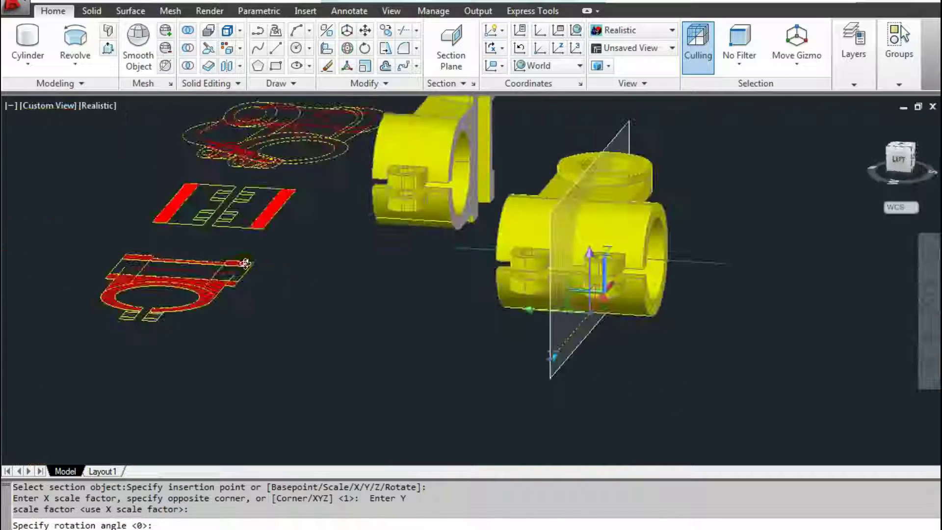
pyautogui.press('Escape')
pyautogui.press('Escape')
pyautogui.click(311, 317)
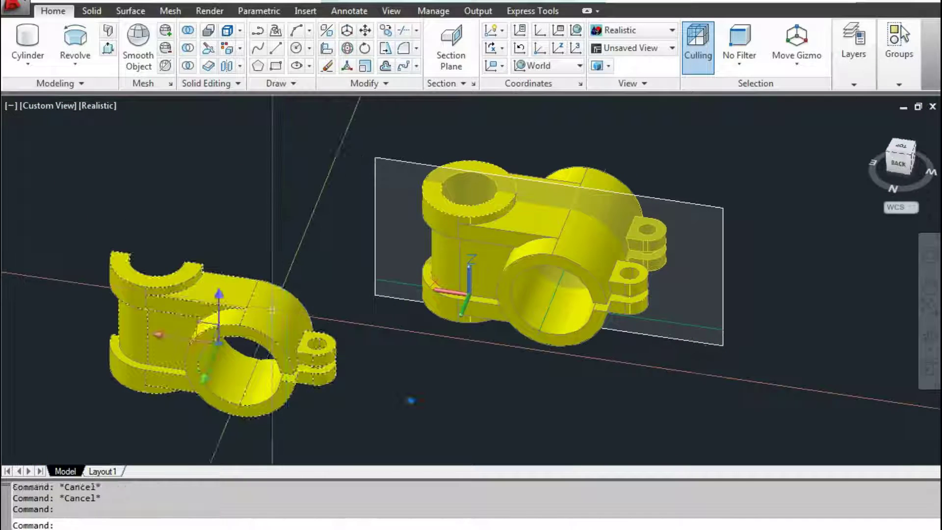
pyautogui.press('Escape')
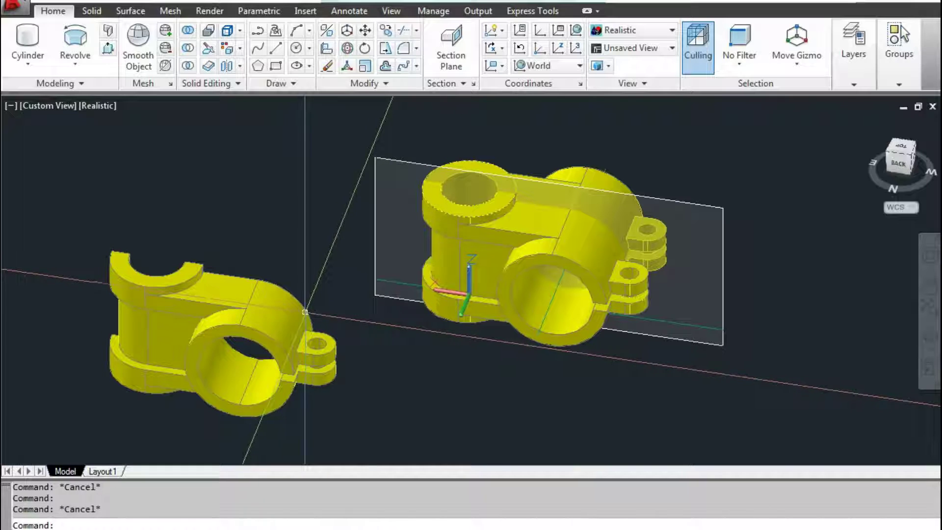
pyautogui.keyDown('shift'); pyautogui.moveTo(273, 305); pyautogui.dragTo(265, 285, button='middle'); pyautogui.keyUp('shift')
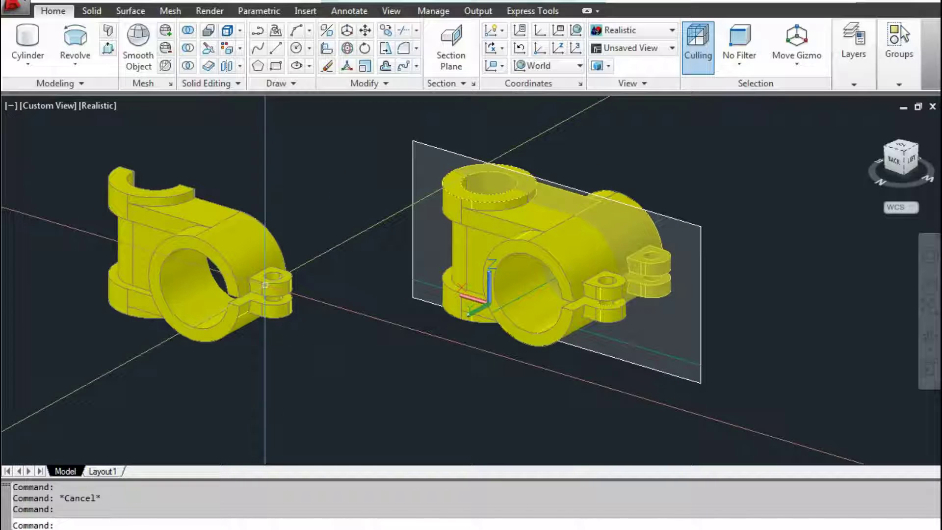
pyautogui.scroll(-3, 265, 285)
pyautogui.moveTo(284, 291); pyautogui.dragTo(377, 334, button='middle')
pyautogui.scroll(3, 378, 333)
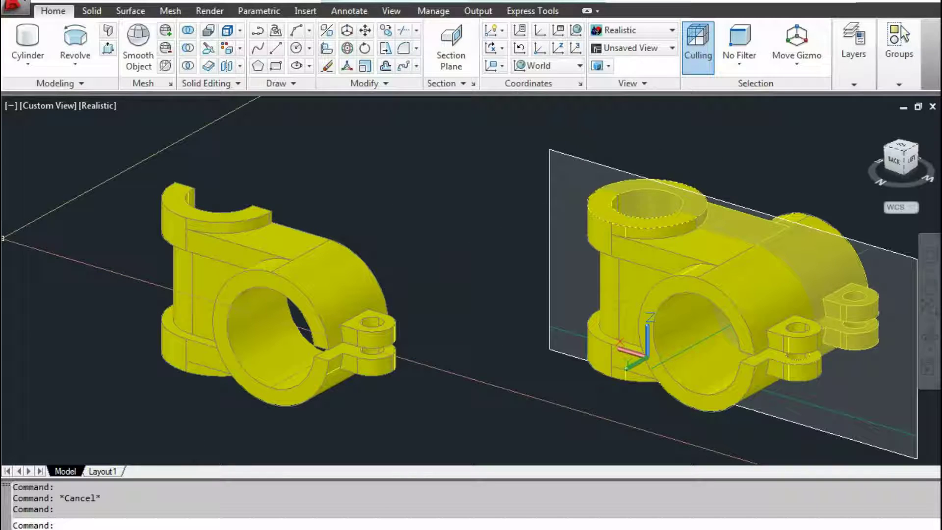